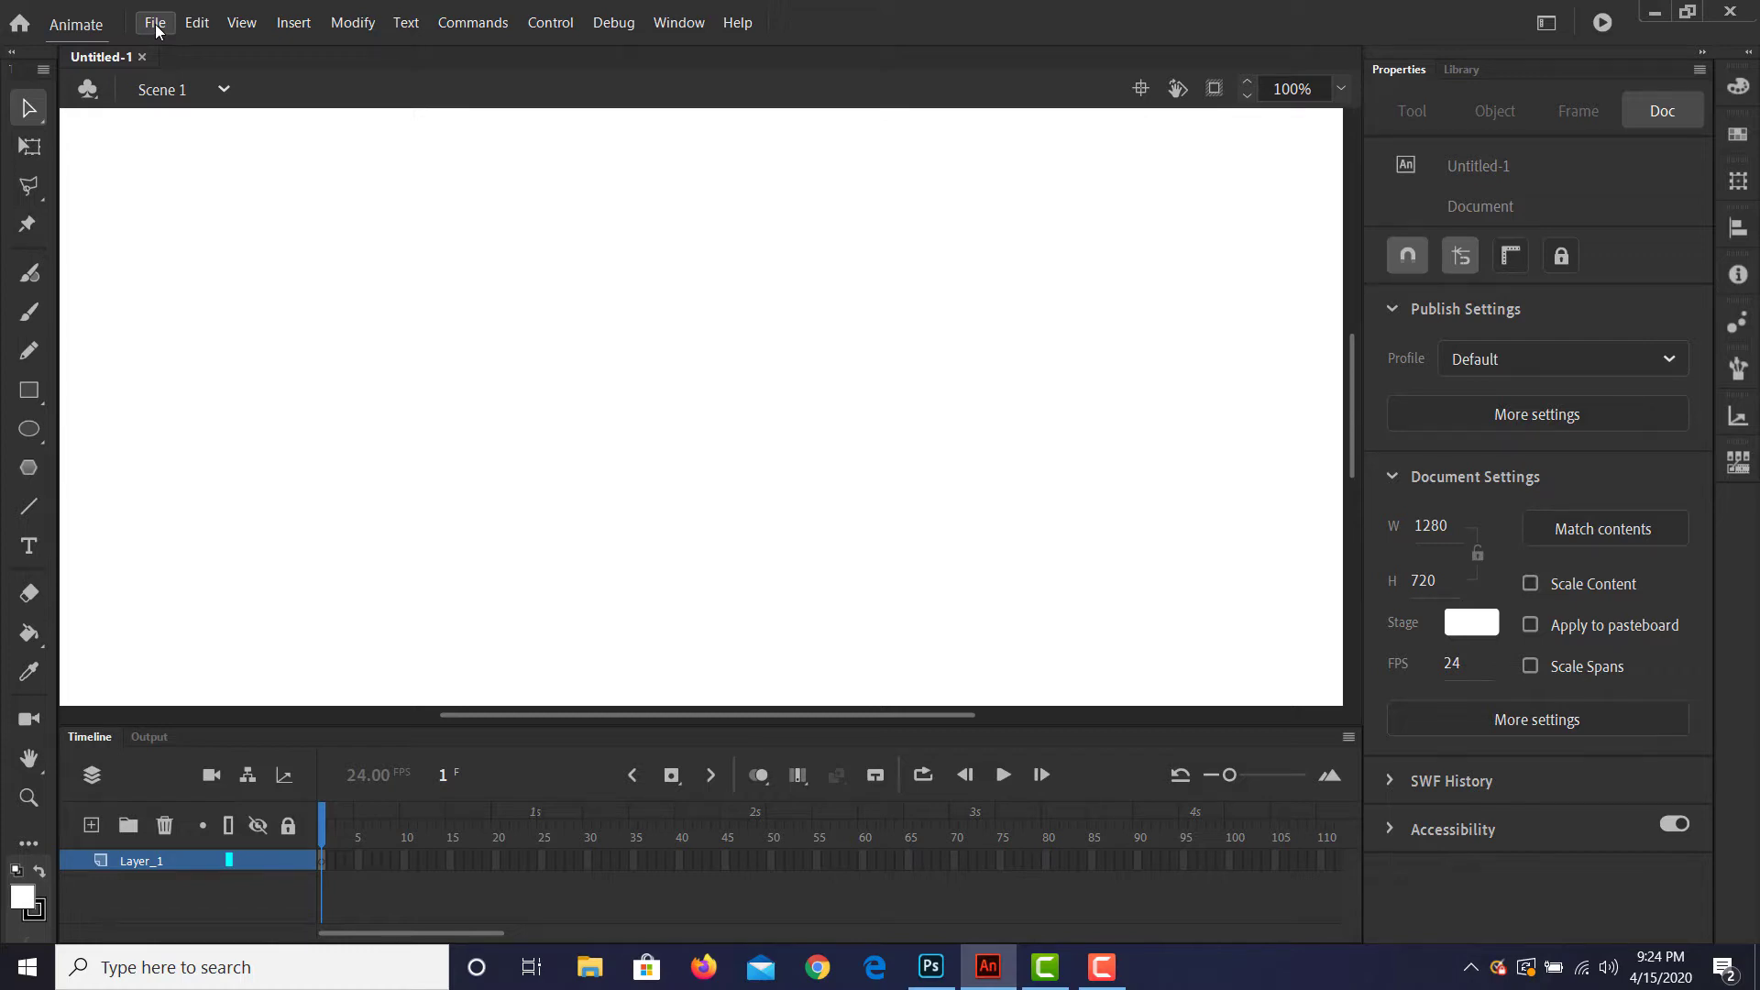
Step: Import the BIplanePanel01 image from the Biplane folder to the stage, including all images in its sequence
{"action": "left_click", "coordinate": [156, 24]}
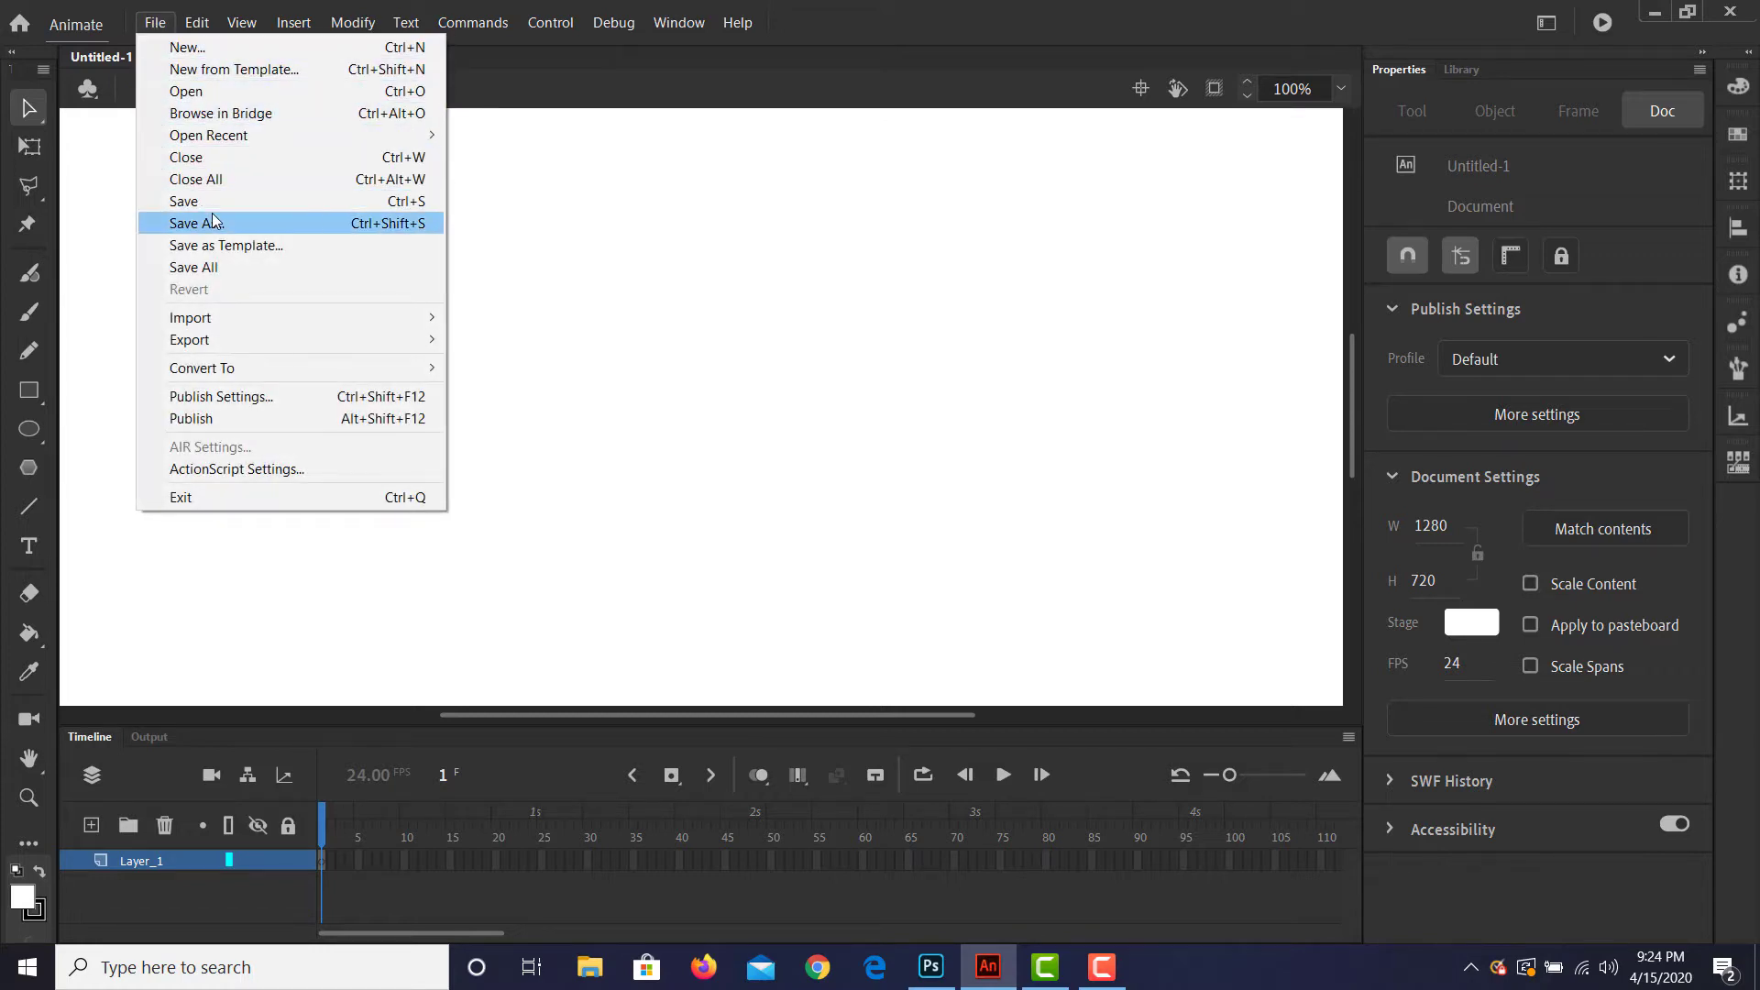
{"action": "mouse_move", "coordinate": [218, 322]}
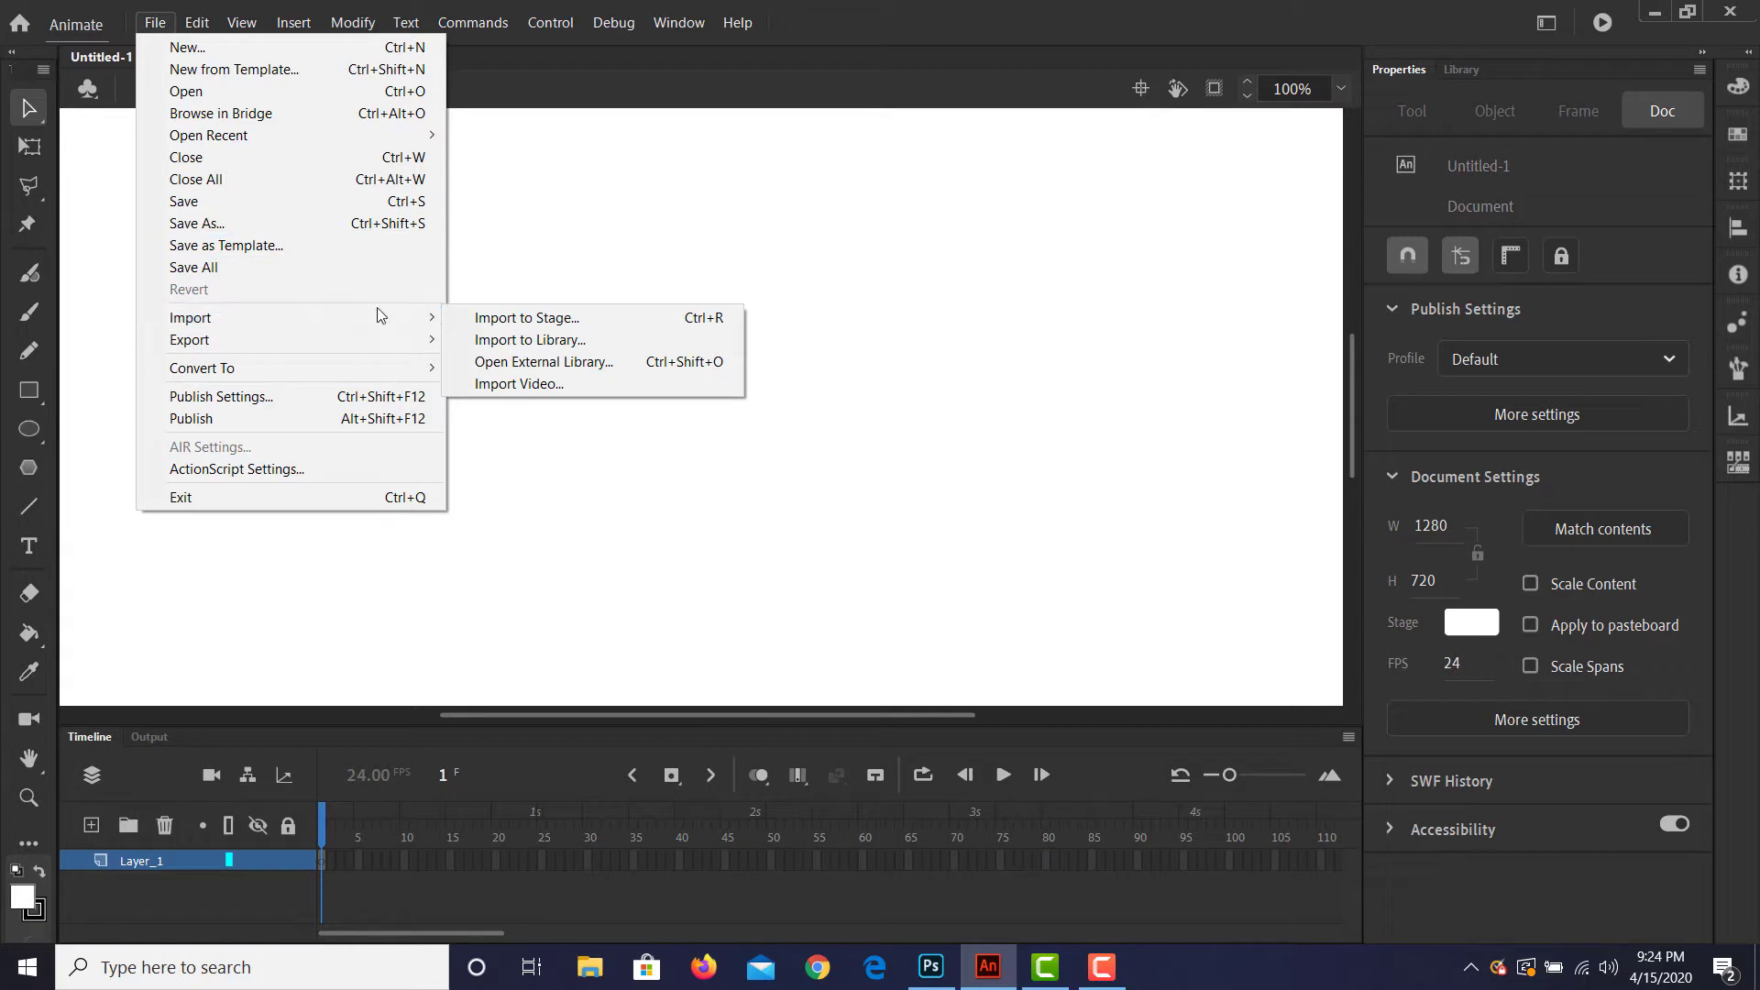
{"action": "left_click", "coordinate": [492, 321]}
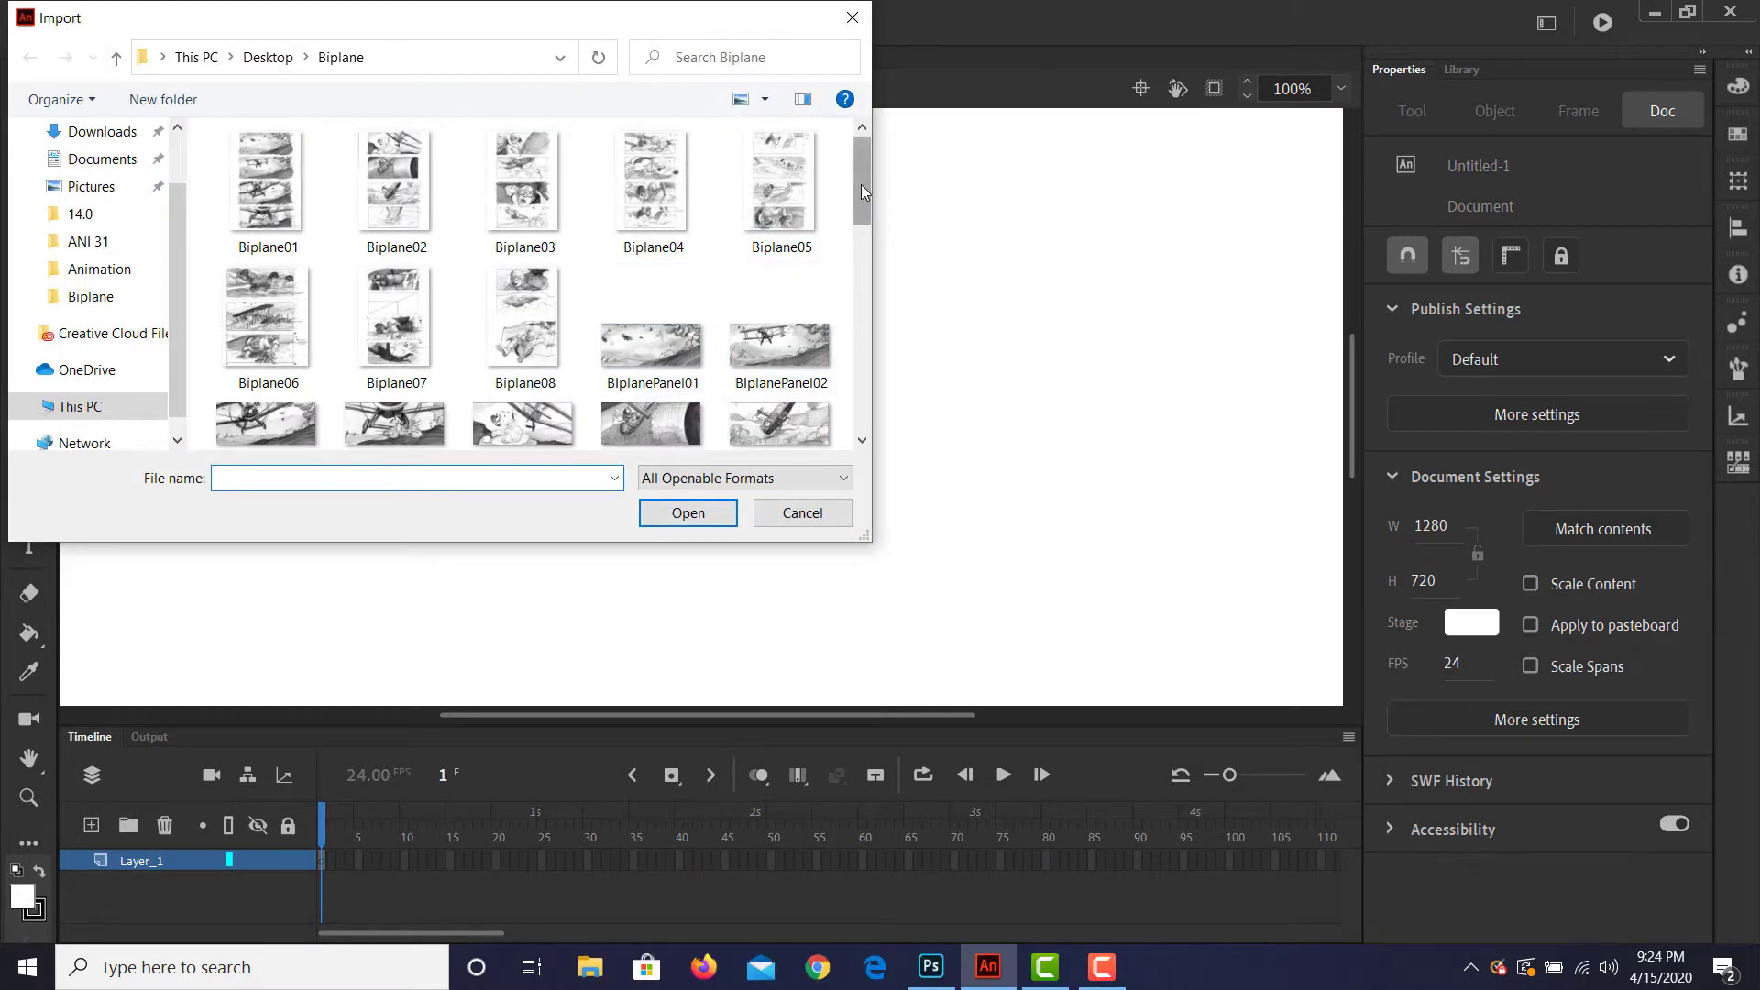
{"action": "mouse_move", "coordinate": [866, 187]}
{"action": "left_mouse_down"}
{"action": "mouse_move", "coordinate": [902, 218]}
{"action": "mouse_move", "coordinate": [881, 275]}
{"action": "mouse_move", "coordinate": [862, 213]}
{"action": "left_mouse_up"}
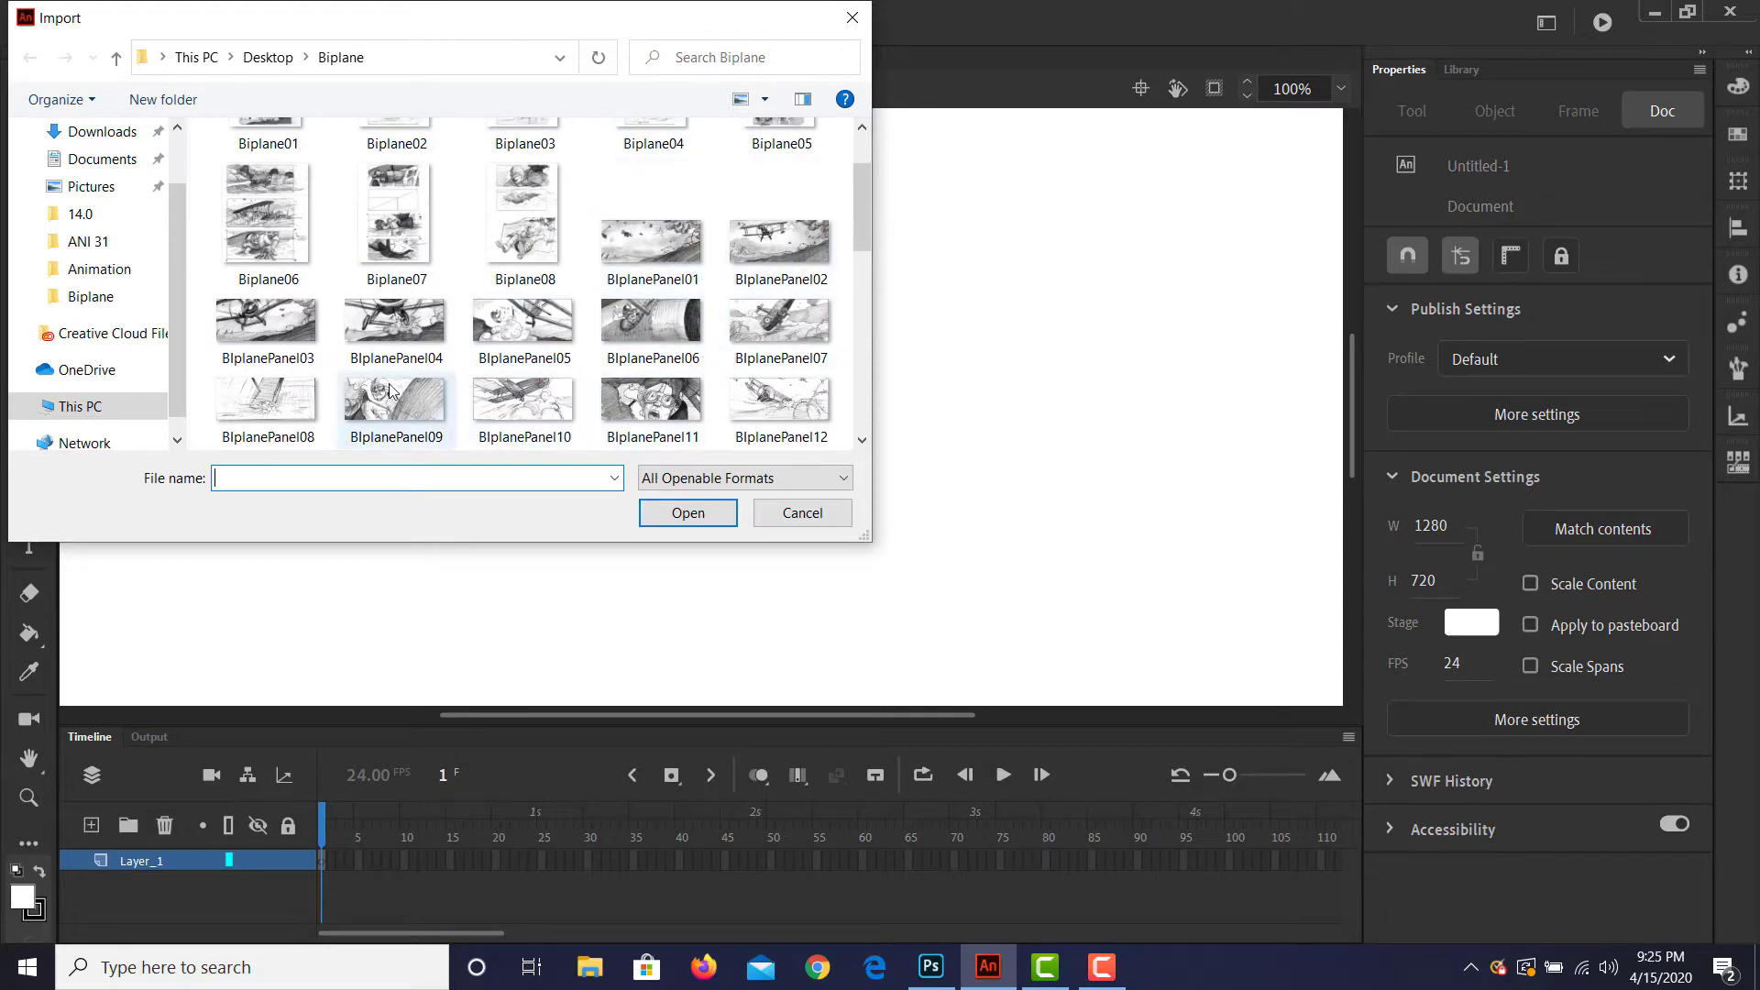
{"action": "left_click", "coordinate": [674, 263]}
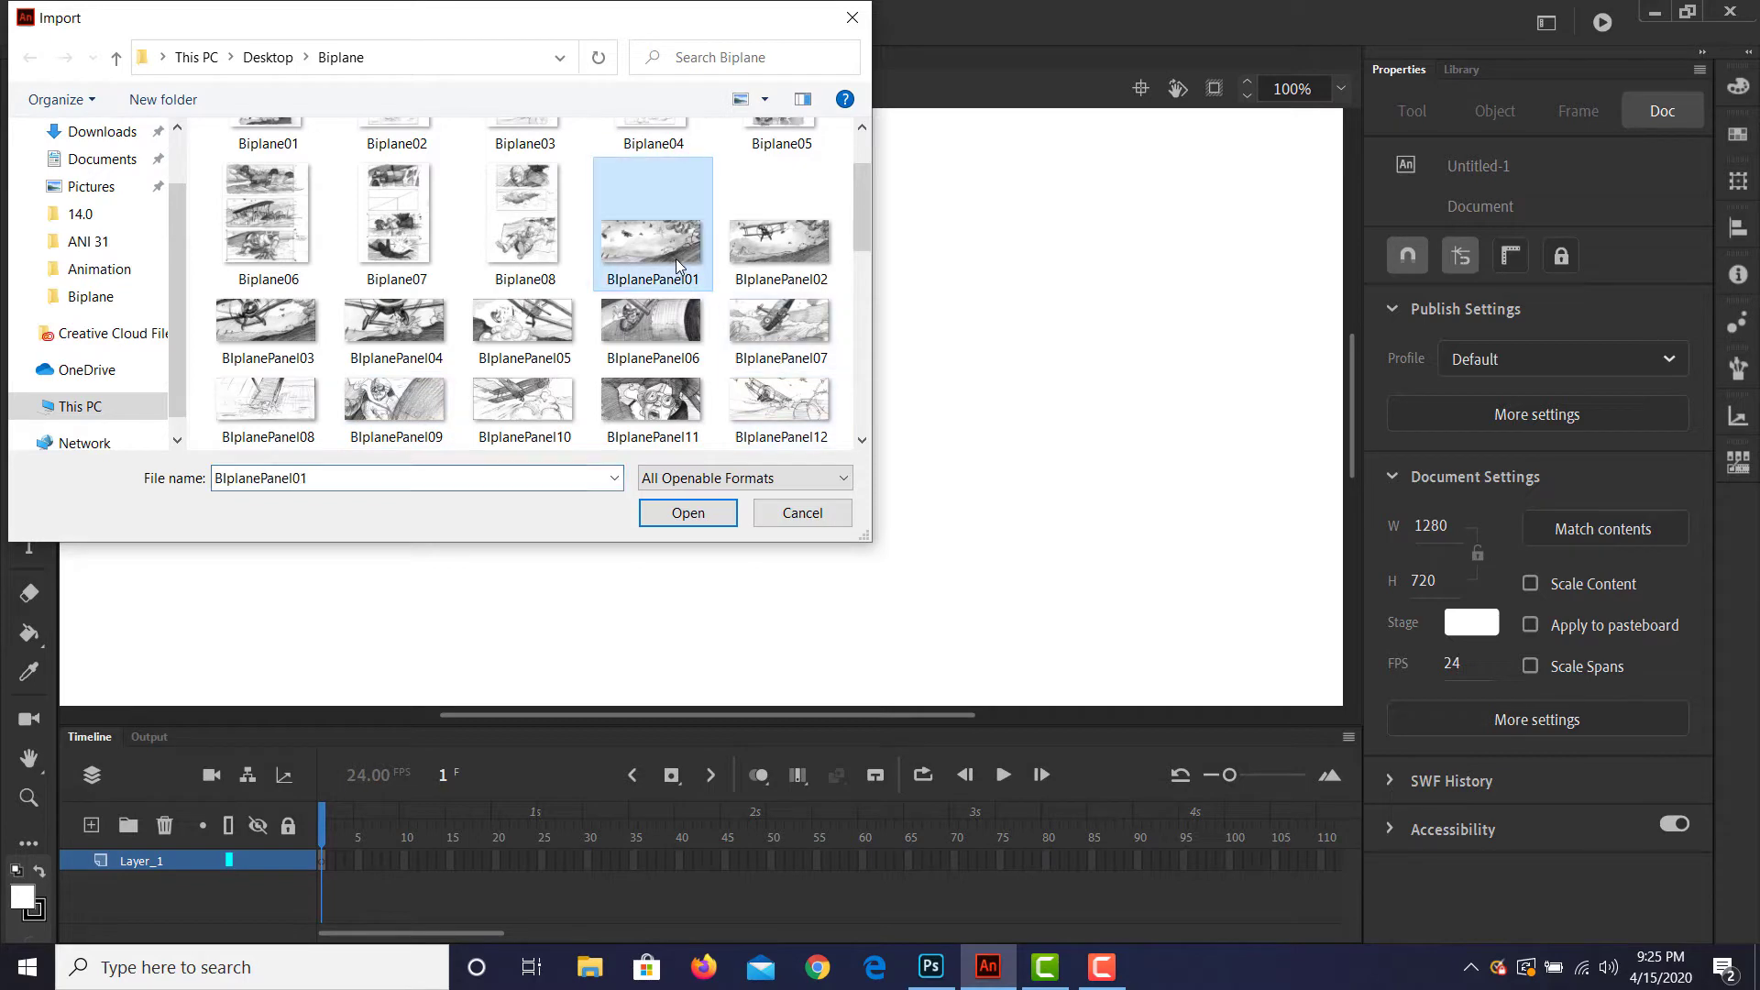
{"action": "left_click", "coordinate": [689, 514]}
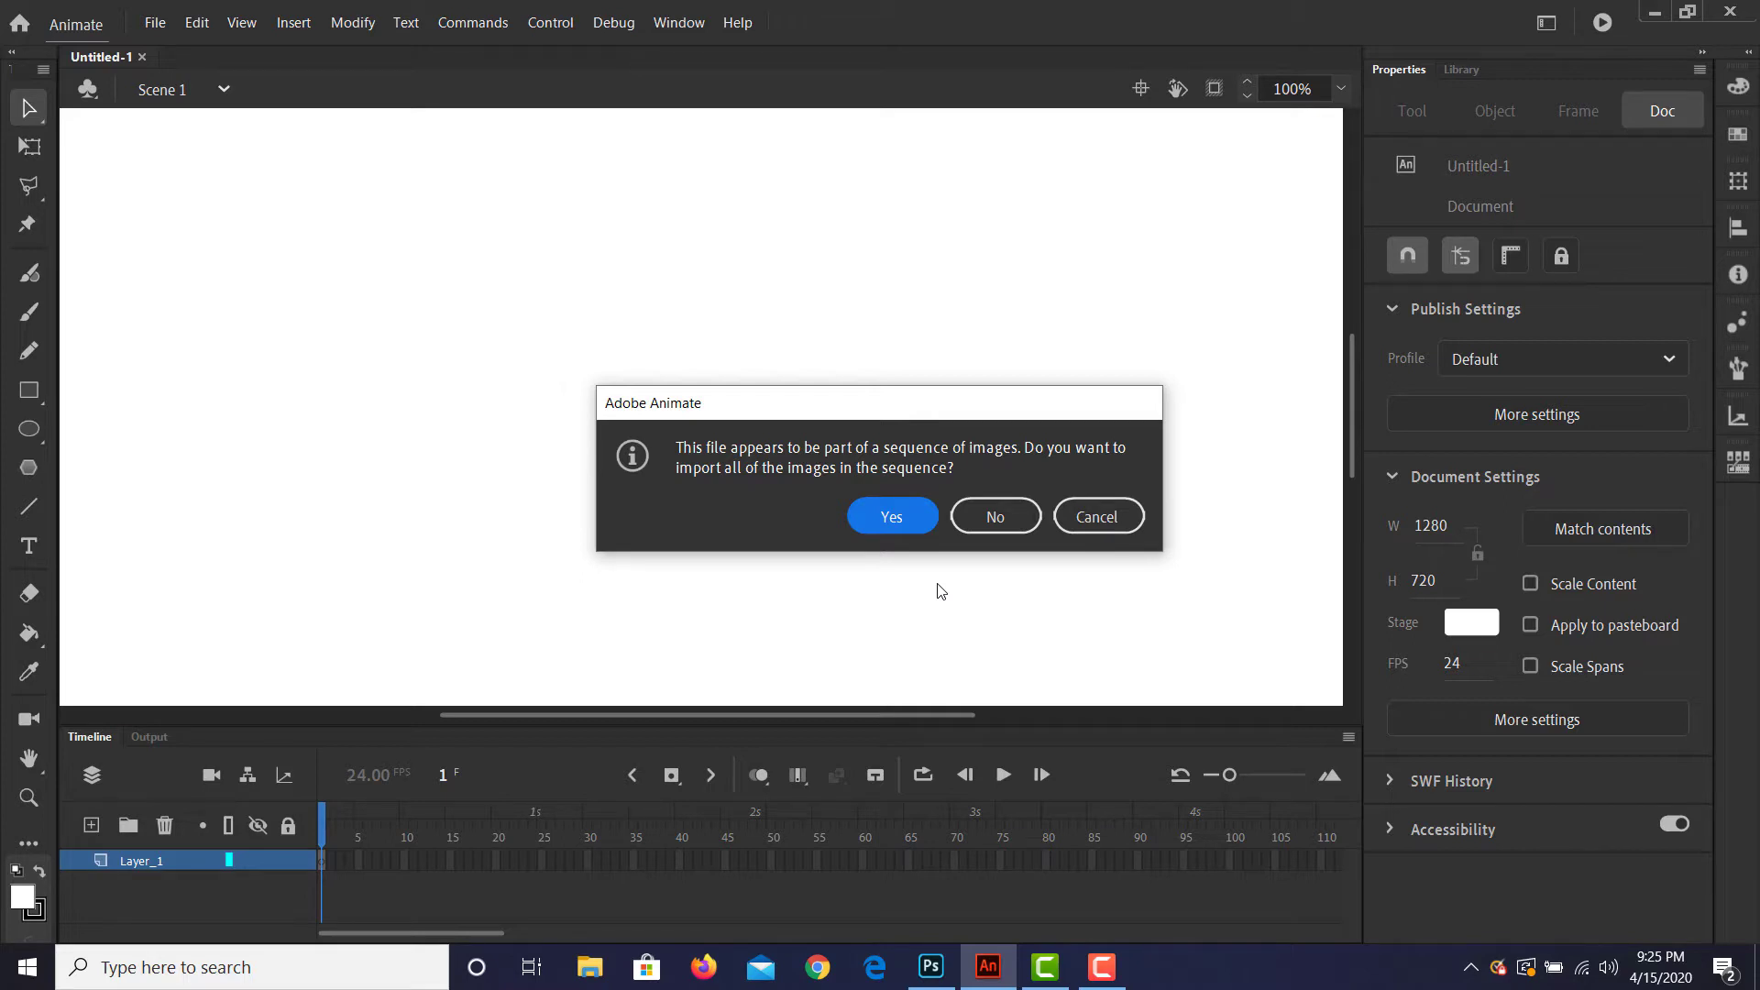
{"action": "left_click", "coordinate": [873, 519]}
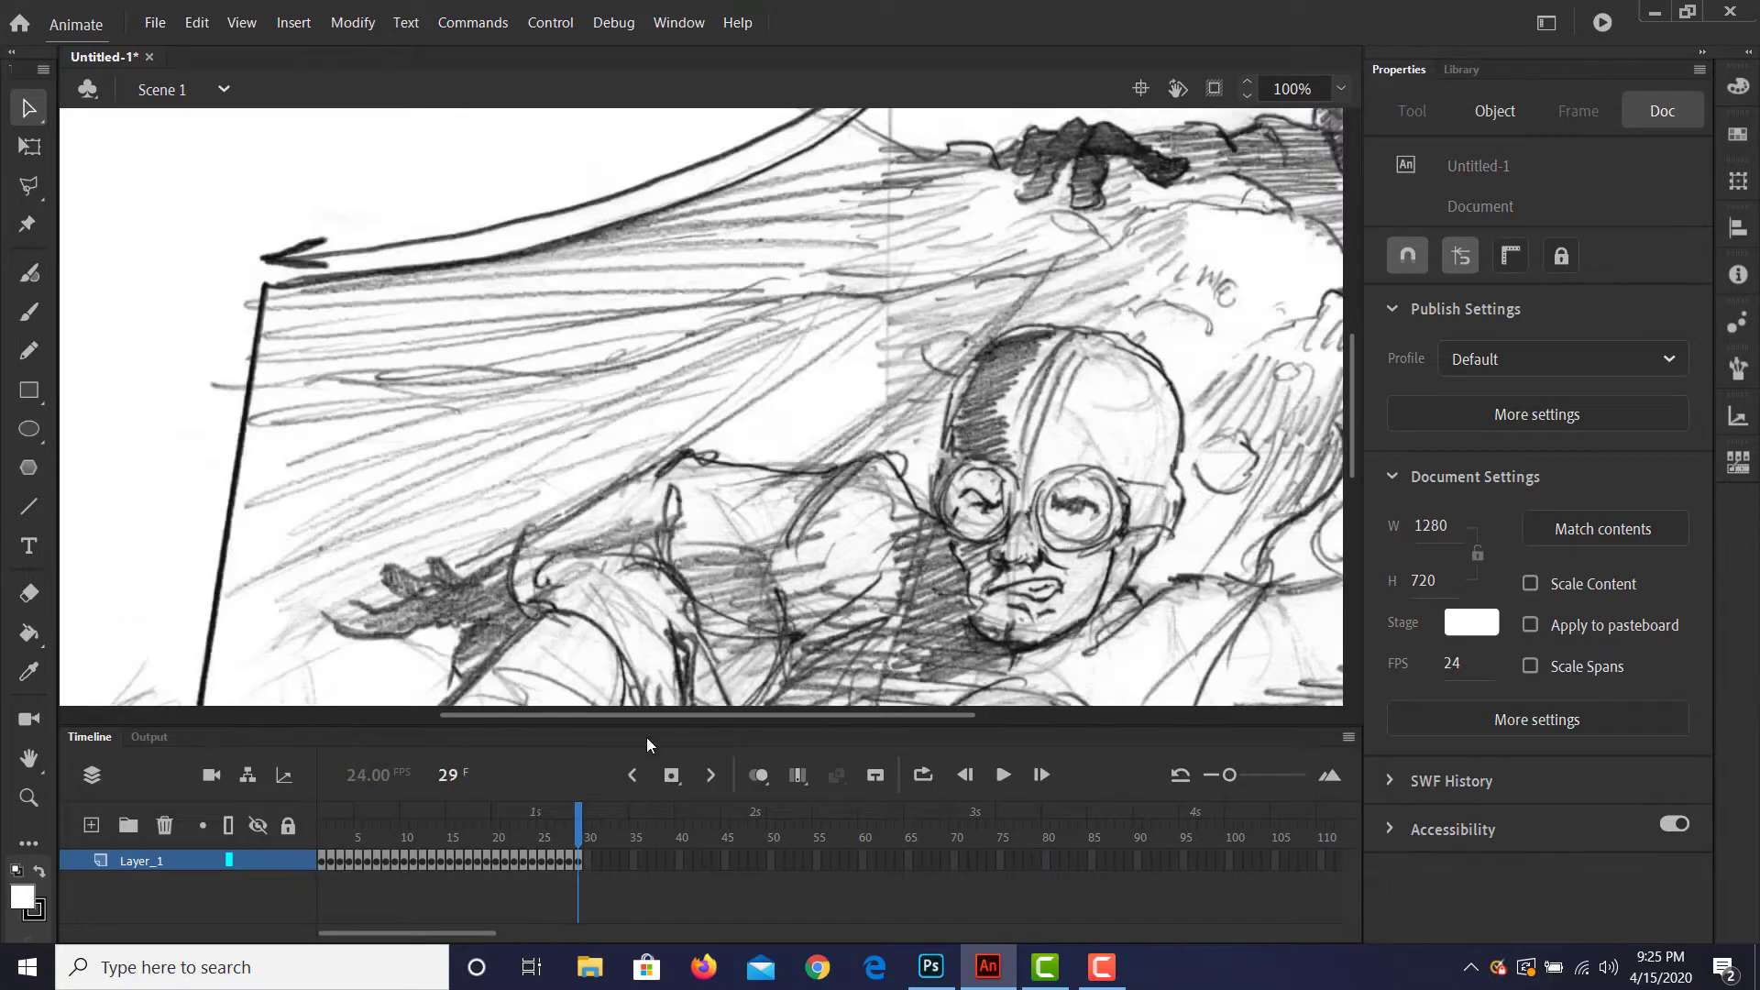
Step: Play the imported panel sequence through from frame 1 twice to review it
{"action": "mouse_move", "coordinate": [579, 810]}
{"action": "left_mouse_down"}
{"action": "mouse_move", "coordinate": [327, 811]}
{"action": "mouse_move", "coordinate": [582, 811]}
{"action": "mouse_move", "coordinate": [489, 810]}
{"action": "mouse_move", "coordinate": [320, 766]}
{"action": "left_mouse_up"}
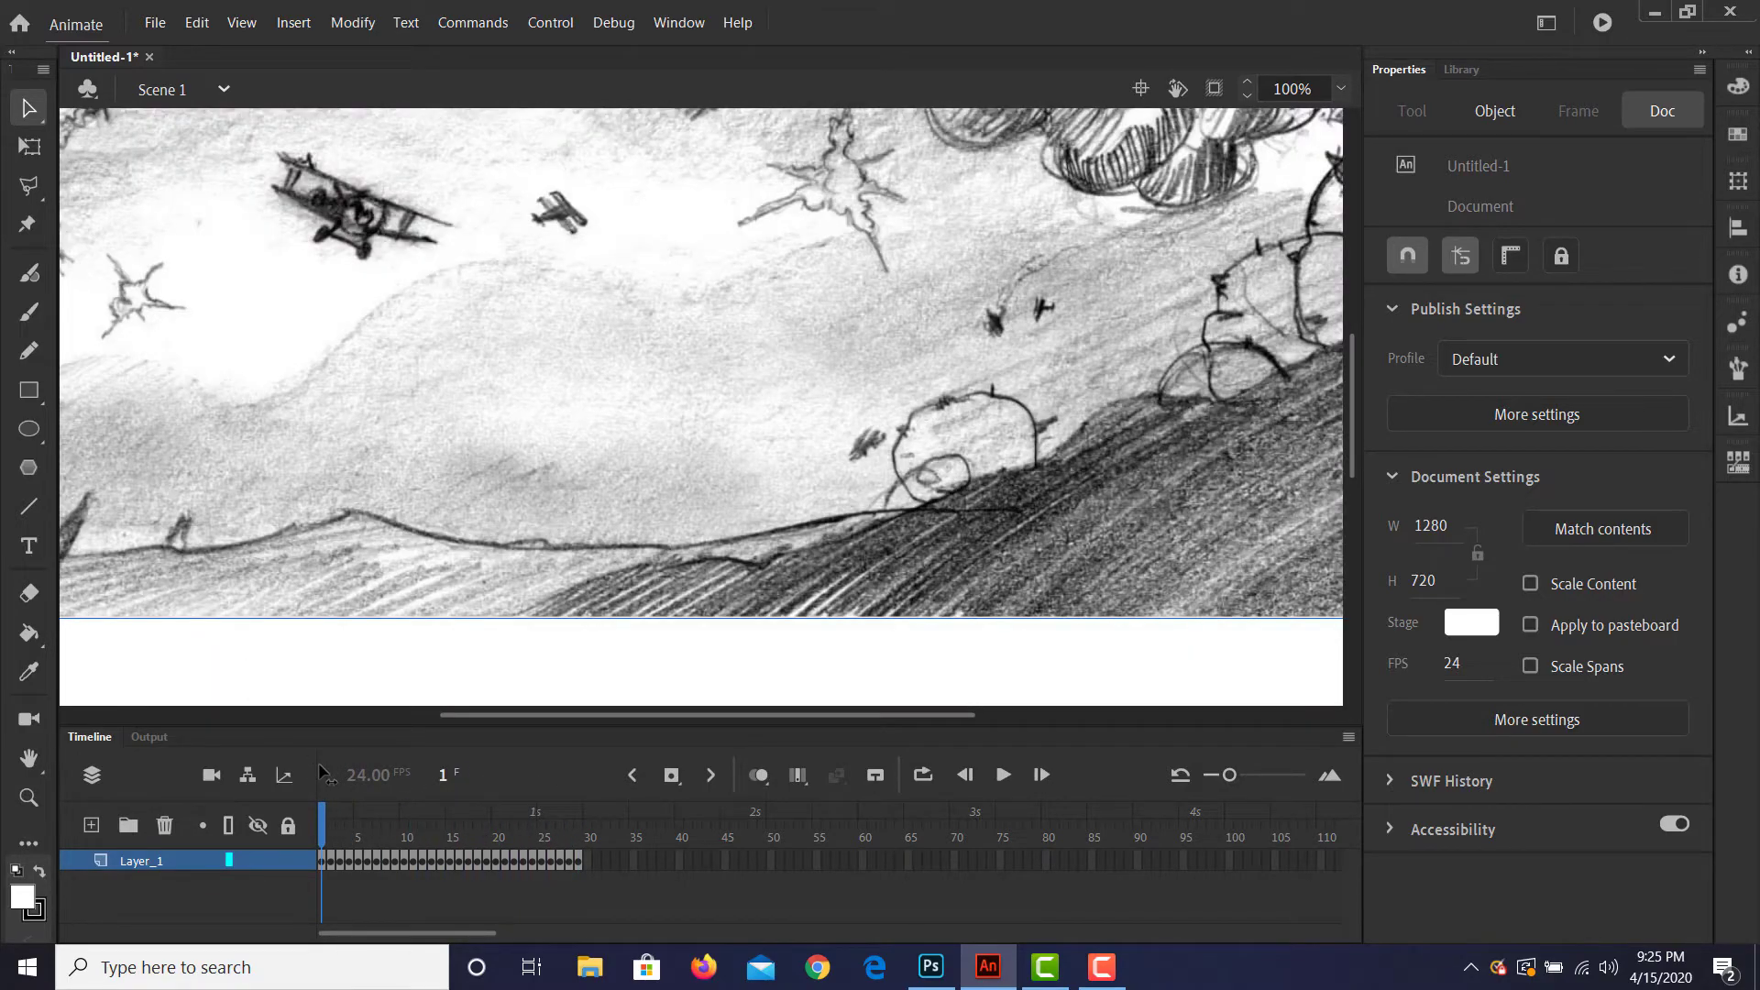
{"action": "key", "text": "Return"}
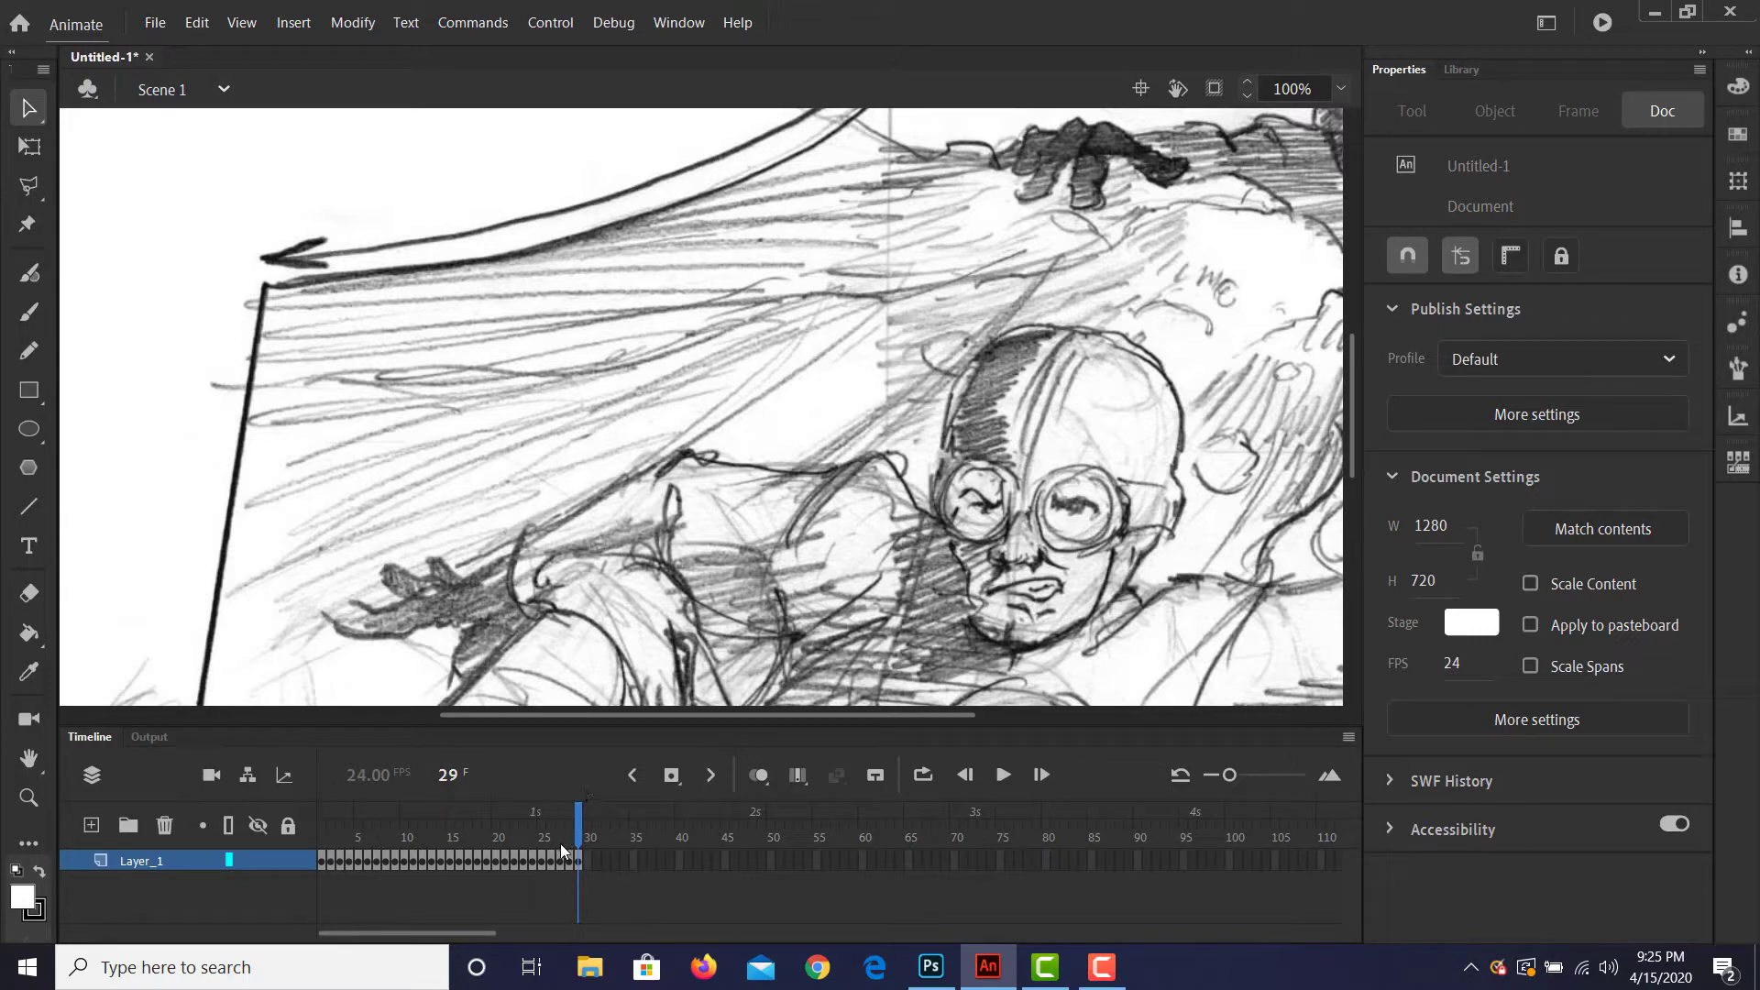
{"action": "left_click_drag", "start_coordinate": [581, 849], "coordinate": [270, 813]}
{"action": "key", "text": "Return"}
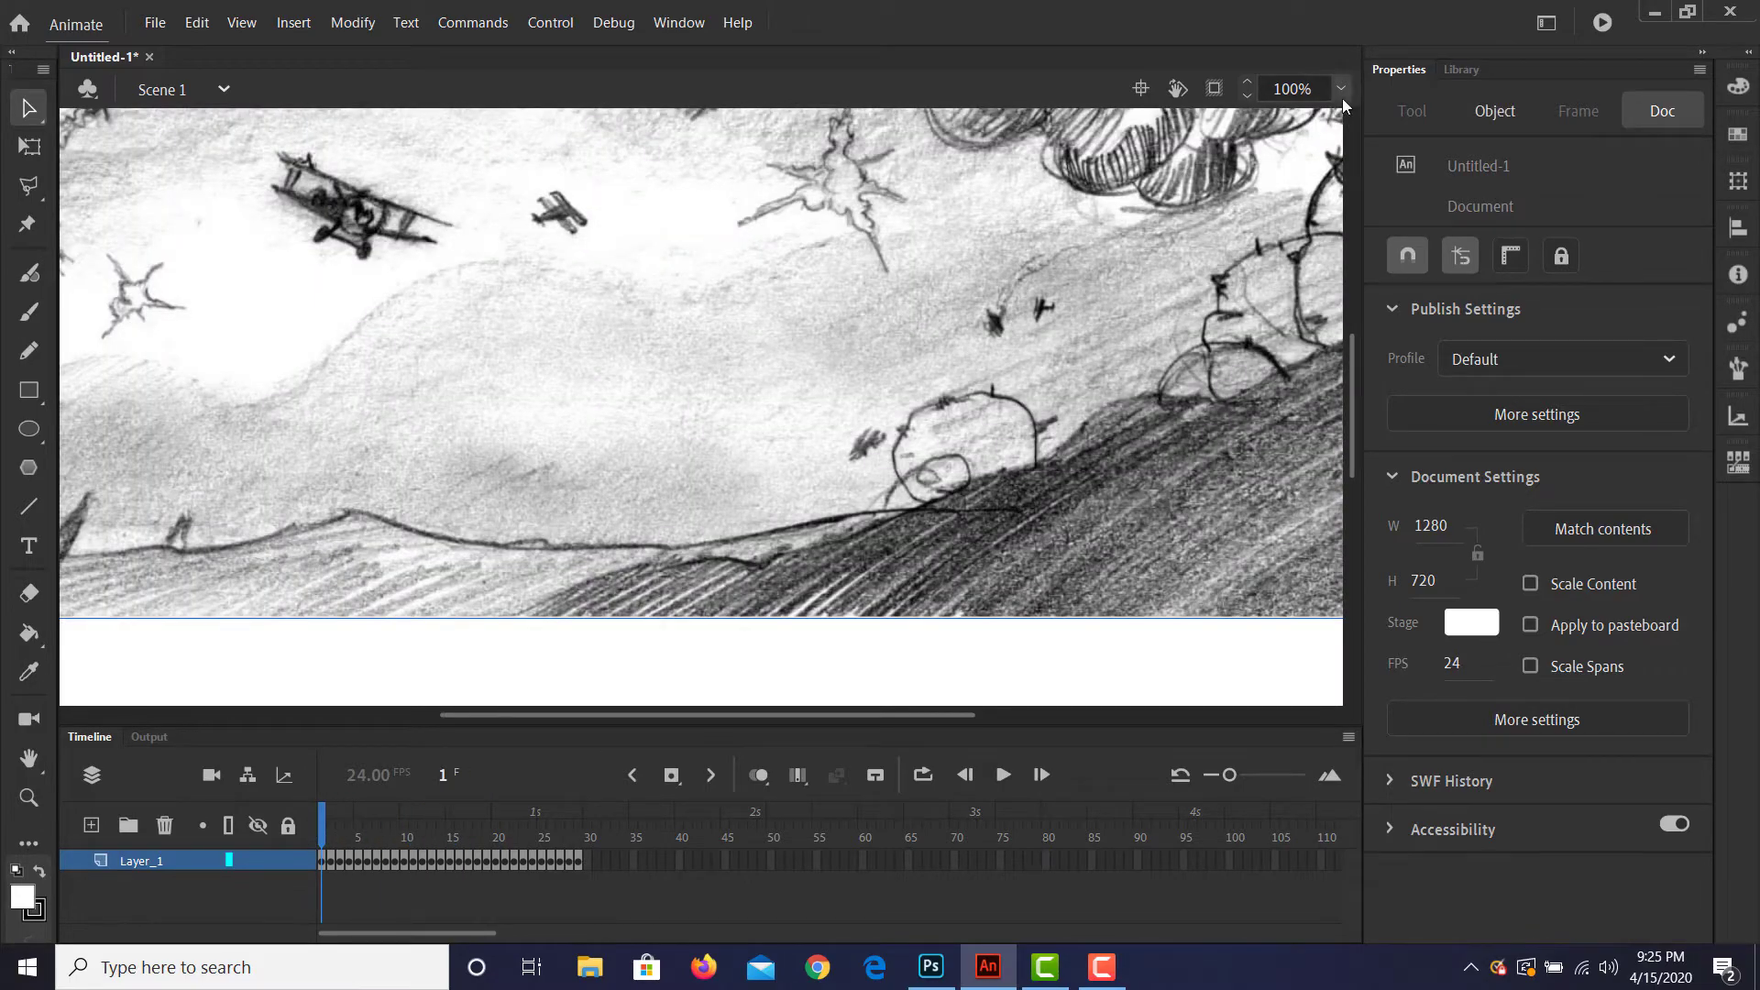
Step: Set the document's stage width to 1257 to match the width of the first panel
{"action": "left_click", "coordinate": [1341, 90]}
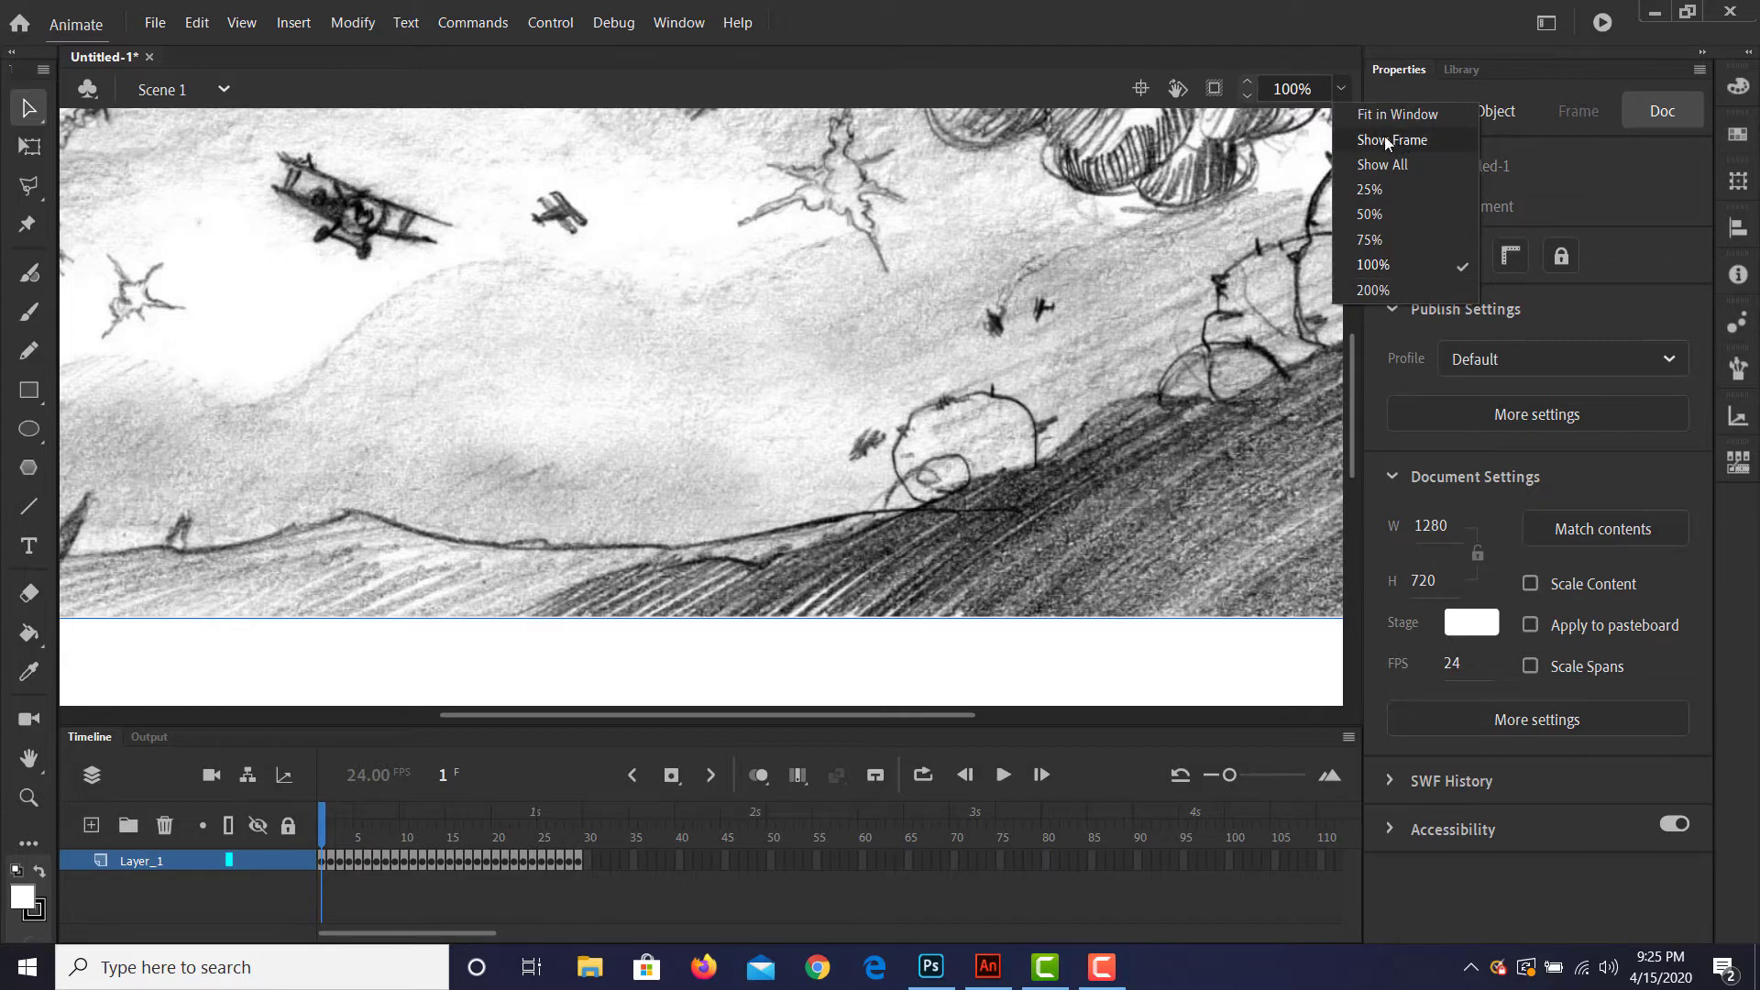
{"action": "left_click", "coordinate": [1385, 137]}
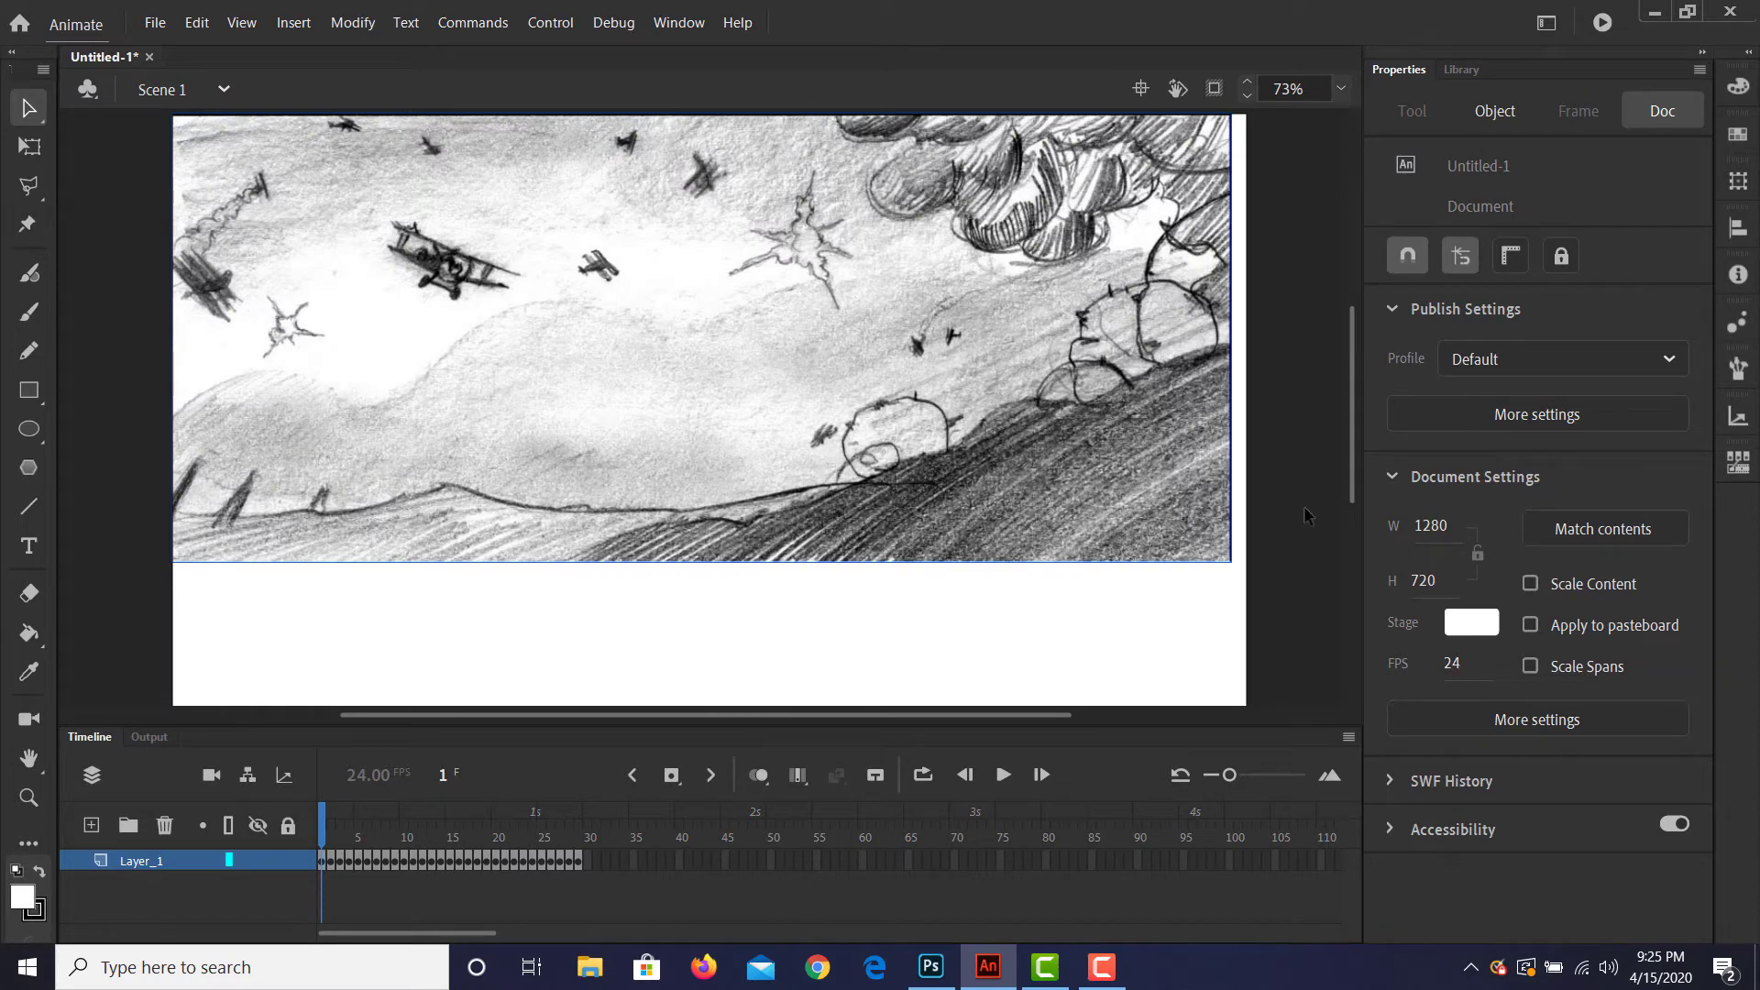
{"action": "left_click_drag", "start_coordinate": [1353, 470], "coordinate": [1361, 443]}
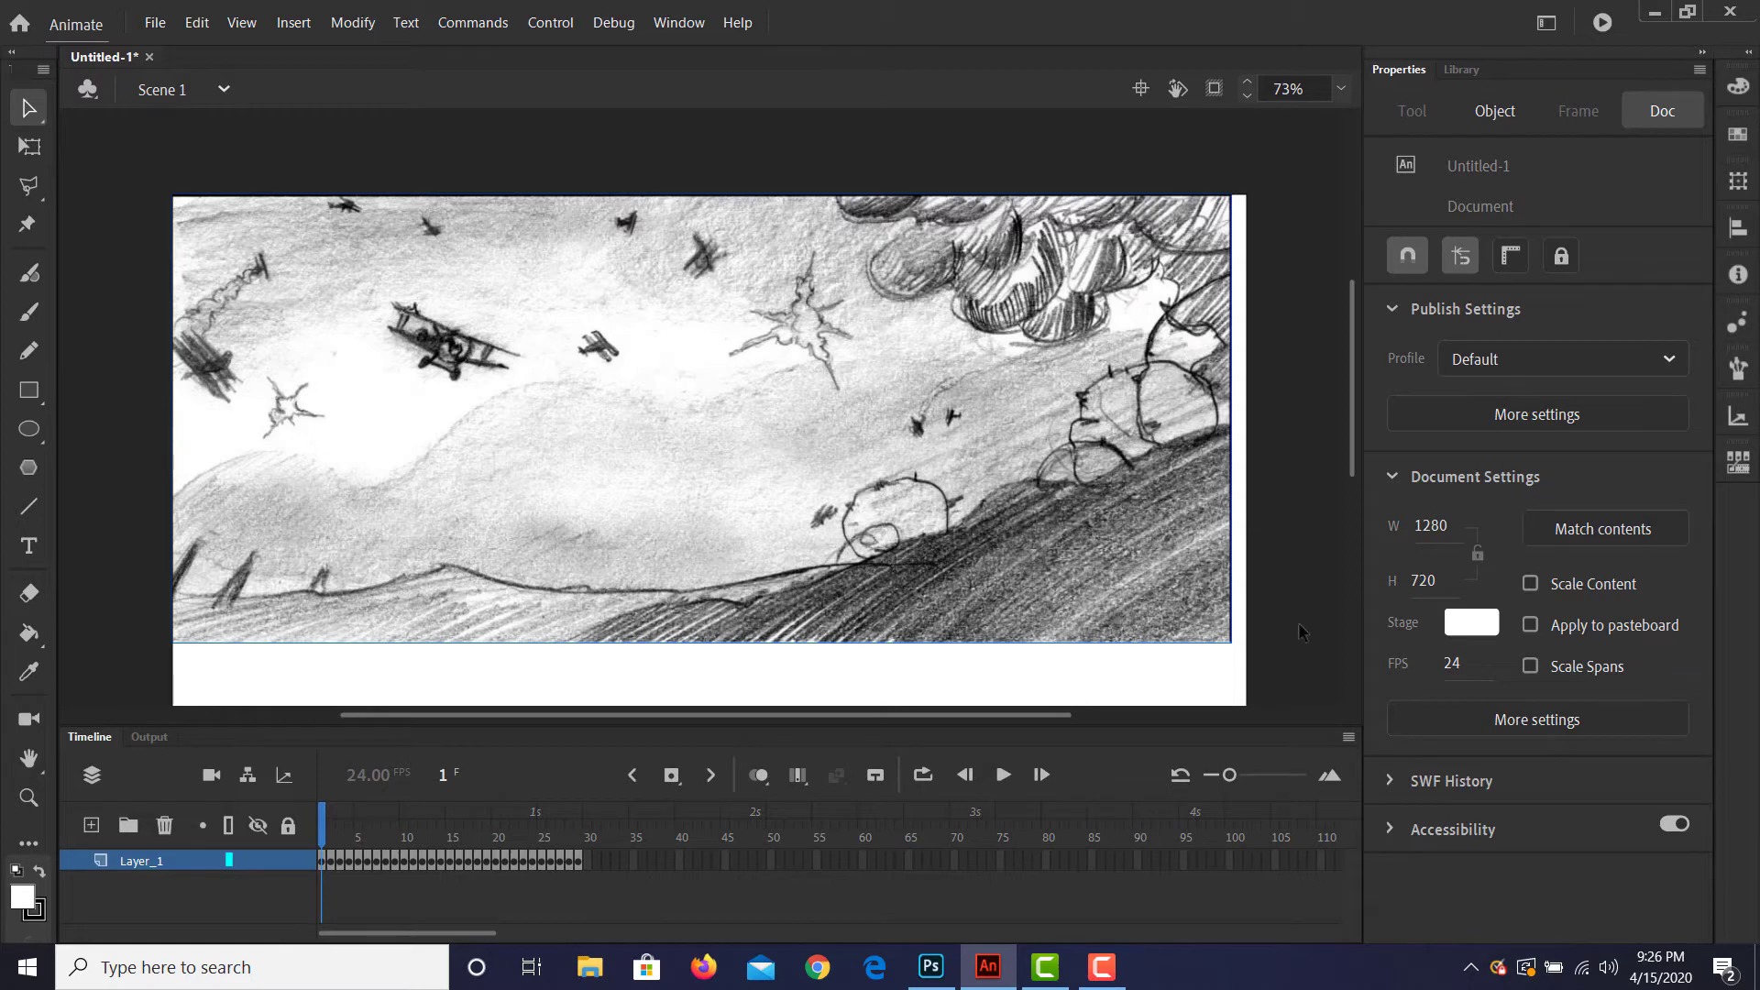
{"action": "left_click", "coordinate": [1422, 528]}
{"action": "type", "text": "1204"}
{"action": "key", "text": "Return"}
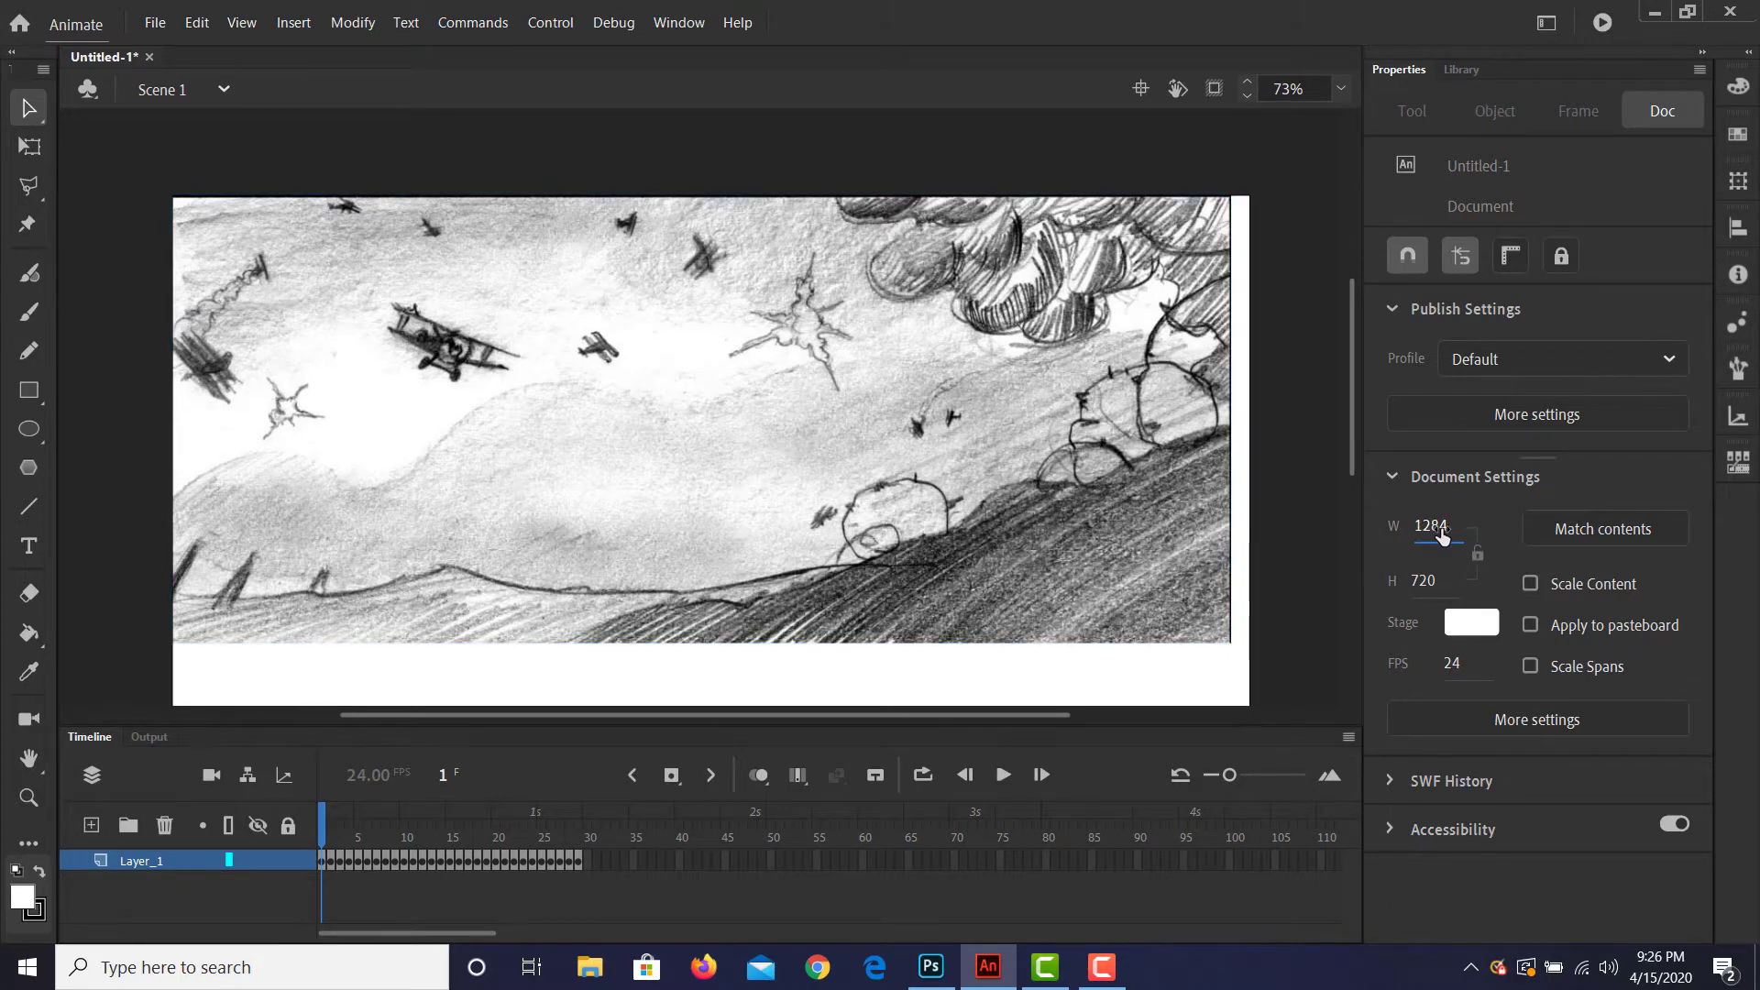
{"action": "mouse_move", "coordinate": [1443, 536]}
{"action": "left_mouse_down"}
{"action": "mouse_move", "coordinate": [1412, 533]}
{"action": "mouse_move", "coordinate": [1453, 538]}
{"action": "mouse_move", "coordinate": [1426, 524]}
{"action": "left_mouse_up"}
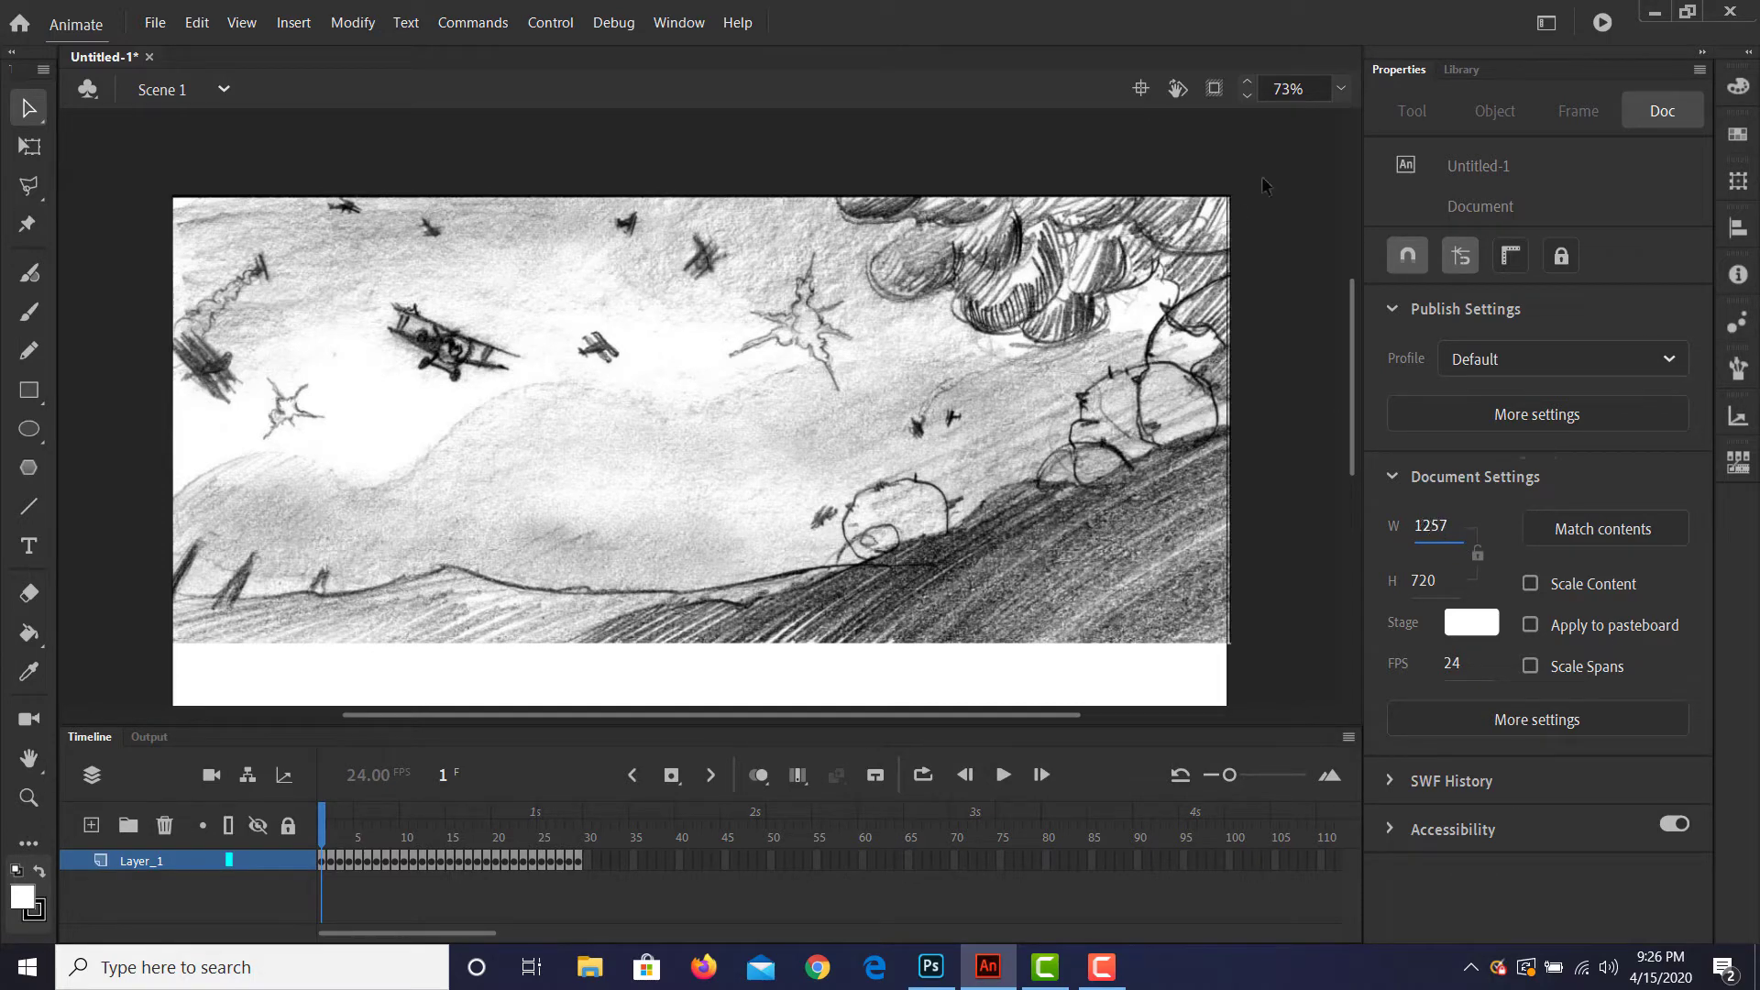
Step: Reduce the document's stage height to 537 to remove the empty area beneath the first panel
{"action": "left_click", "coordinate": [1423, 587]}
{"action": "left_click_drag", "start_coordinate": [1423, 587], "coordinate": [1403, 581]}
{"action": "left_click", "coordinate": [1341, 88]}
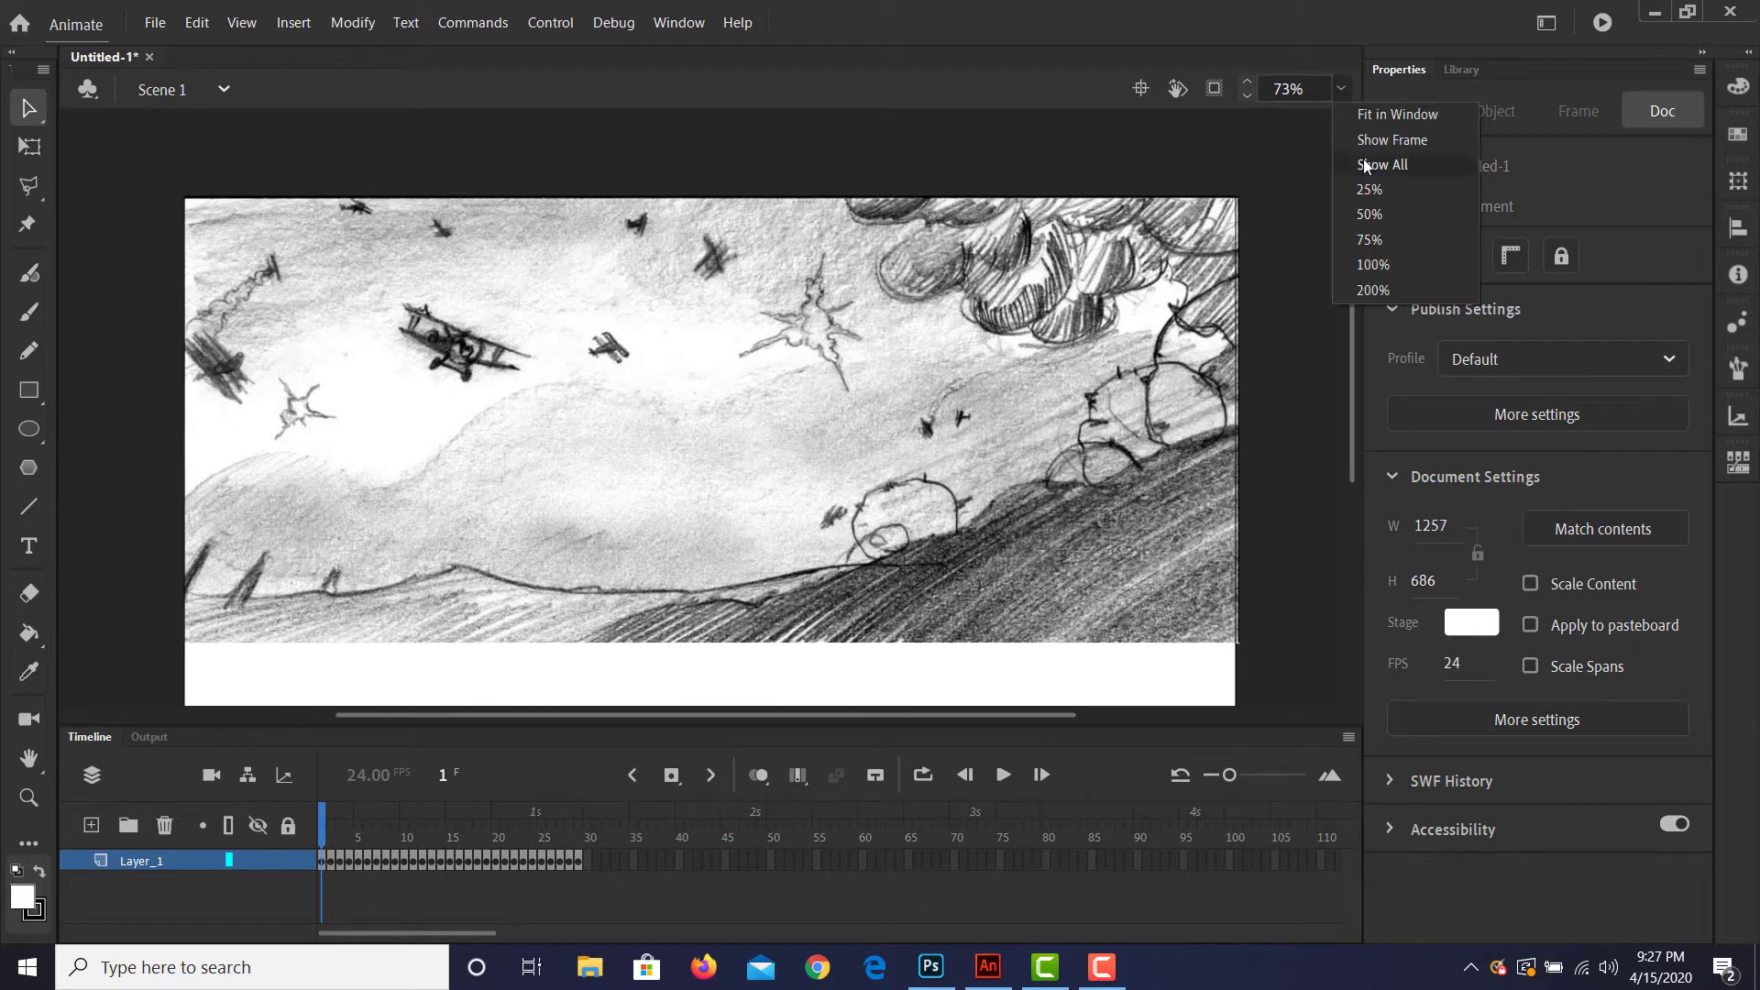
{"action": "left_click", "coordinate": [1384, 220]}
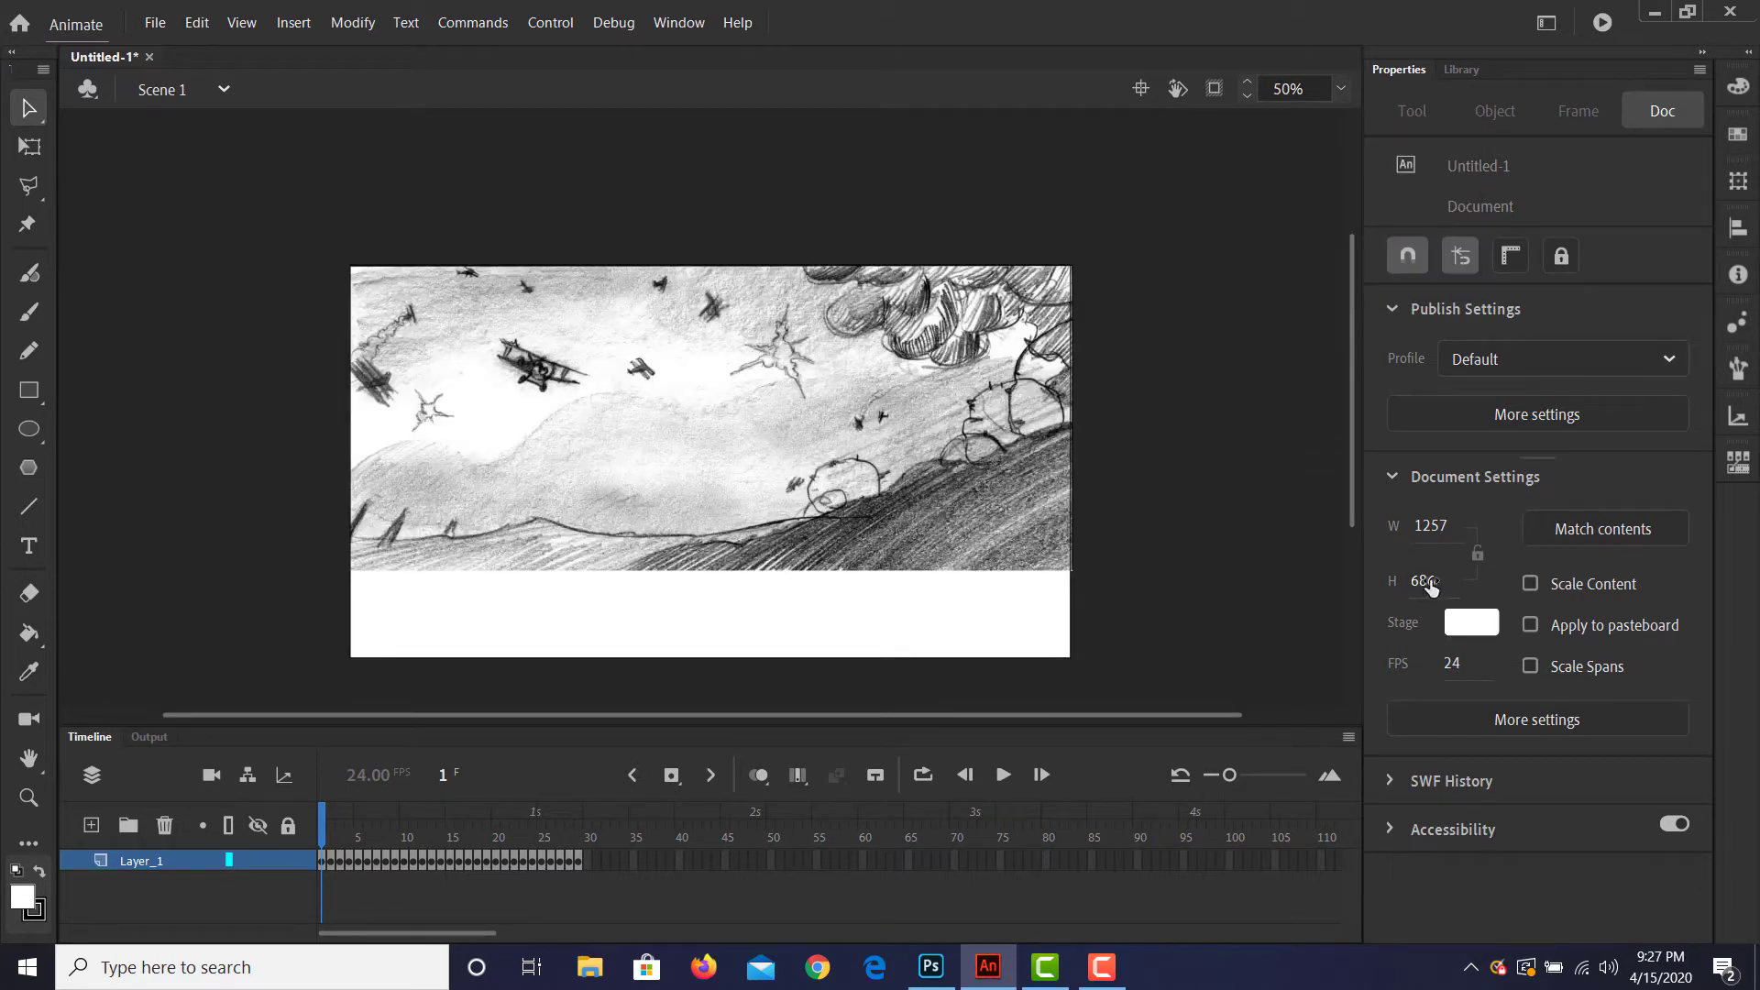
{"action": "mouse_move", "coordinate": [1431, 584]}
{"action": "left_mouse_down"}
{"action": "mouse_move", "coordinate": [1378, 572]}
{"action": "mouse_move", "coordinate": [1438, 577]}
{"action": "mouse_move", "coordinate": [1407, 577]}
{"action": "left_mouse_up"}
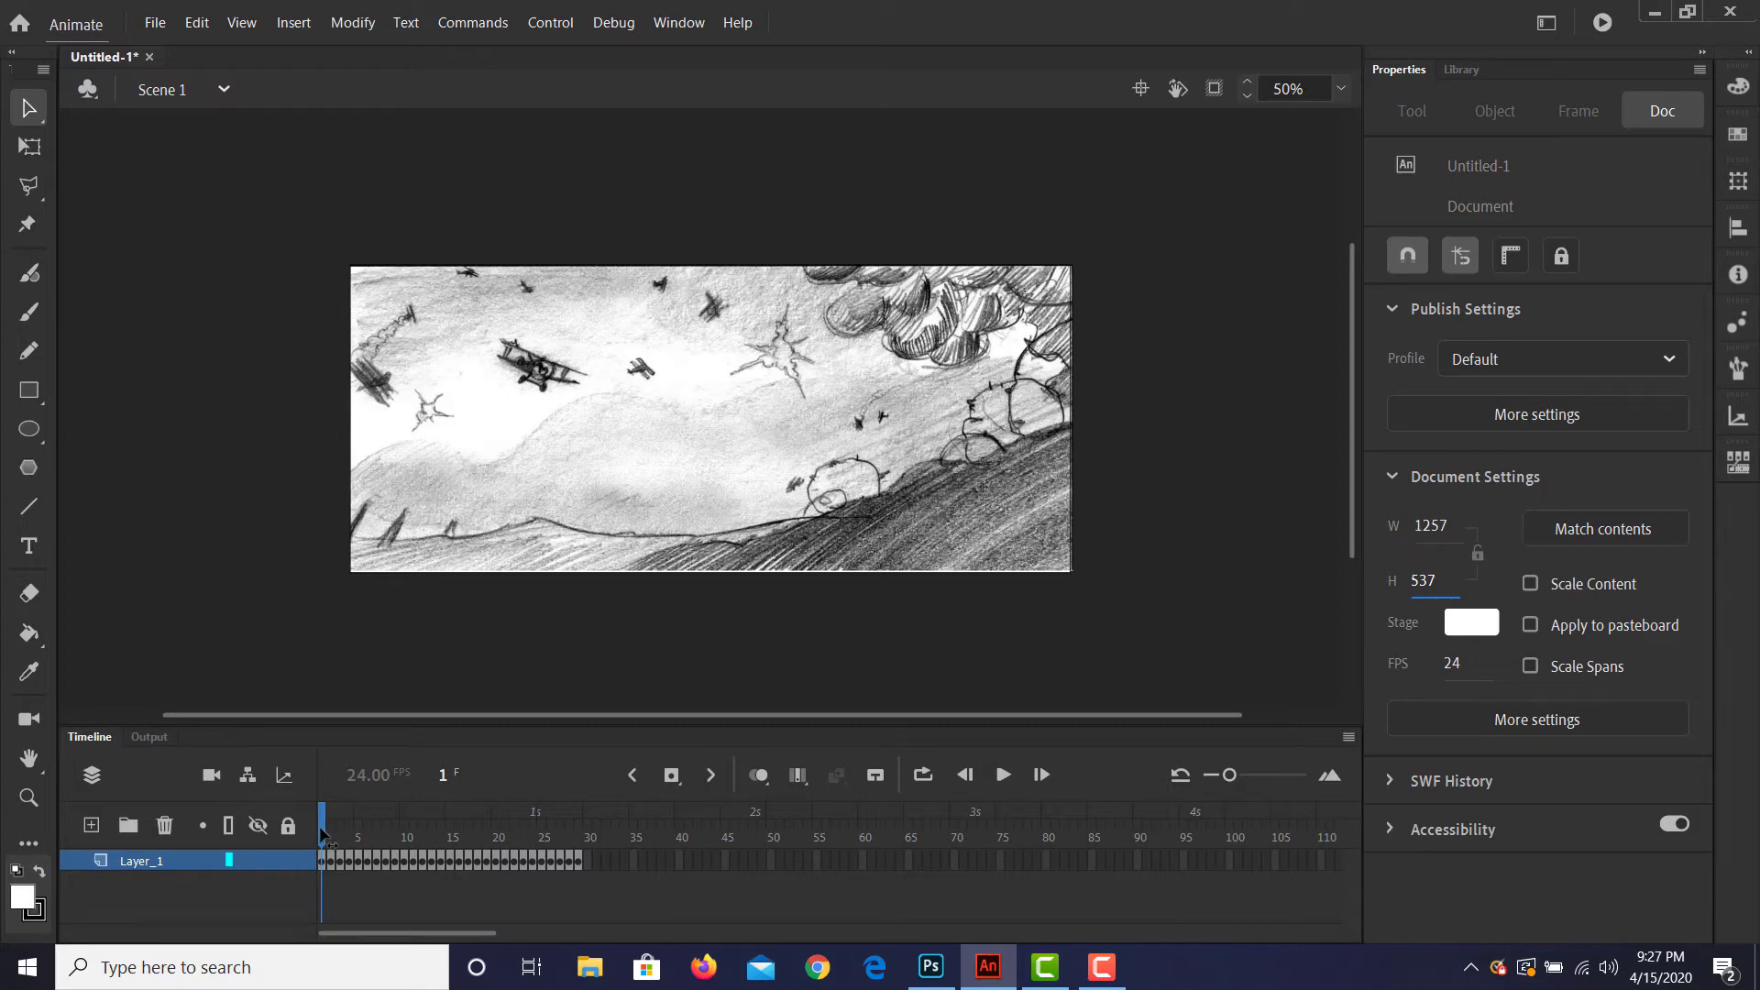
Step: Preview the selected panel with content outside the stage clipped, and try to resize it with Free Transform
{"action": "left_click", "coordinate": [684, 386]}
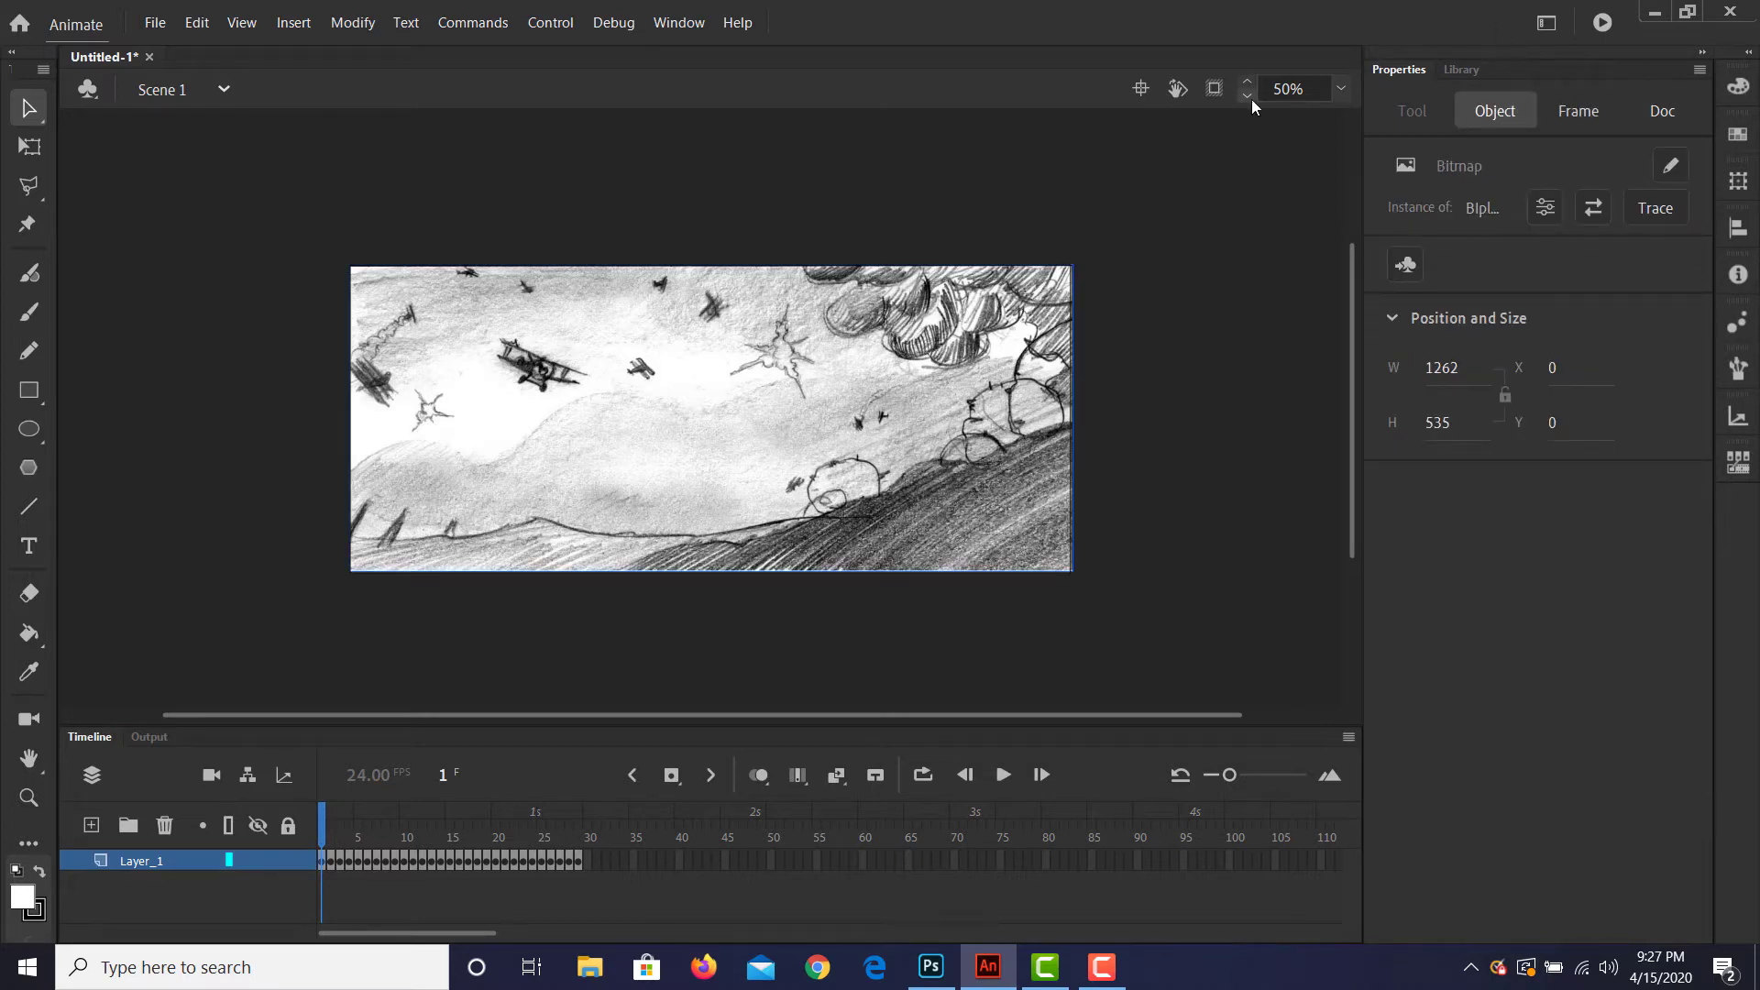
{"action": "left_click", "coordinate": [1215, 88]}
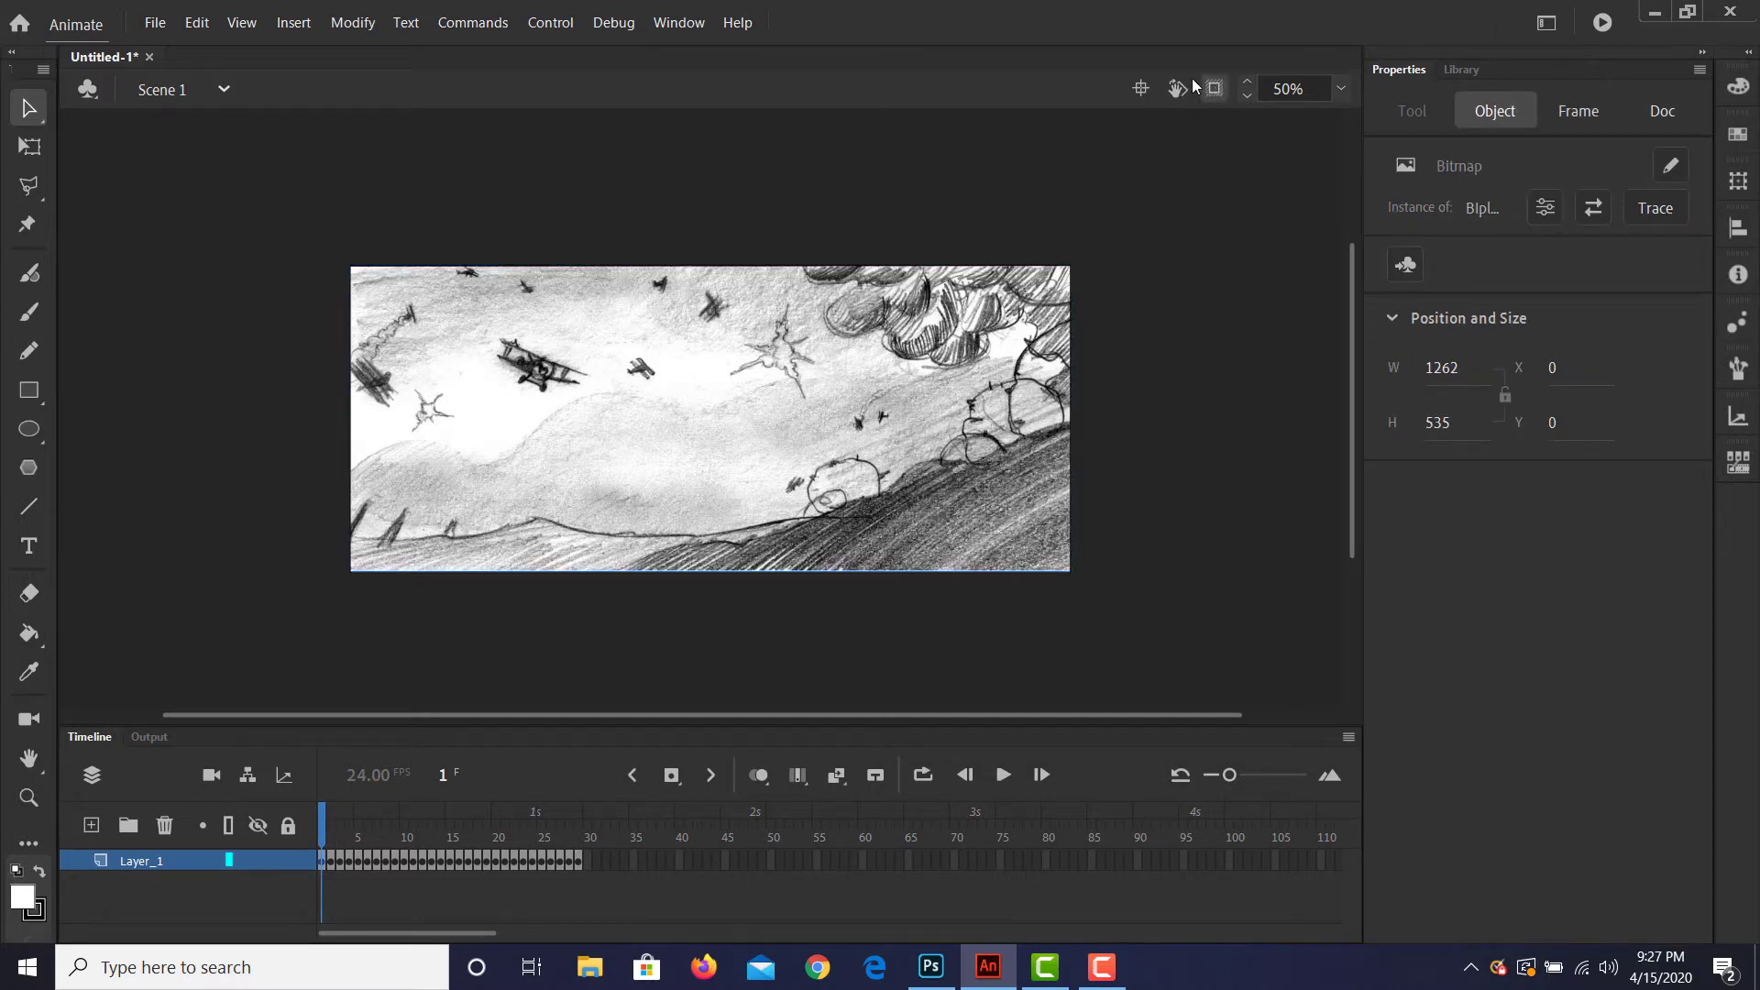
{"action": "left_click", "coordinate": [1218, 96]}
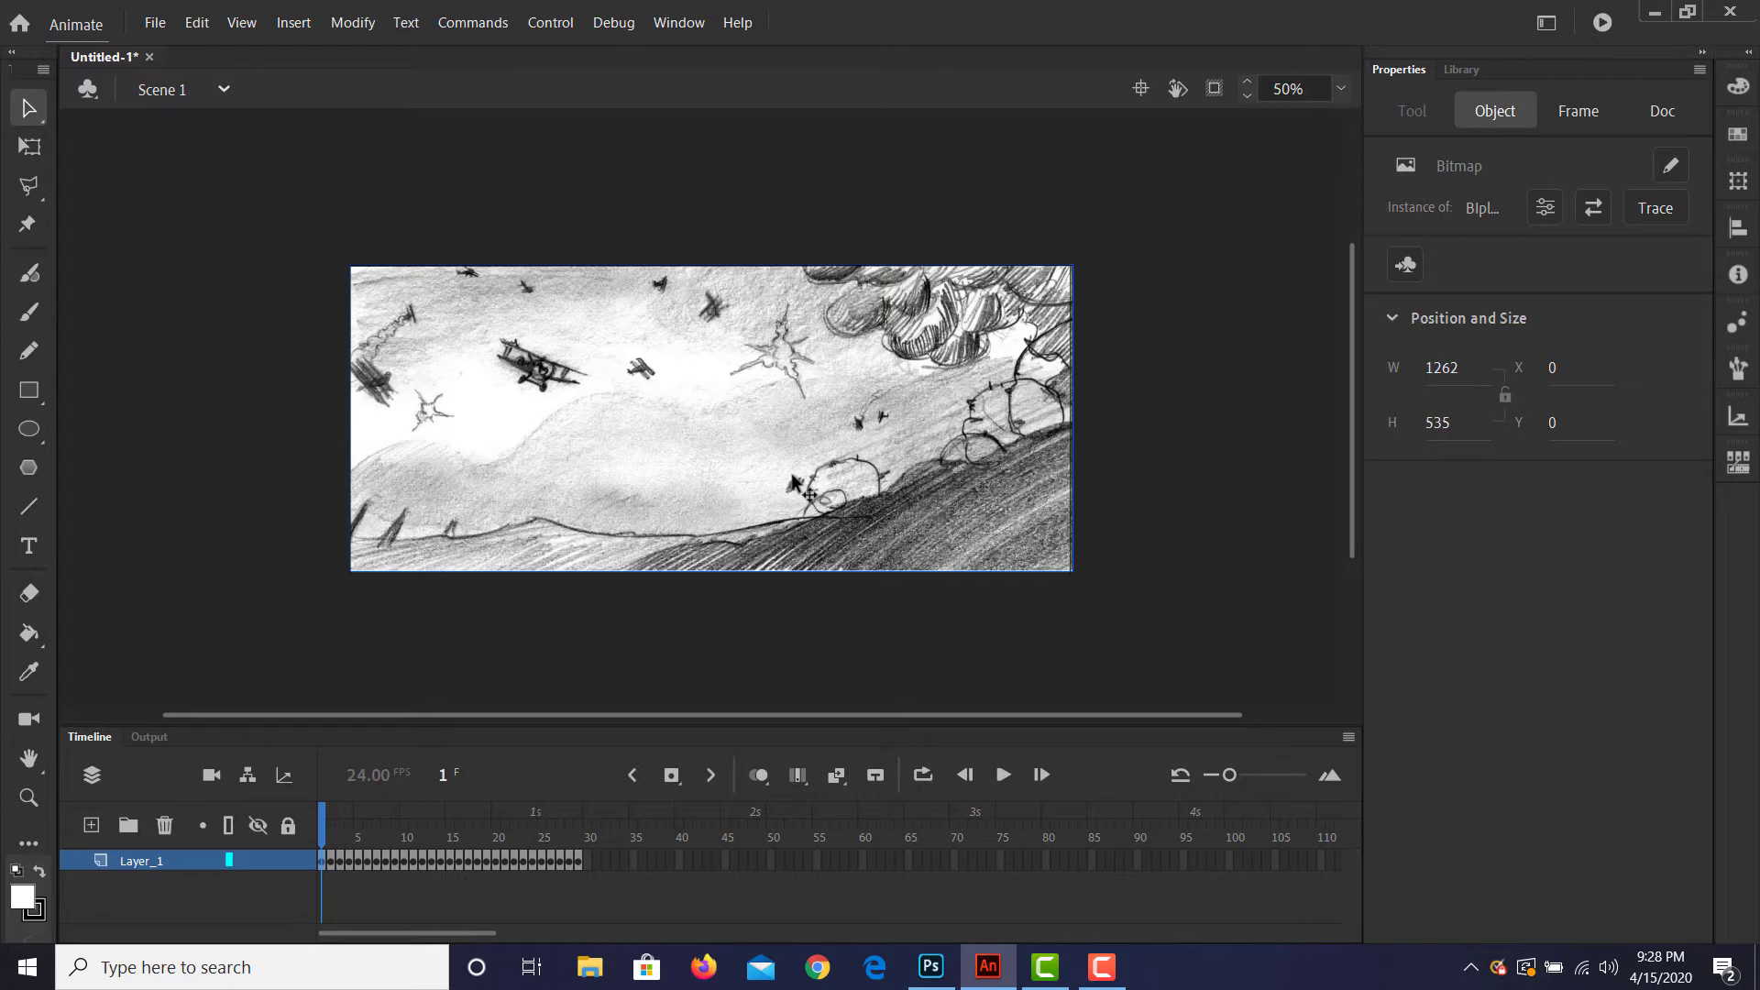
{"action": "key", "text": "q"}
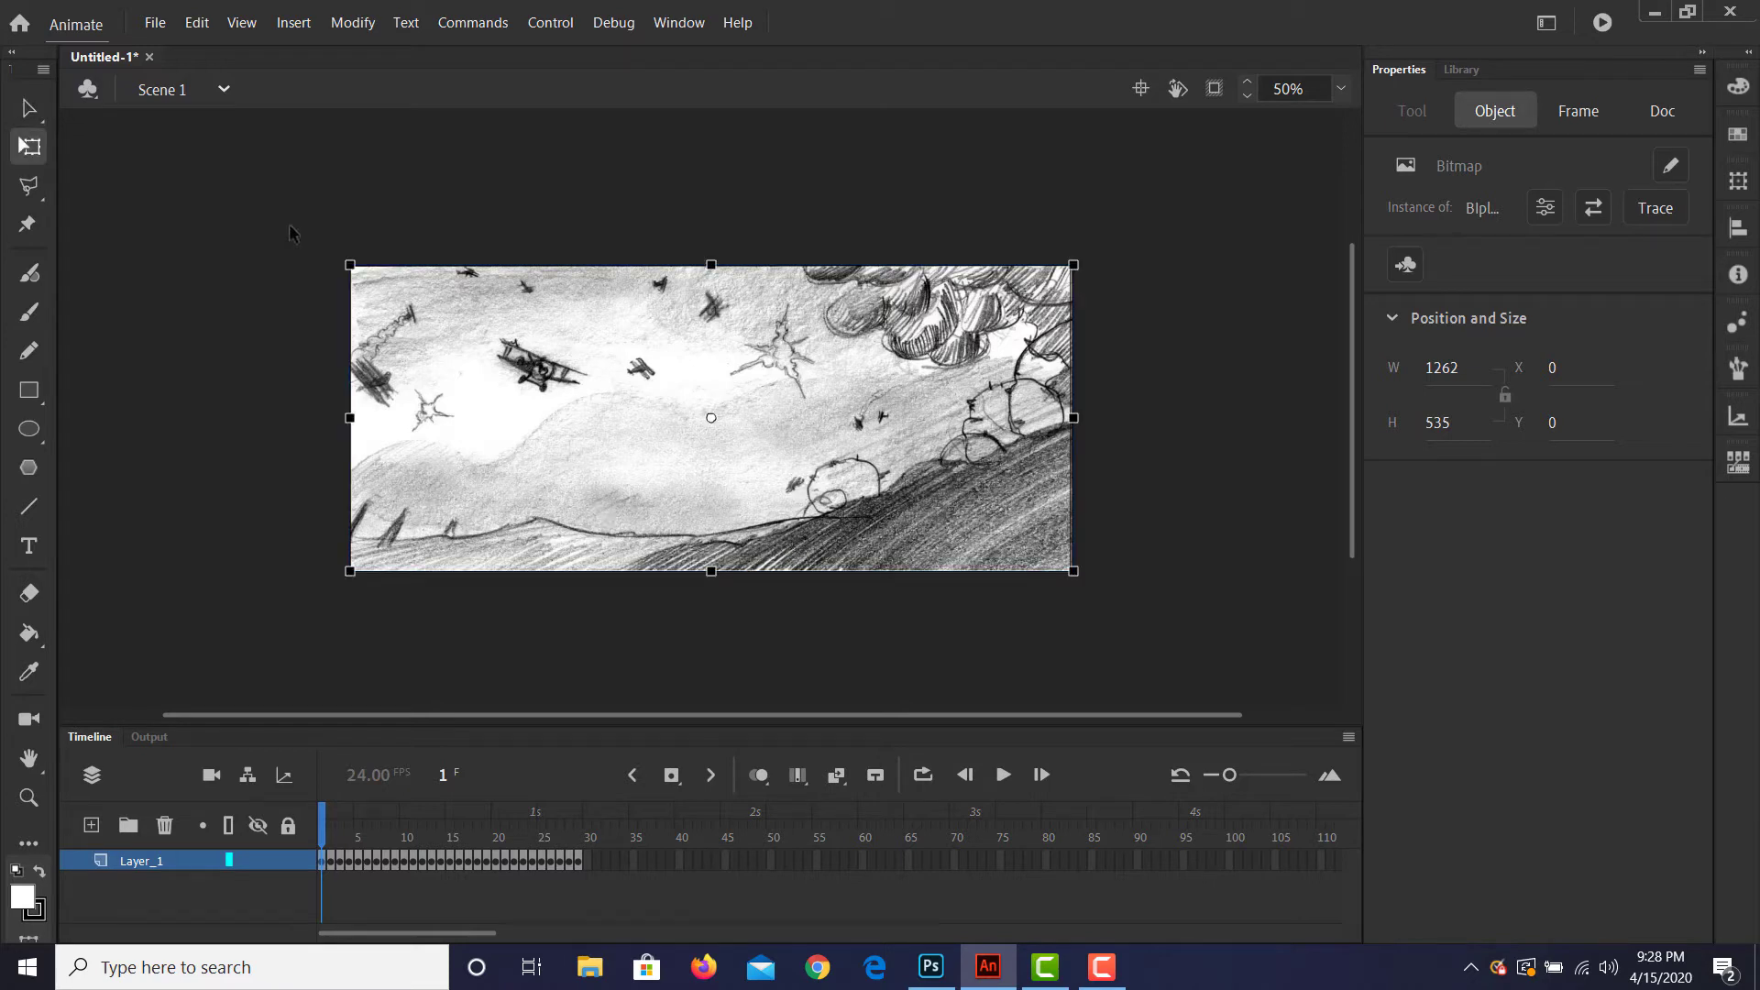
{"action": "left_click_drag", "start_coordinate": [349, 266], "coordinate": [304, 267]}
Step: Compare the stage at the frame, 75% and 100% magnifications, ending with it fitted in the window
{"action": "left_click", "coordinate": [1340, 89]}
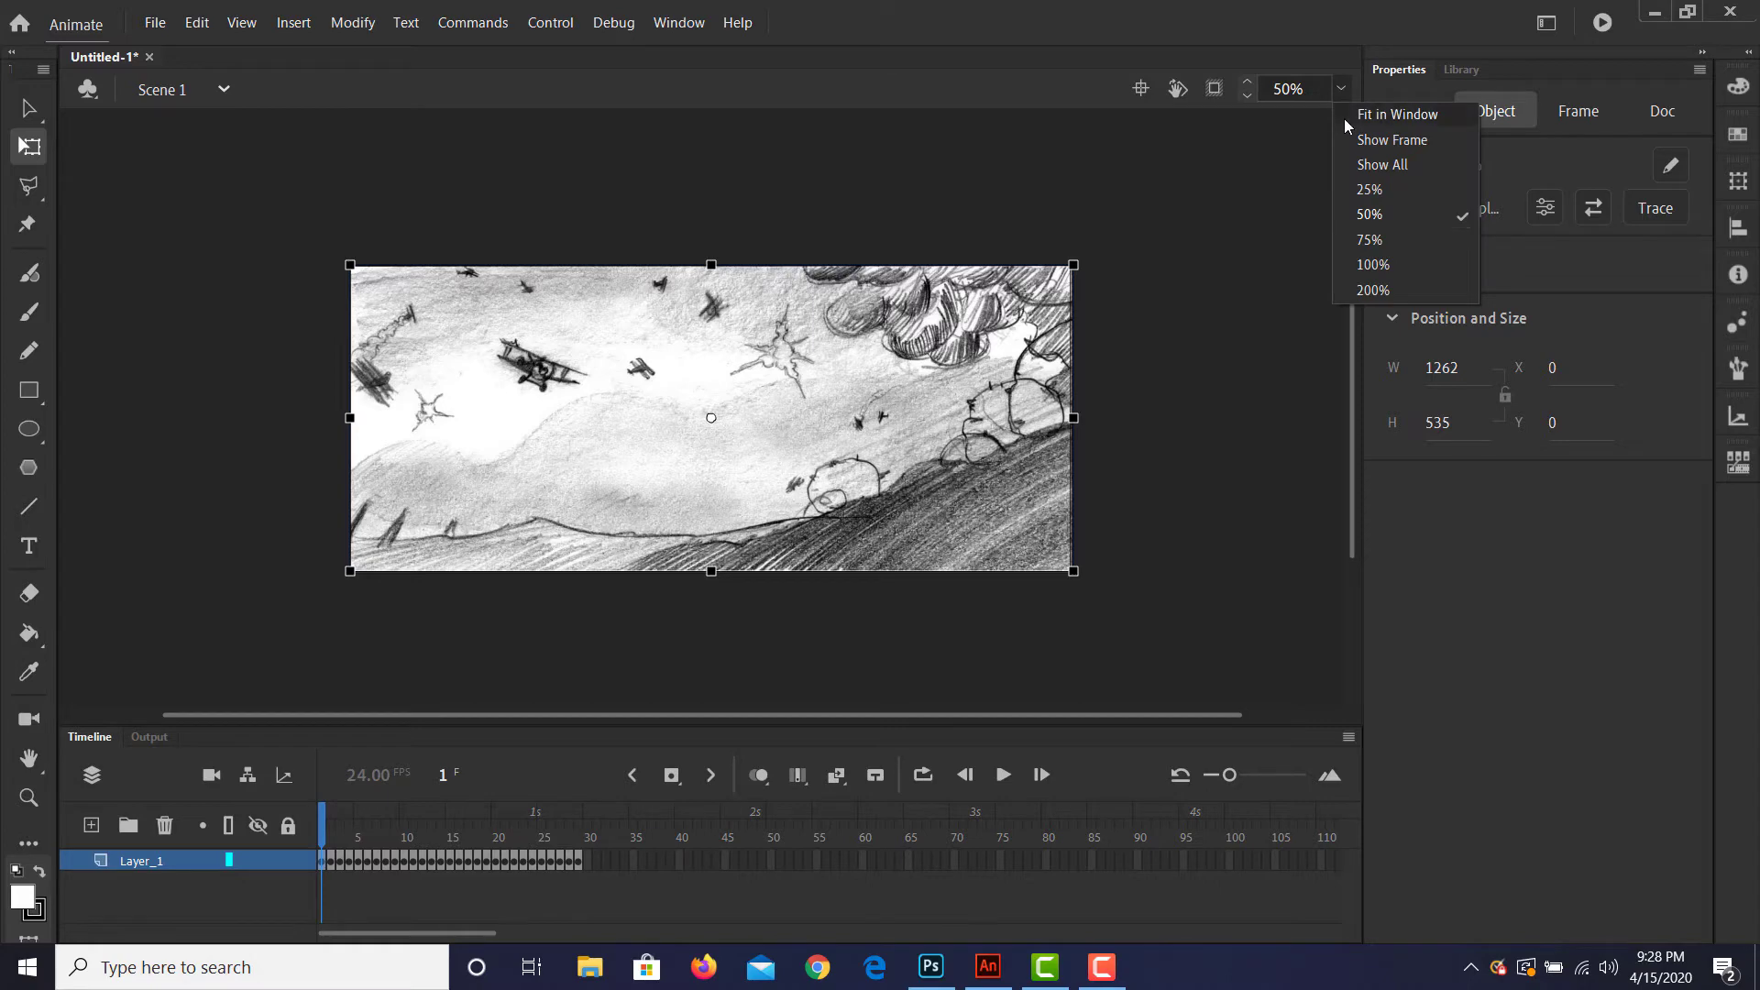
{"action": "left_click", "coordinate": [1344, 118]}
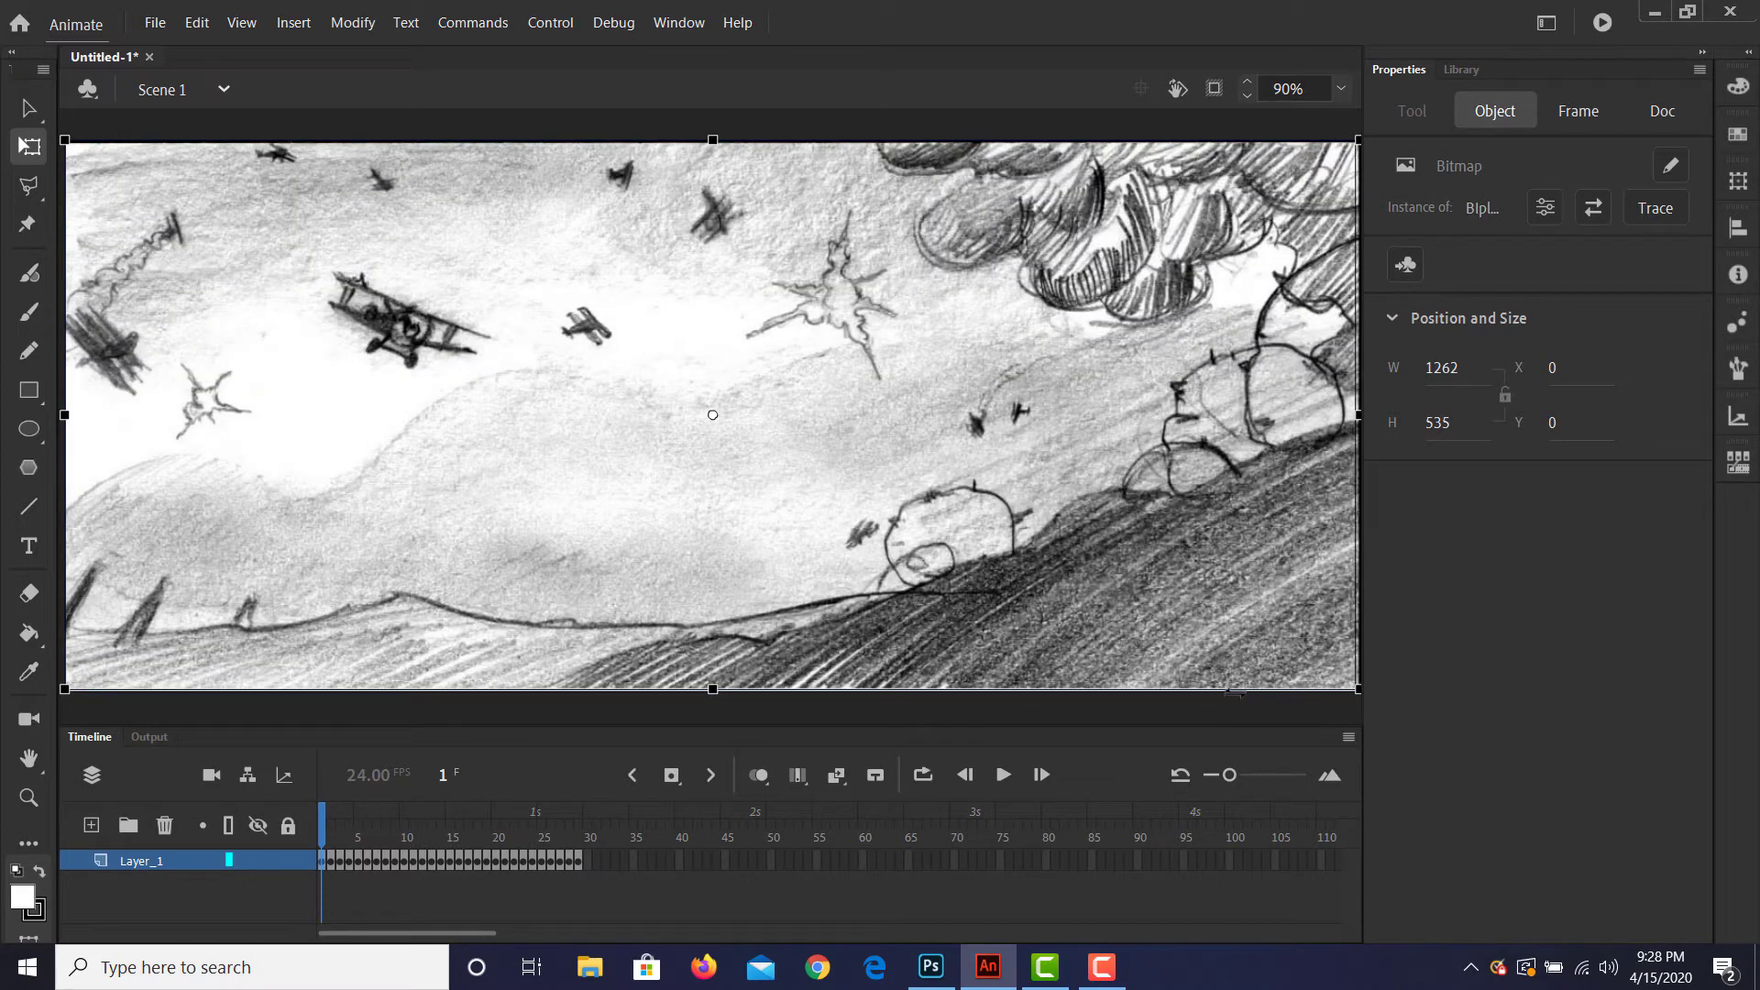
{"action": "left_click", "coordinate": [1349, 97]}
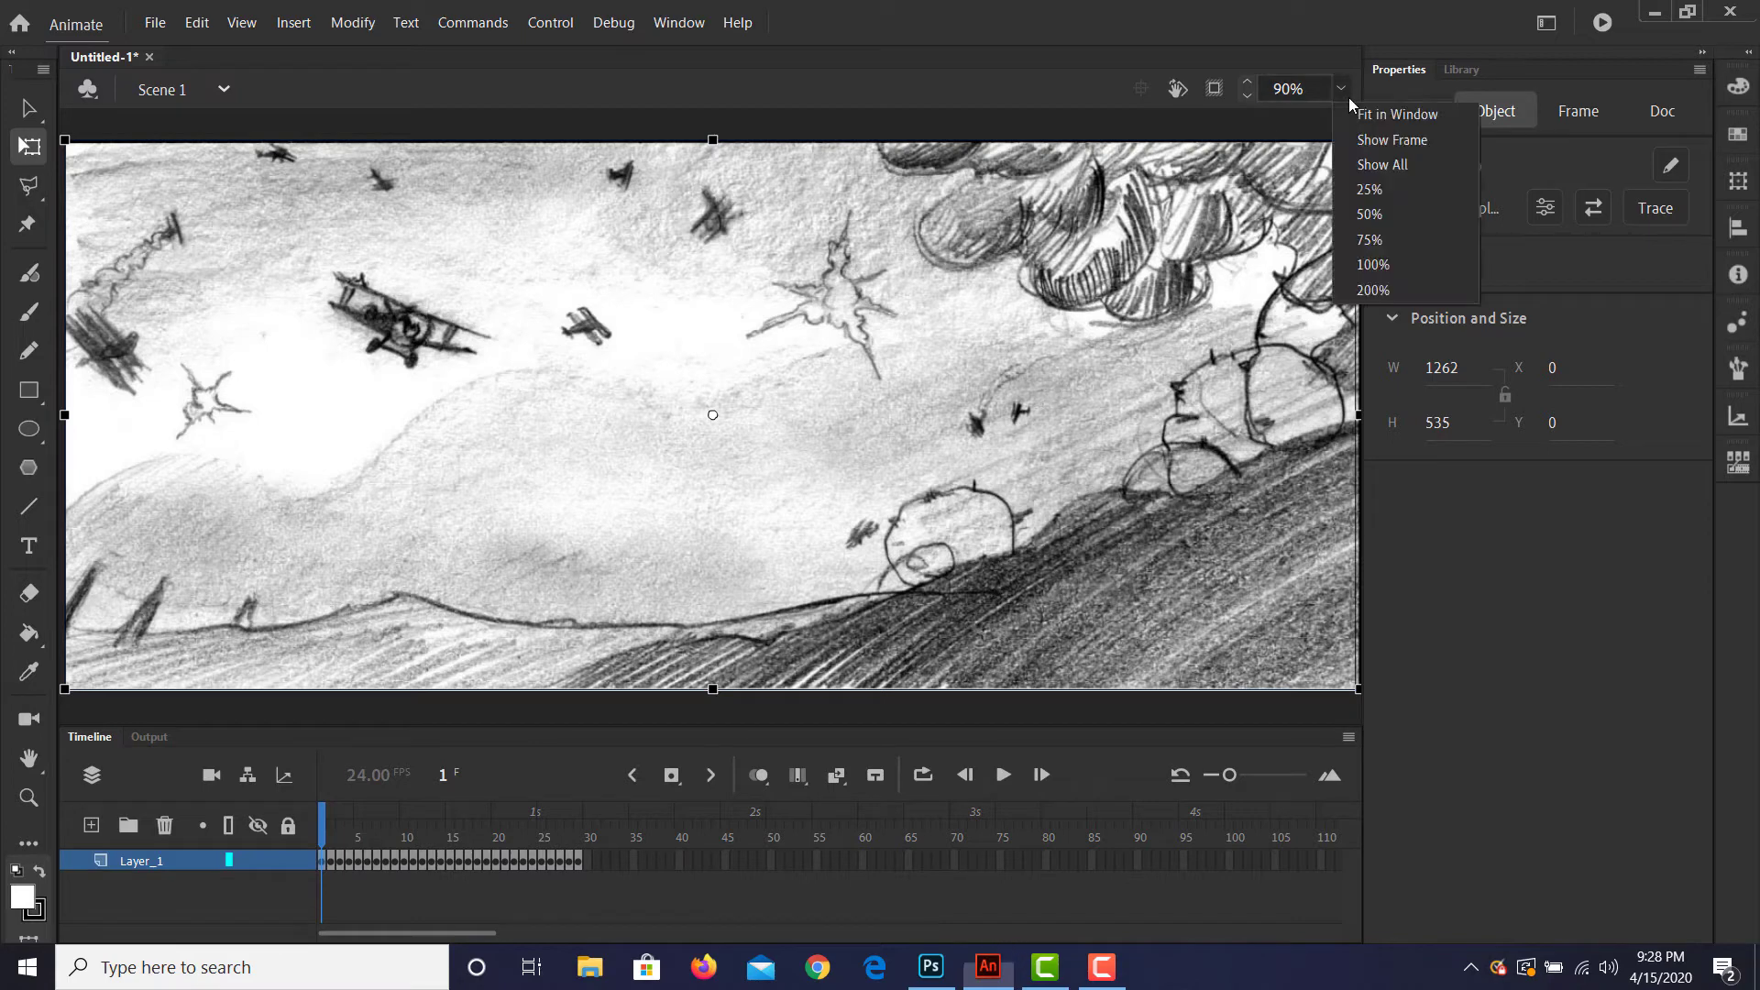
{"action": "left_click", "coordinate": [1422, 152]}
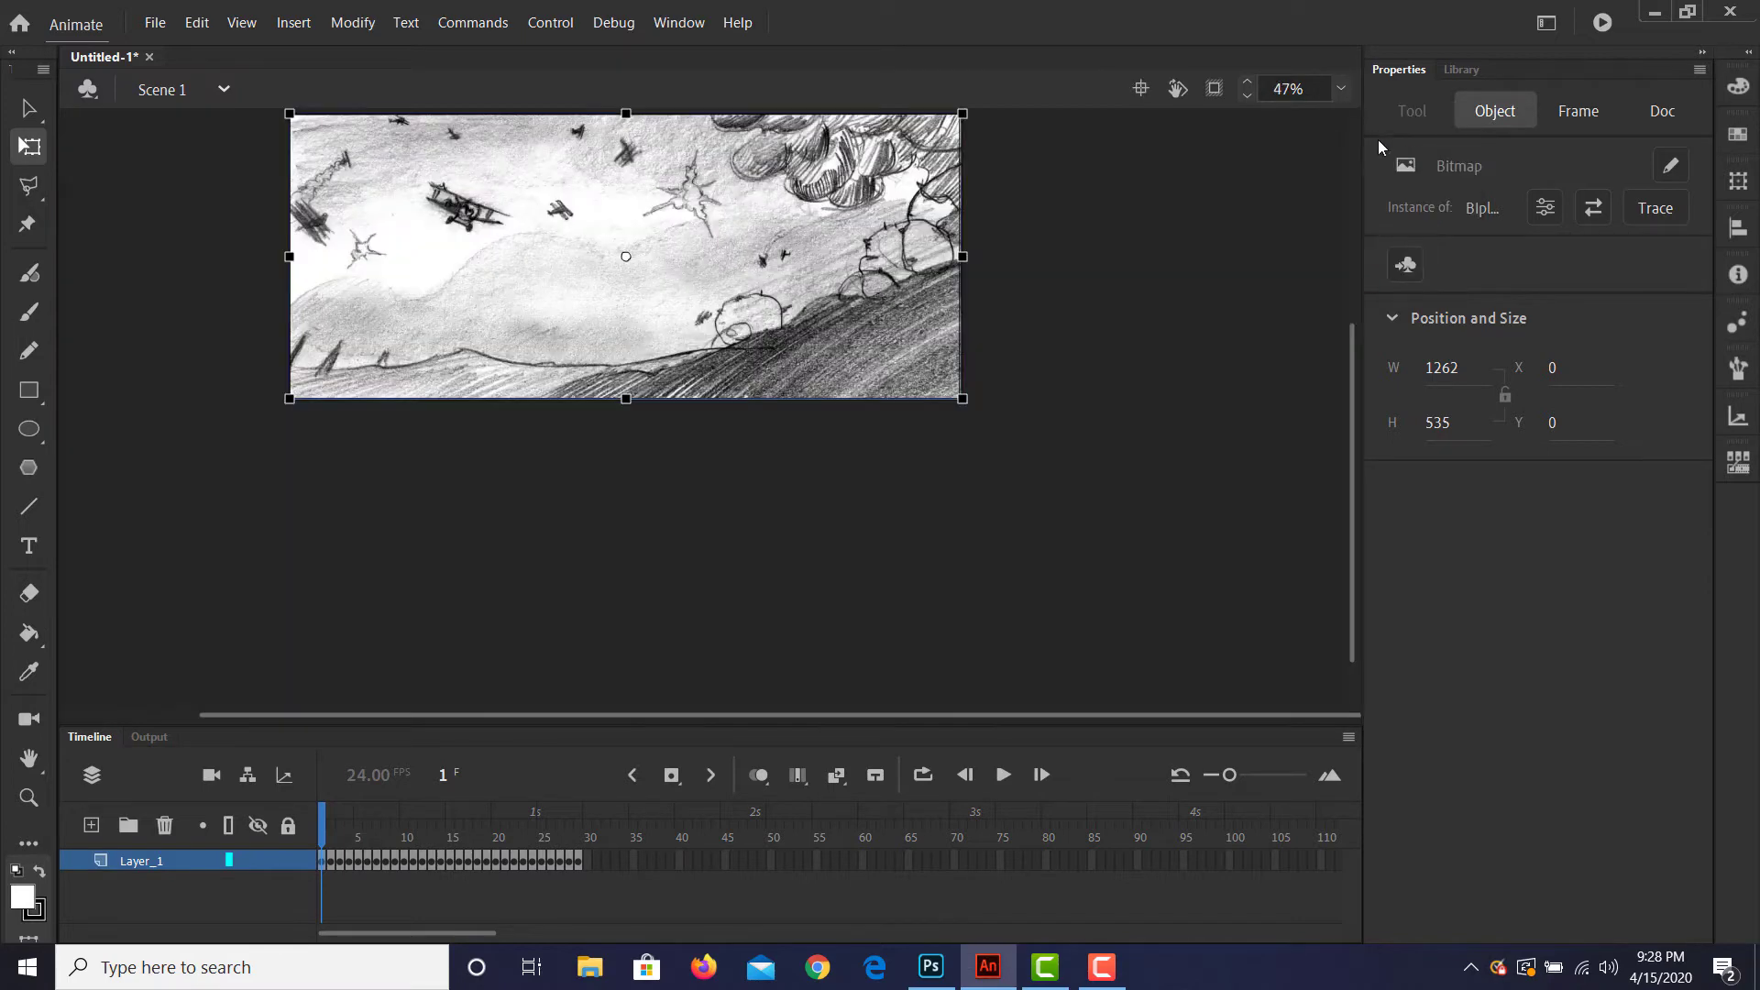
{"action": "left_click", "coordinate": [1341, 92]}
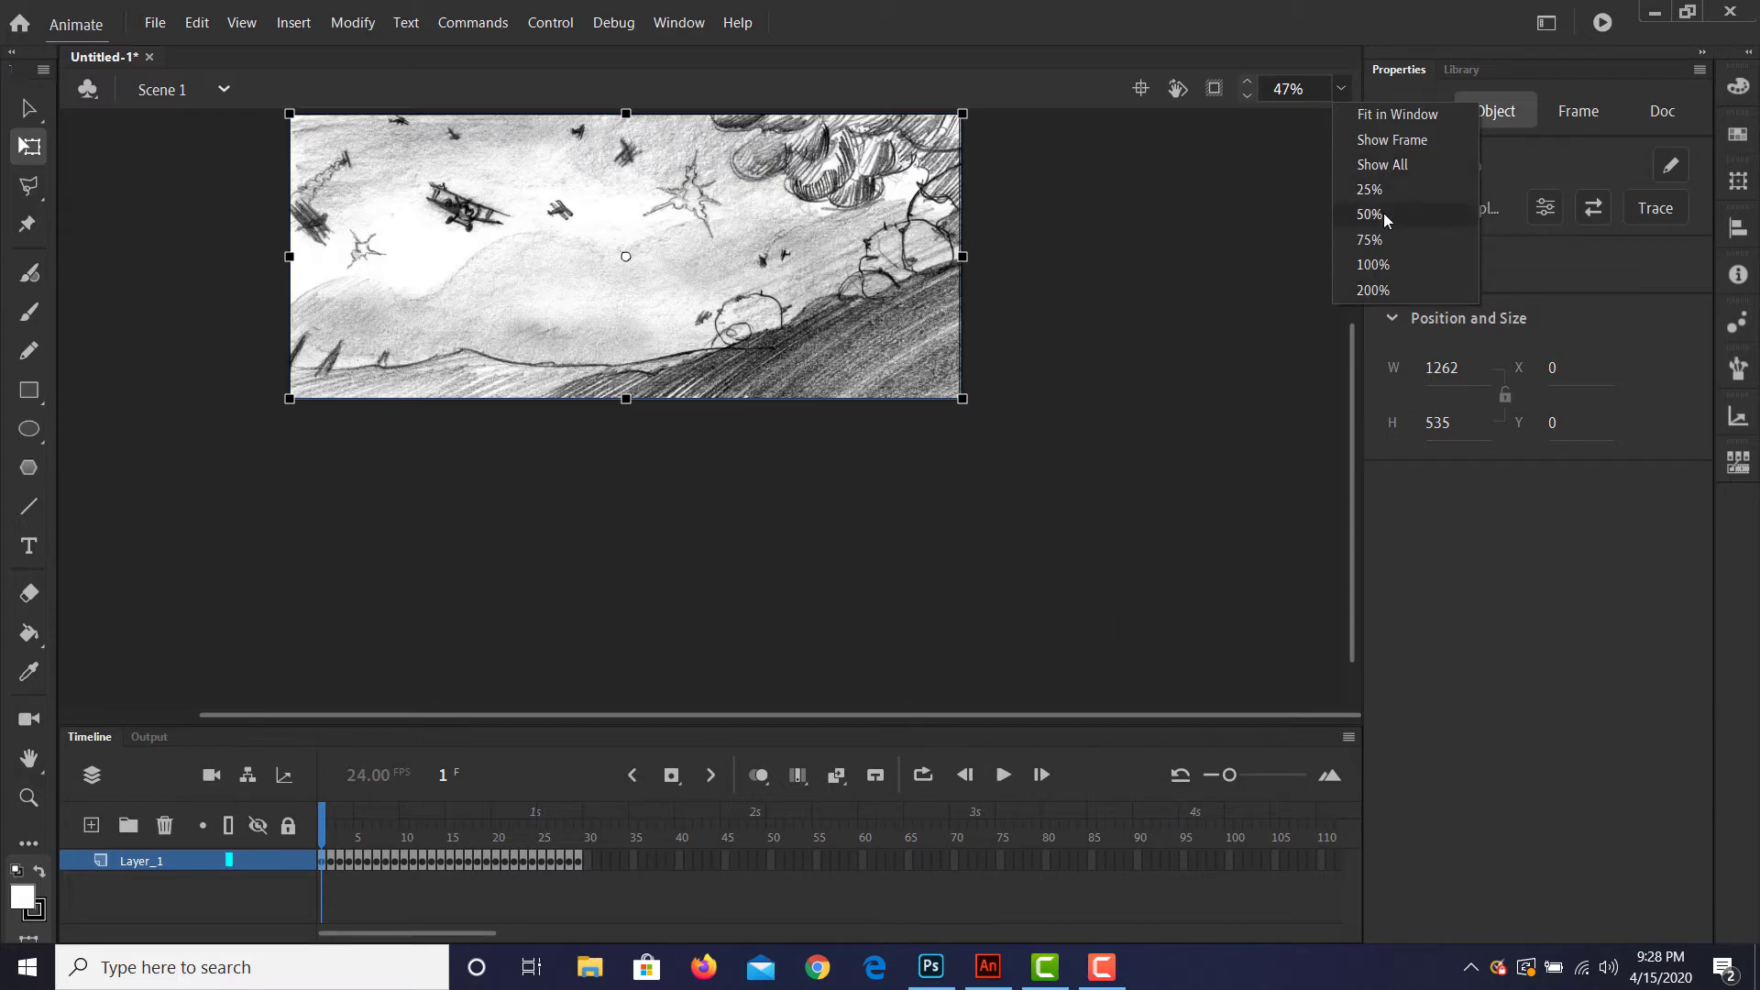
{"action": "left_click", "coordinate": [1370, 240]}
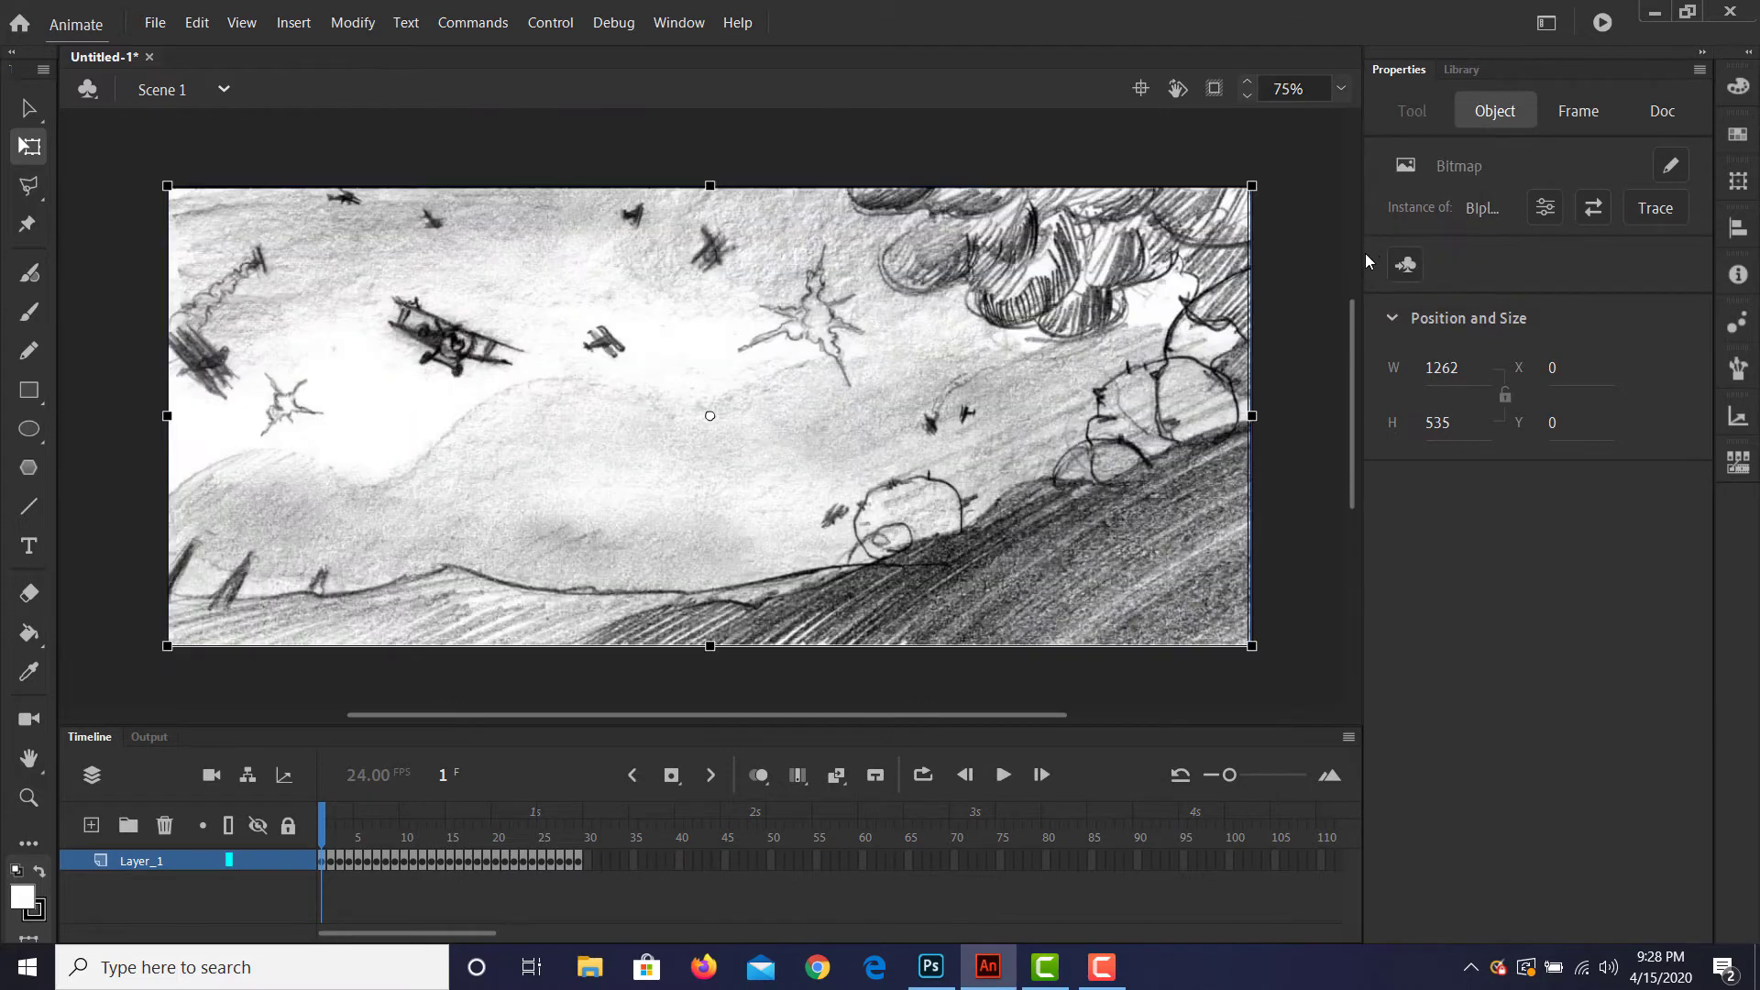
{"action": "left_click", "coordinate": [1341, 89]}
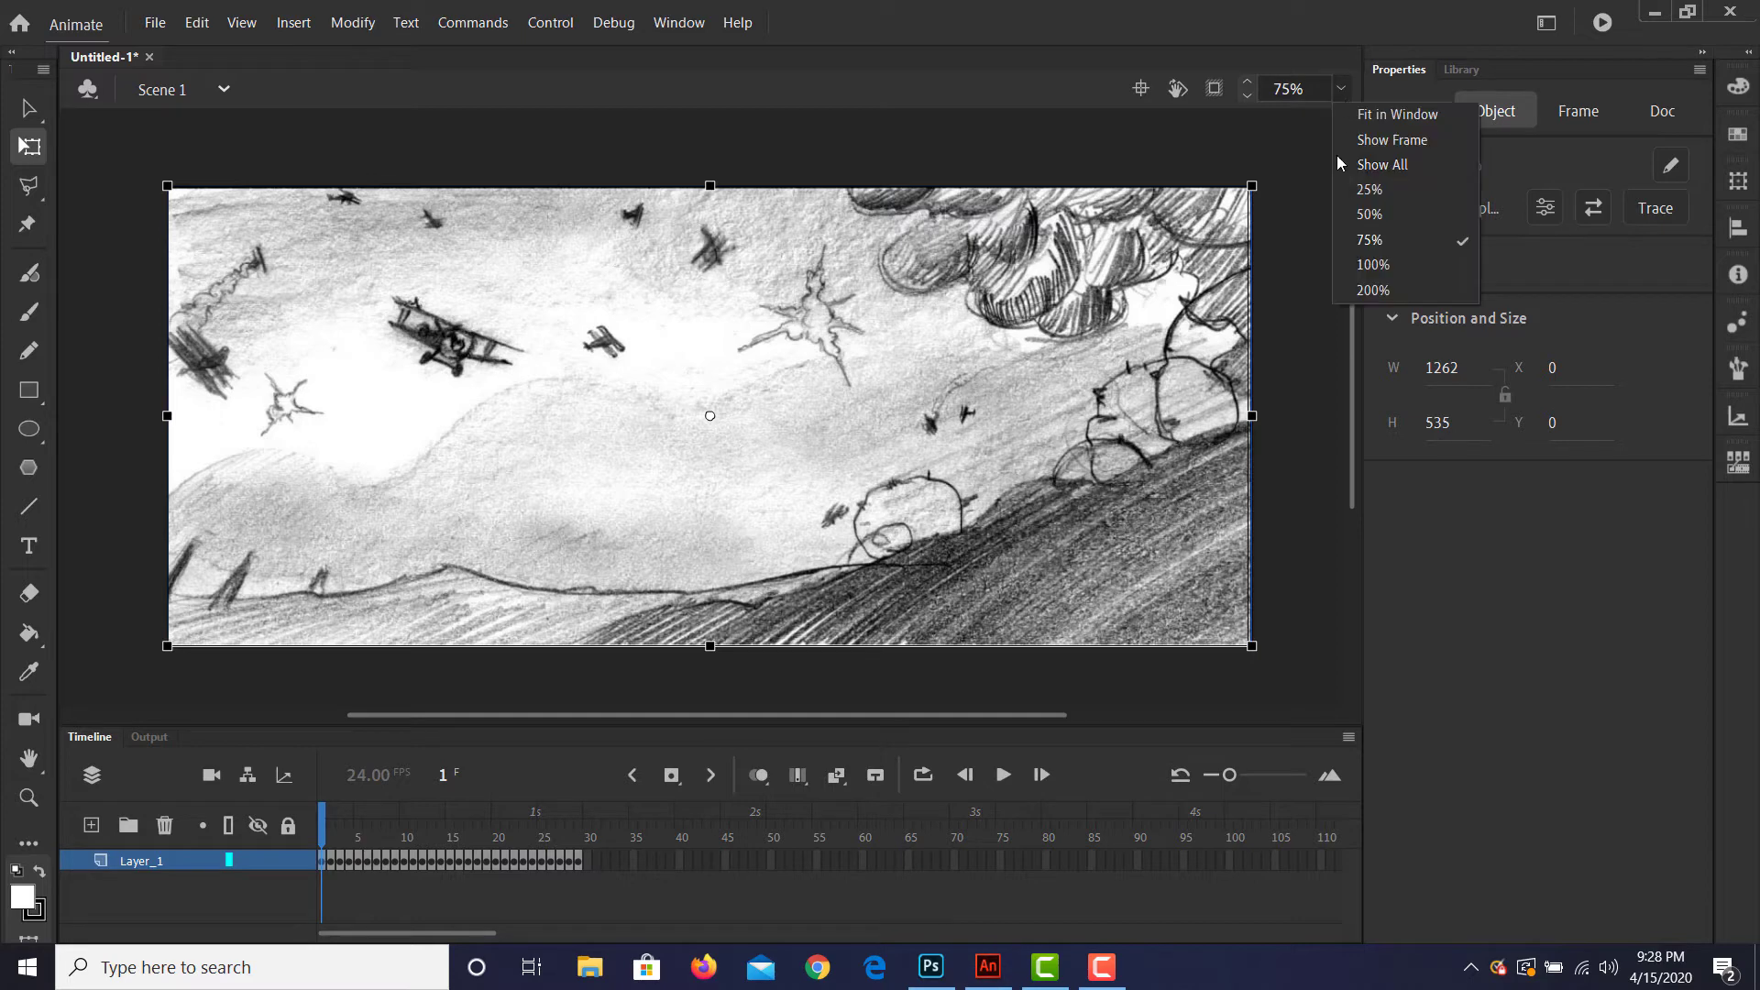
{"action": "left_click", "coordinate": [1400, 266]}
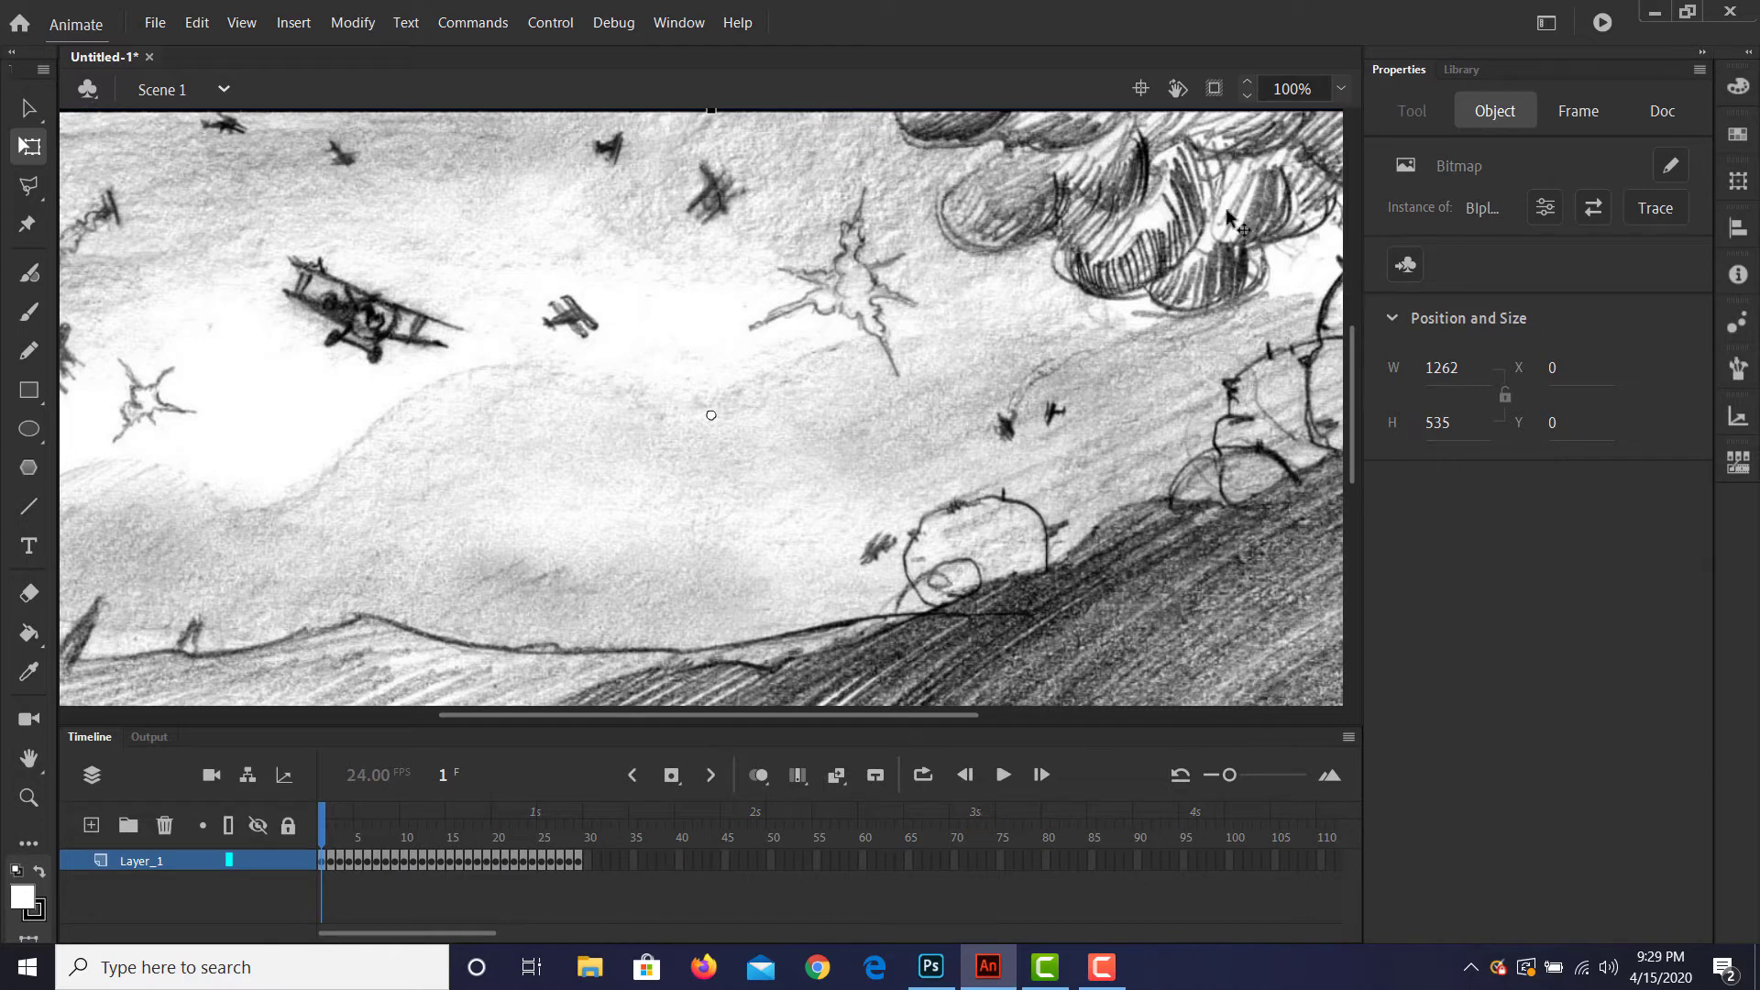
{"action": "left_click", "coordinate": [1337, 90]}
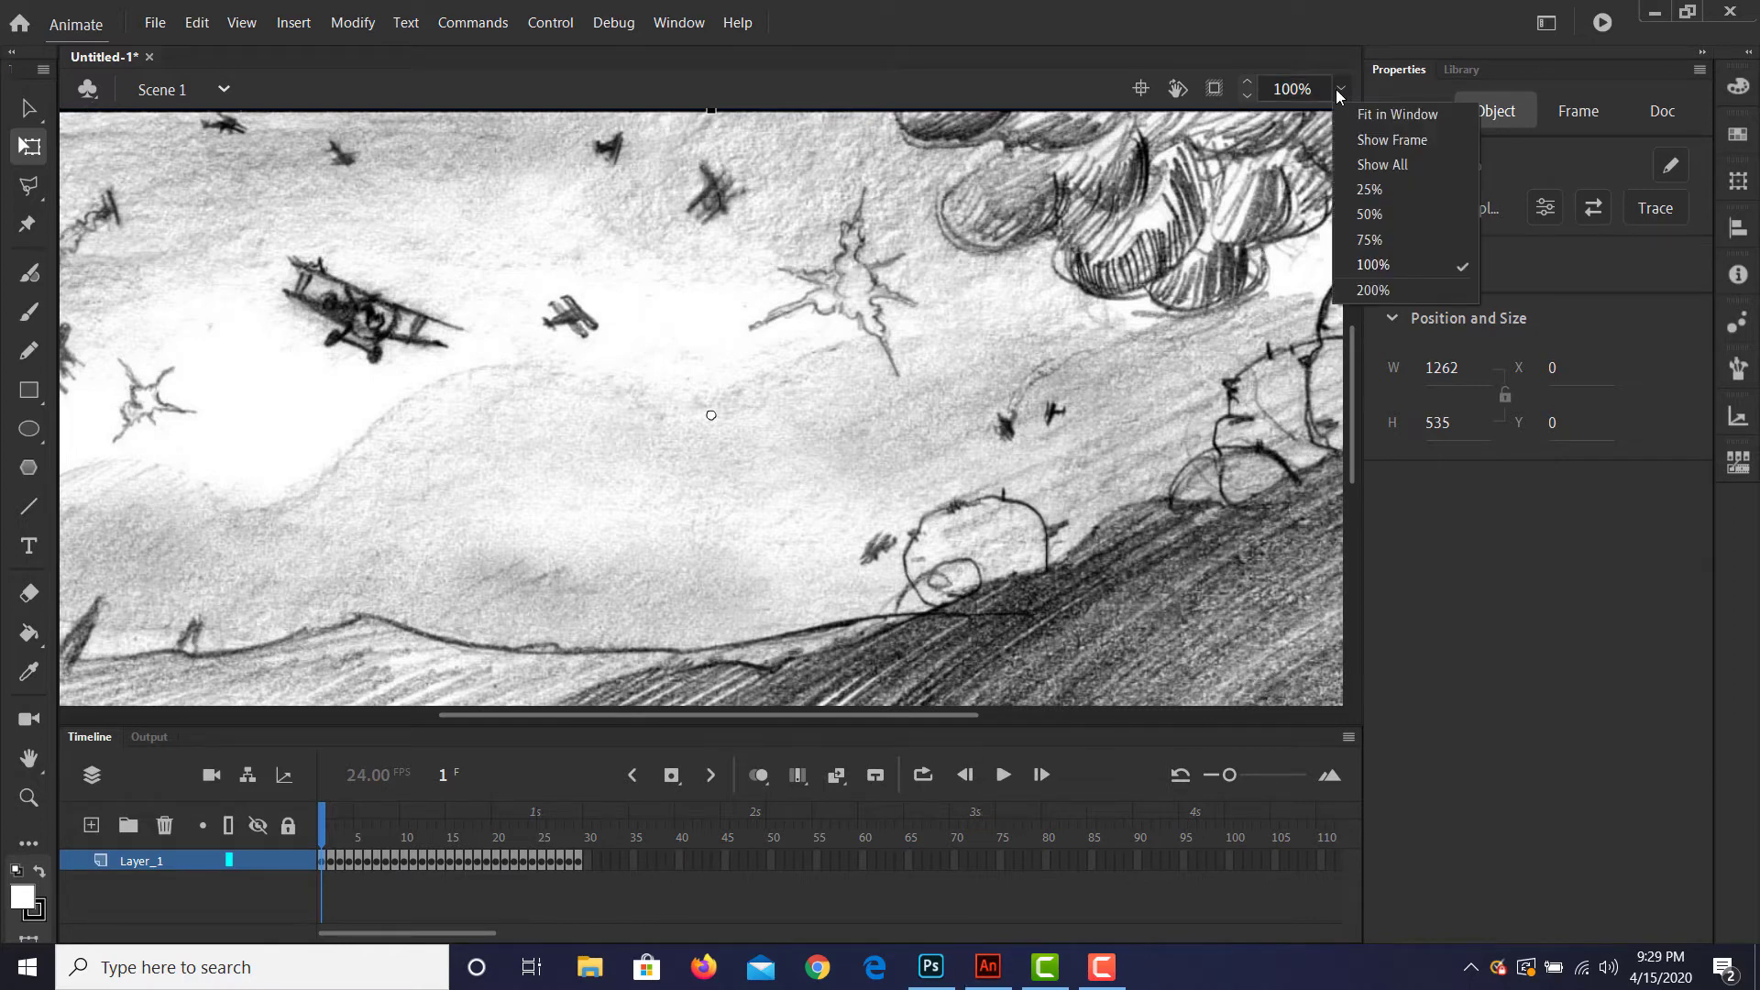
{"action": "left_click", "coordinate": [1370, 112]}
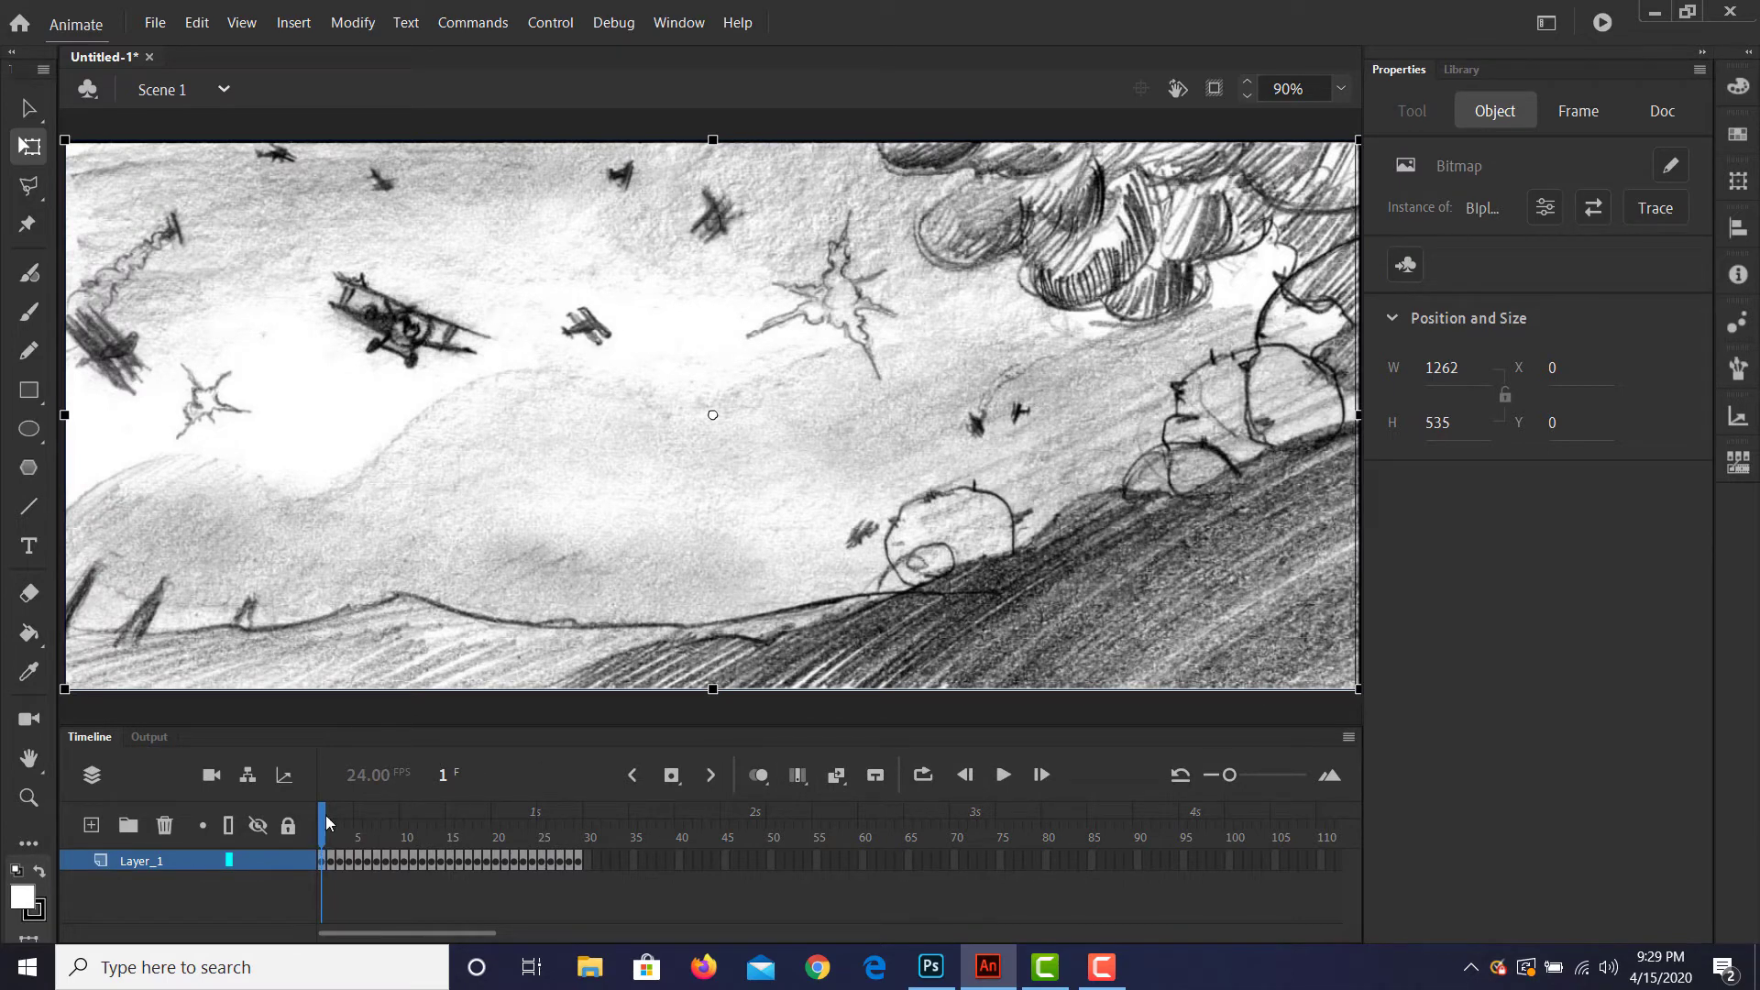
Step: Extend the first panel's exposure from frame 1 through frame 23 by inserting frames
{"action": "mouse_move", "coordinate": [322, 819]}
{"action": "left_mouse_down"}
{"action": "mouse_move", "coordinate": [560, 808]}
{"action": "mouse_move", "coordinate": [427, 787]}
{"action": "mouse_move", "coordinate": [319, 821]}
{"action": "mouse_move", "coordinate": [308, 866]}
{"action": "left_mouse_up"}
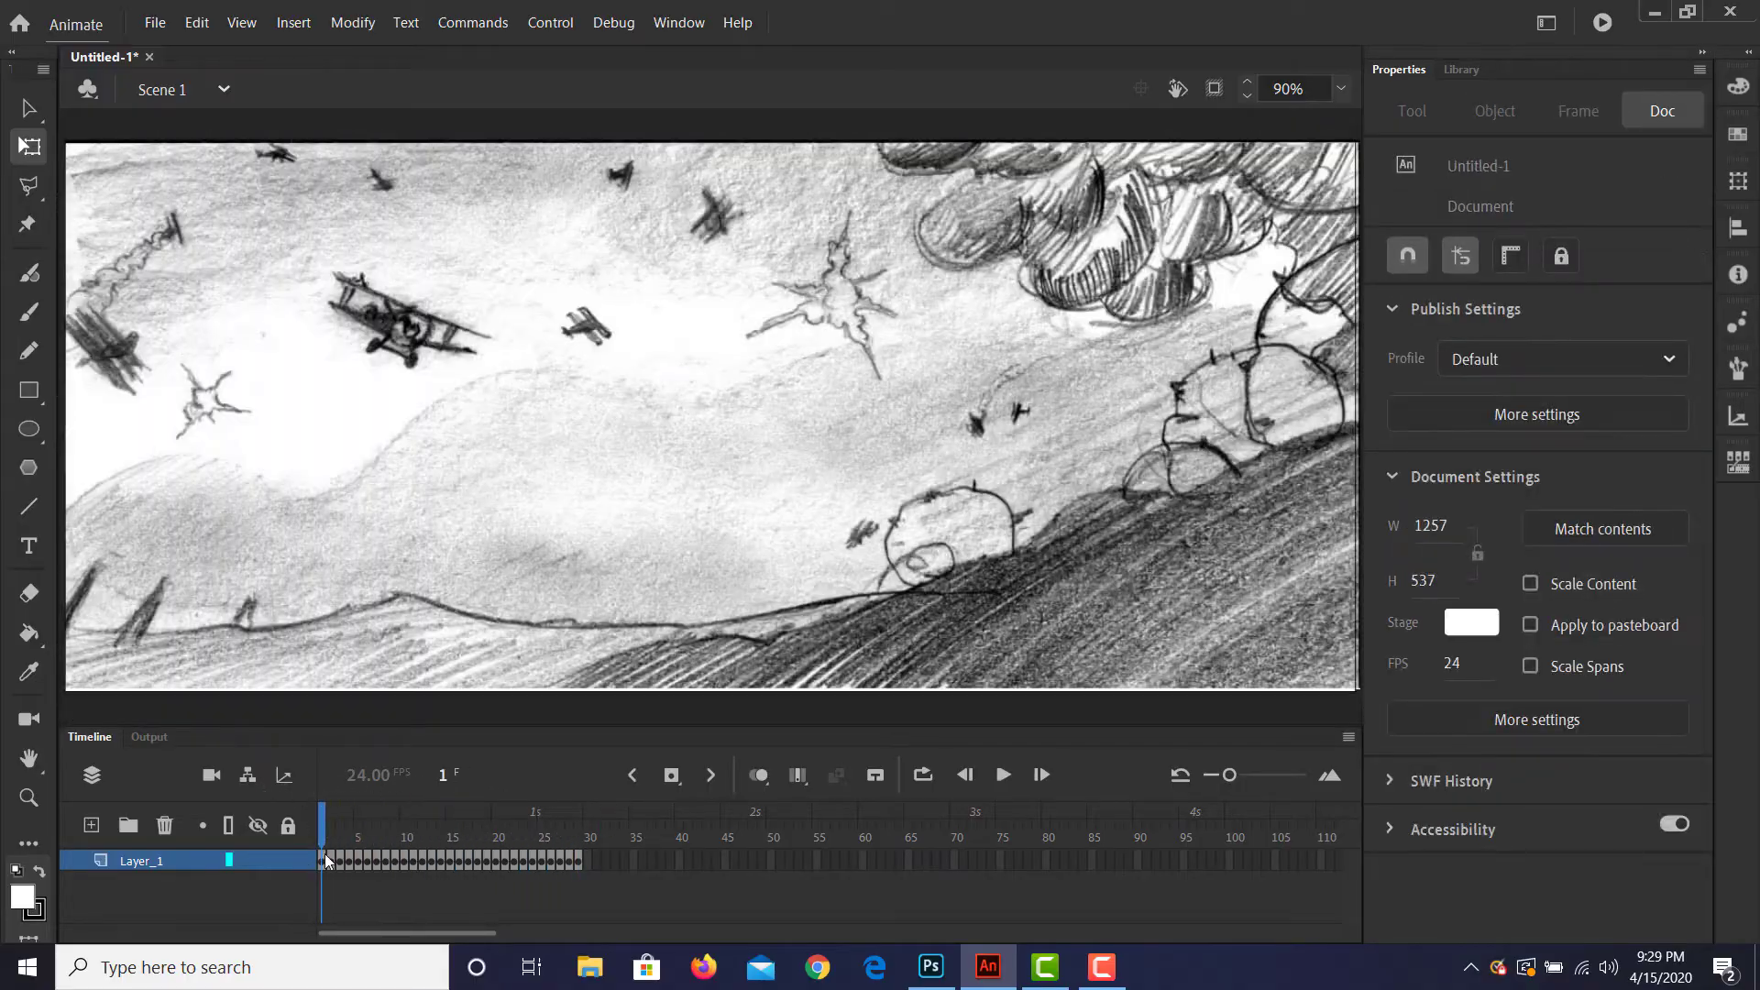
{"action": "left_click", "coordinate": [322, 860]}
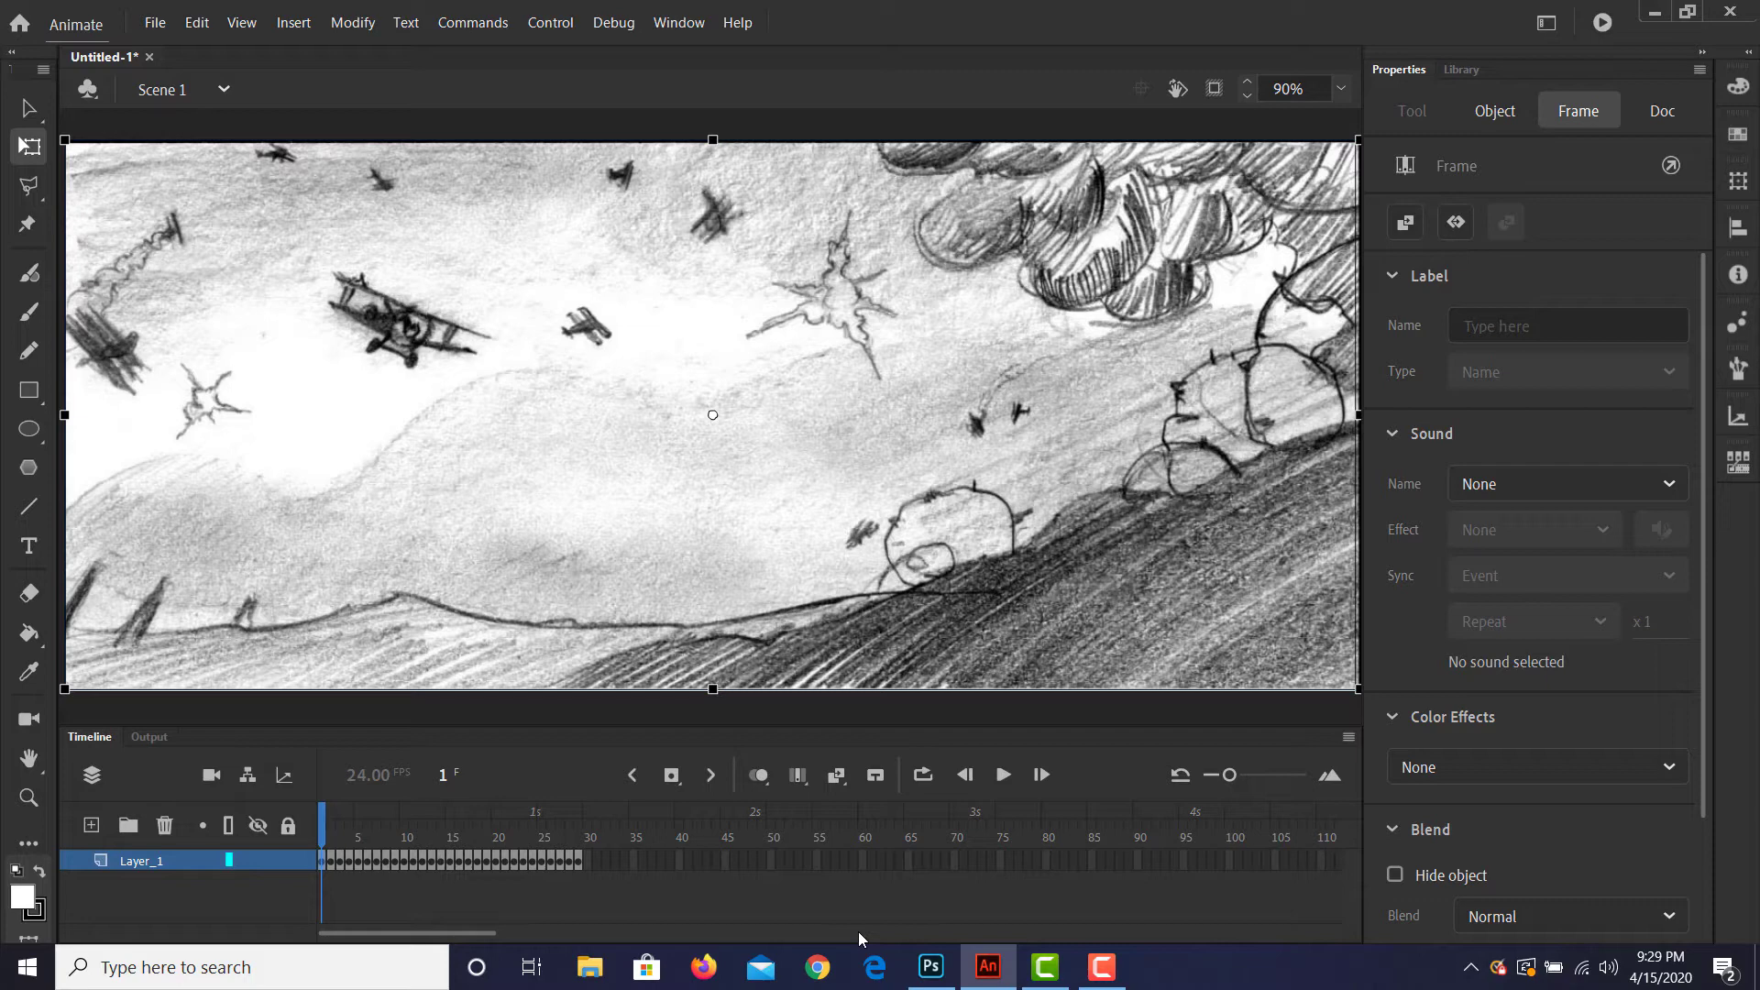
{"action": "key", "text": "F5"}
{"action": "key", "text": "F5"}
{"action": "key", "text": "F5"}
{"action": "key", "text": "F5"}
{"action": "key", "text": "F5"}
{"action": "key", "text": "F5"}
{"action": "key", "text": "F5"}
{"action": "key", "text": "F5"}
{"action": "key", "text": "F5"}
{"action": "key", "text": "F5"}
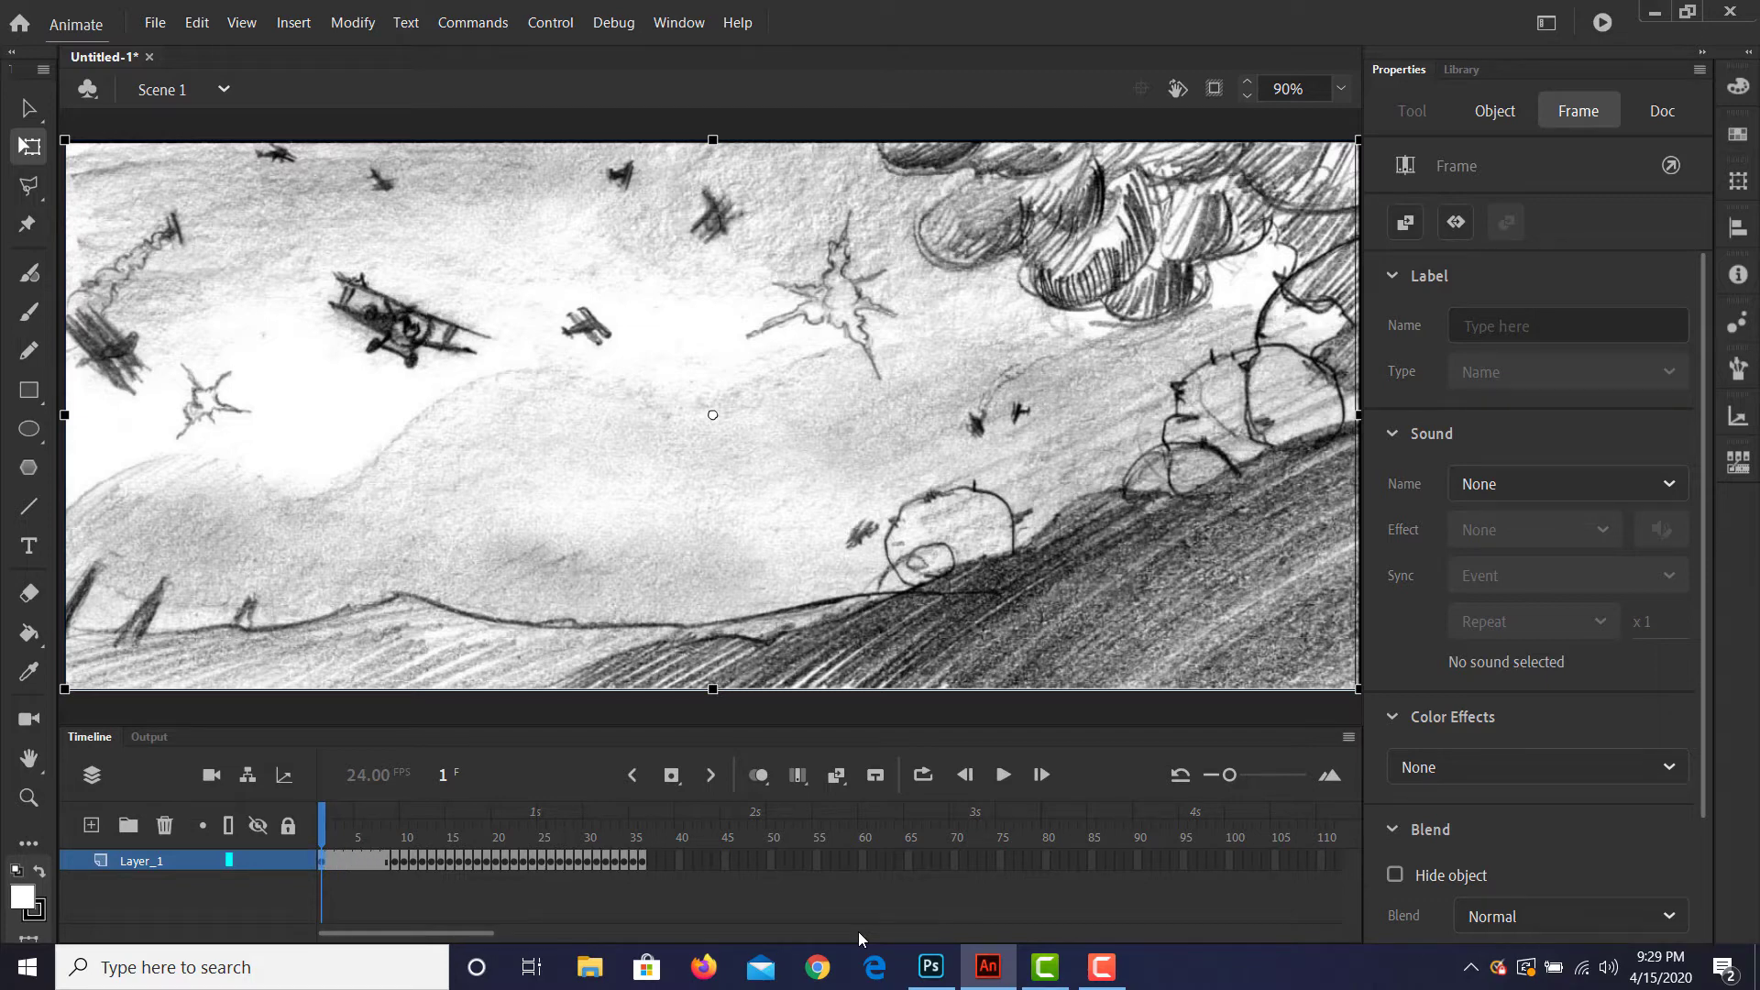
{"action": "key", "text": "F5"}
{"action": "key", "text": "F5"}
{"action": "key", "text": "F5"}
{"action": "key", "text": "F5"}
{"action": "key", "text": "F5"}
{"action": "key", "text": "F5"}
{"action": "key", "text": "F5"}
{"action": "key", "text": "F5"}
{"action": "key", "text": "F5"}
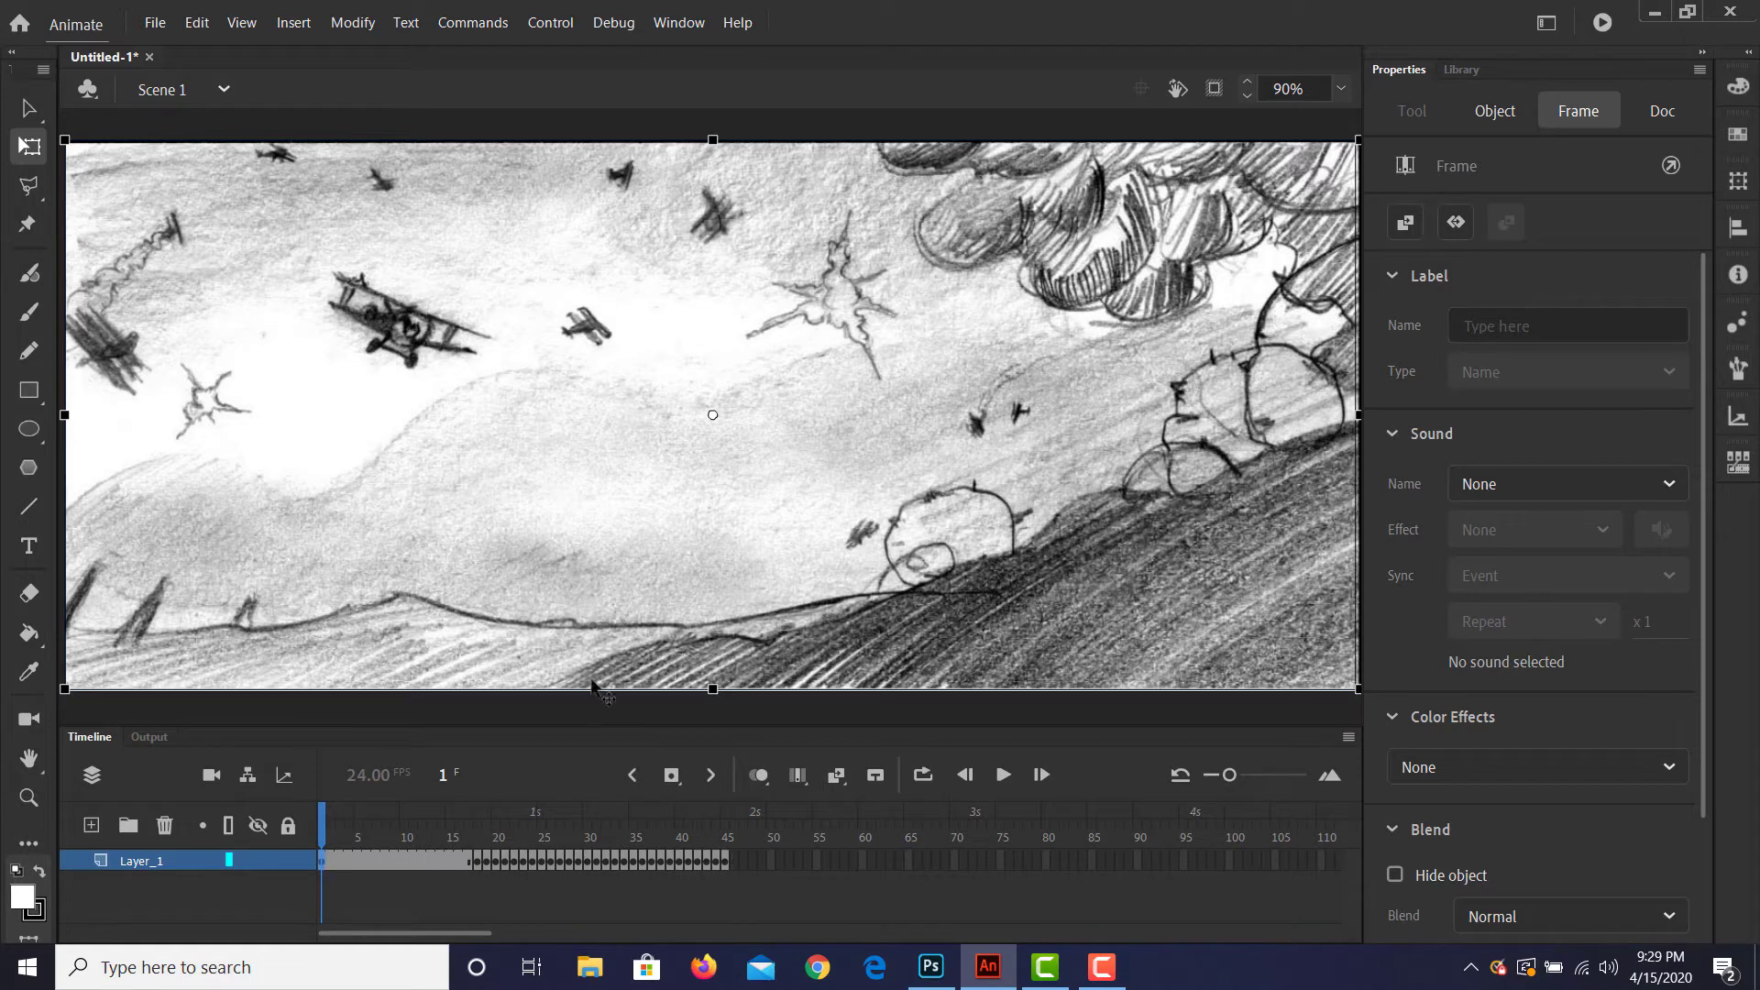
{"action": "key", "text": "F5"}
{"action": "key", "text": "F5"}
{"action": "key", "text": "F5"}
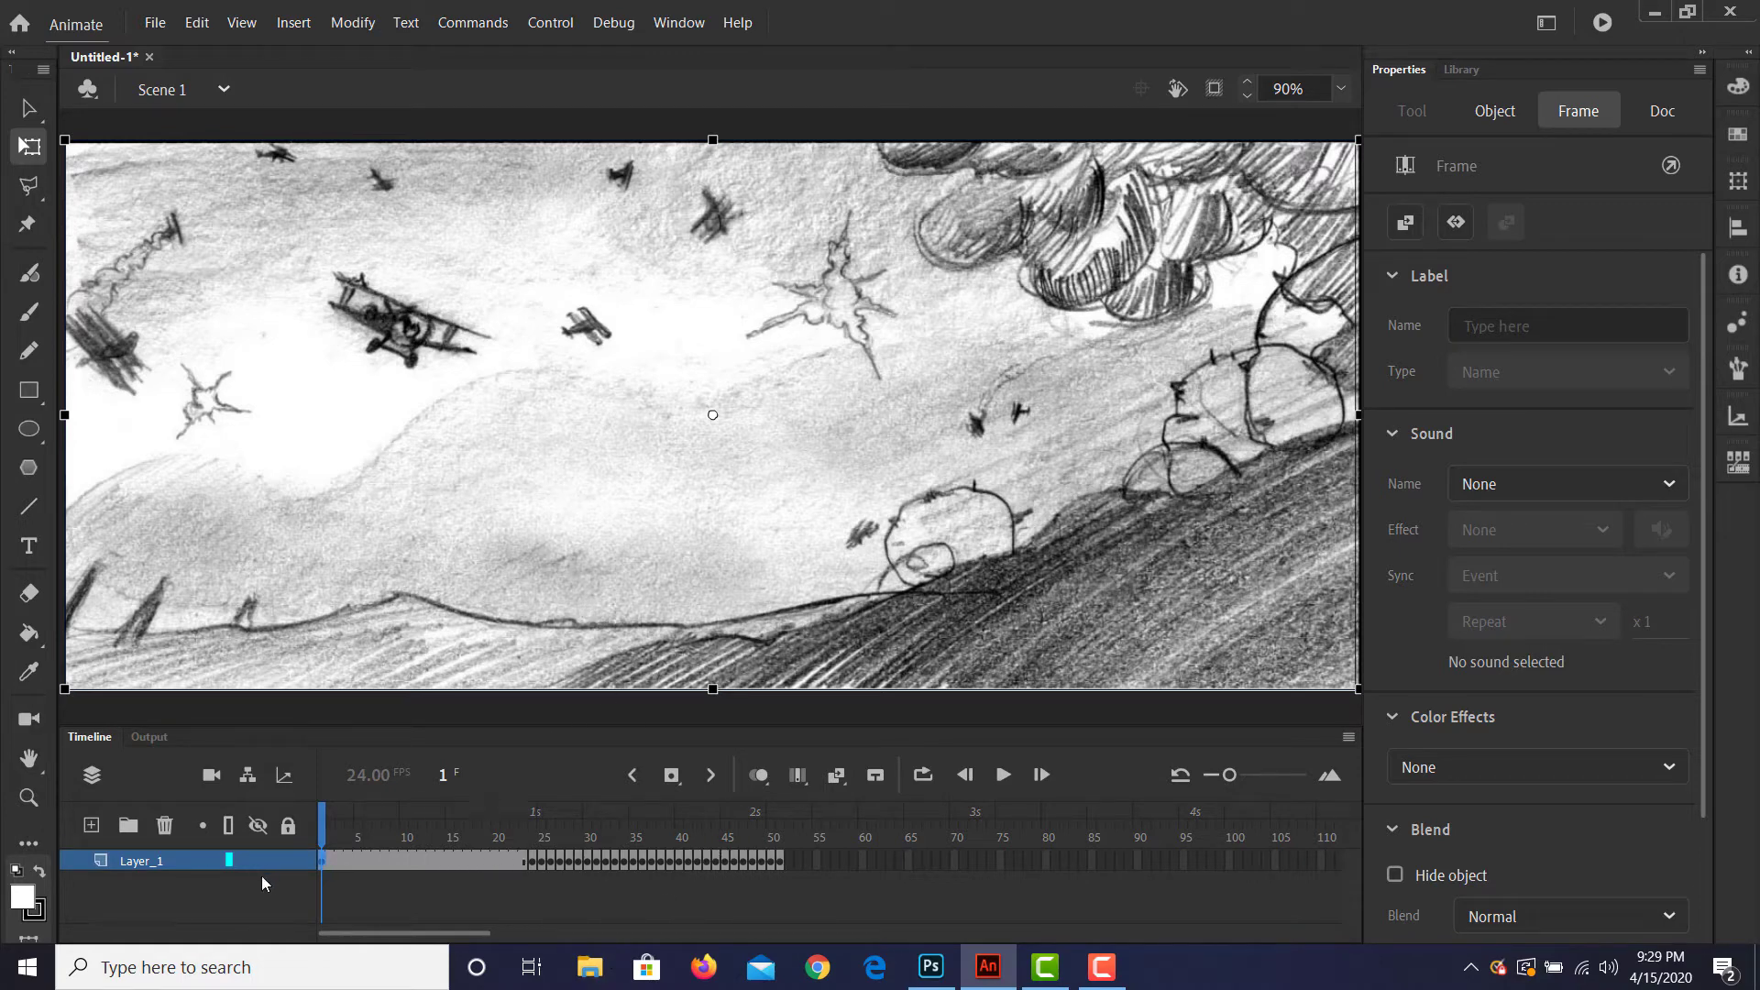
Step: Extend the second panel's exposure from frame 24 through frame 44 by inserting frames
{"action": "left_click", "coordinate": [313, 876]}
{"action": "left_click", "coordinate": [536, 862]}
{"action": "key", "text": "F5"}
{"action": "key", "text": "F5"}
{"action": "key", "text": "F5"}
{"action": "key", "text": "F5"}
{"action": "key", "text": "F5"}
{"action": "key", "text": "F5"}
{"action": "key", "text": "F5"}
{"action": "key", "text": "F5"}
{"action": "key", "text": "F5"}
{"action": "key", "text": "F5"}
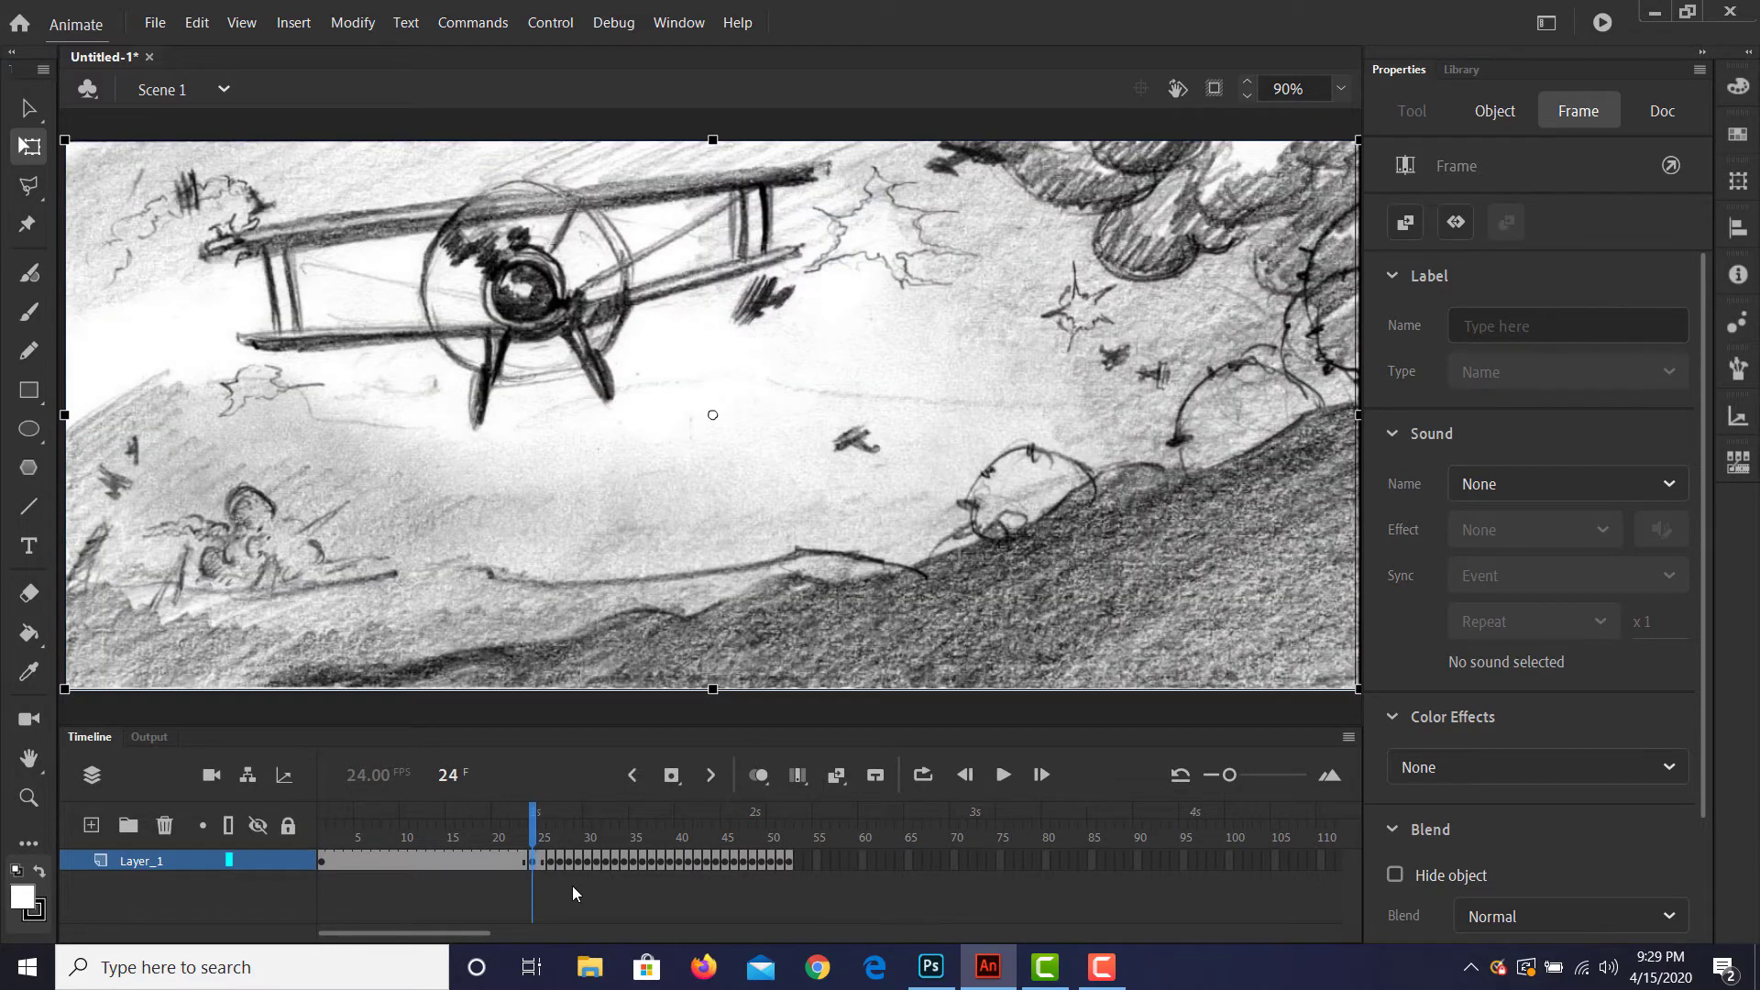
{"action": "key", "text": "F5"}
{"action": "key", "text": "F5"}
{"action": "key", "text": "F5"}
{"action": "key", "text": "F5"}
{"action": "key", "text": "F5"}
{"action": "key", "text": "F5"}
{"action": "key", "text": "F5"}
{"action": "key", "text": "F5"}
{"action": "key", "text": "F5"}
{"action": "key", "text": "F5"}
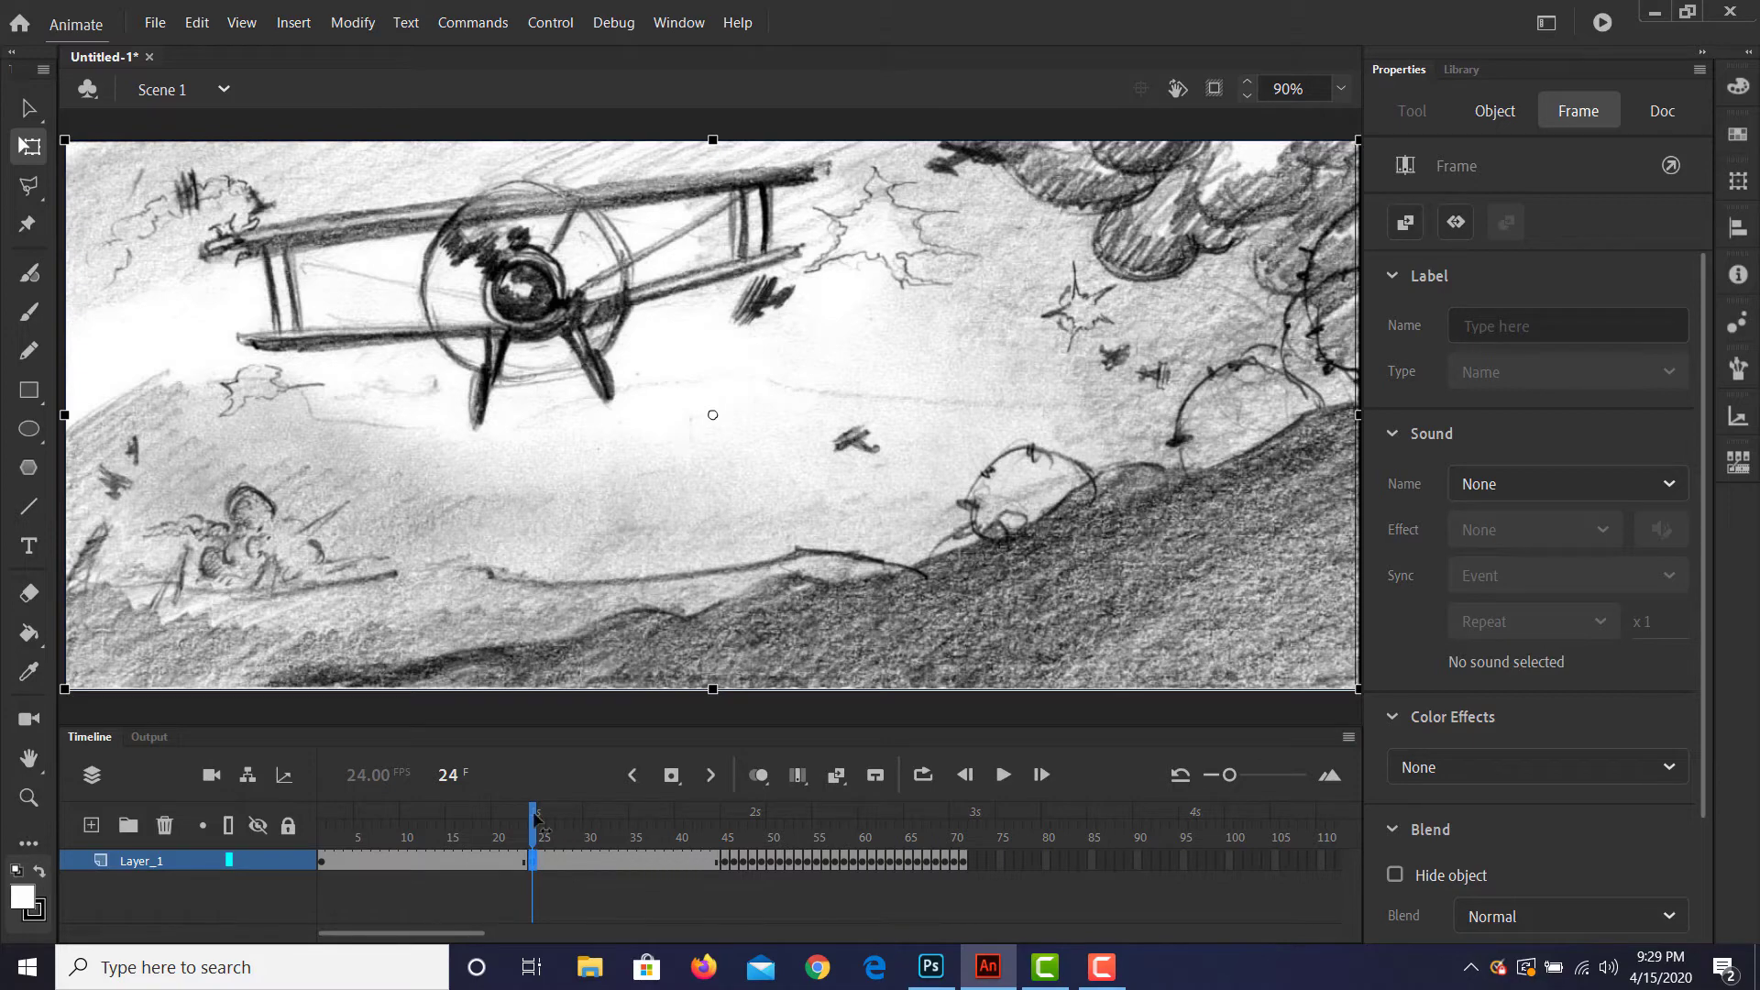
Step: Check the cut between the first two panels, and lengthen the first panel by five frames so it ends at frame 28
{"action": "mouse_move", "coordinate": [535, 825]}
{"action": "left_mouse_down"}
{"action": "mouse_move", "coordinate": [326, 794]}
{"action": "mouse_move", "coordinate": [543, 822]}
{"action": "left_mouse_up"}
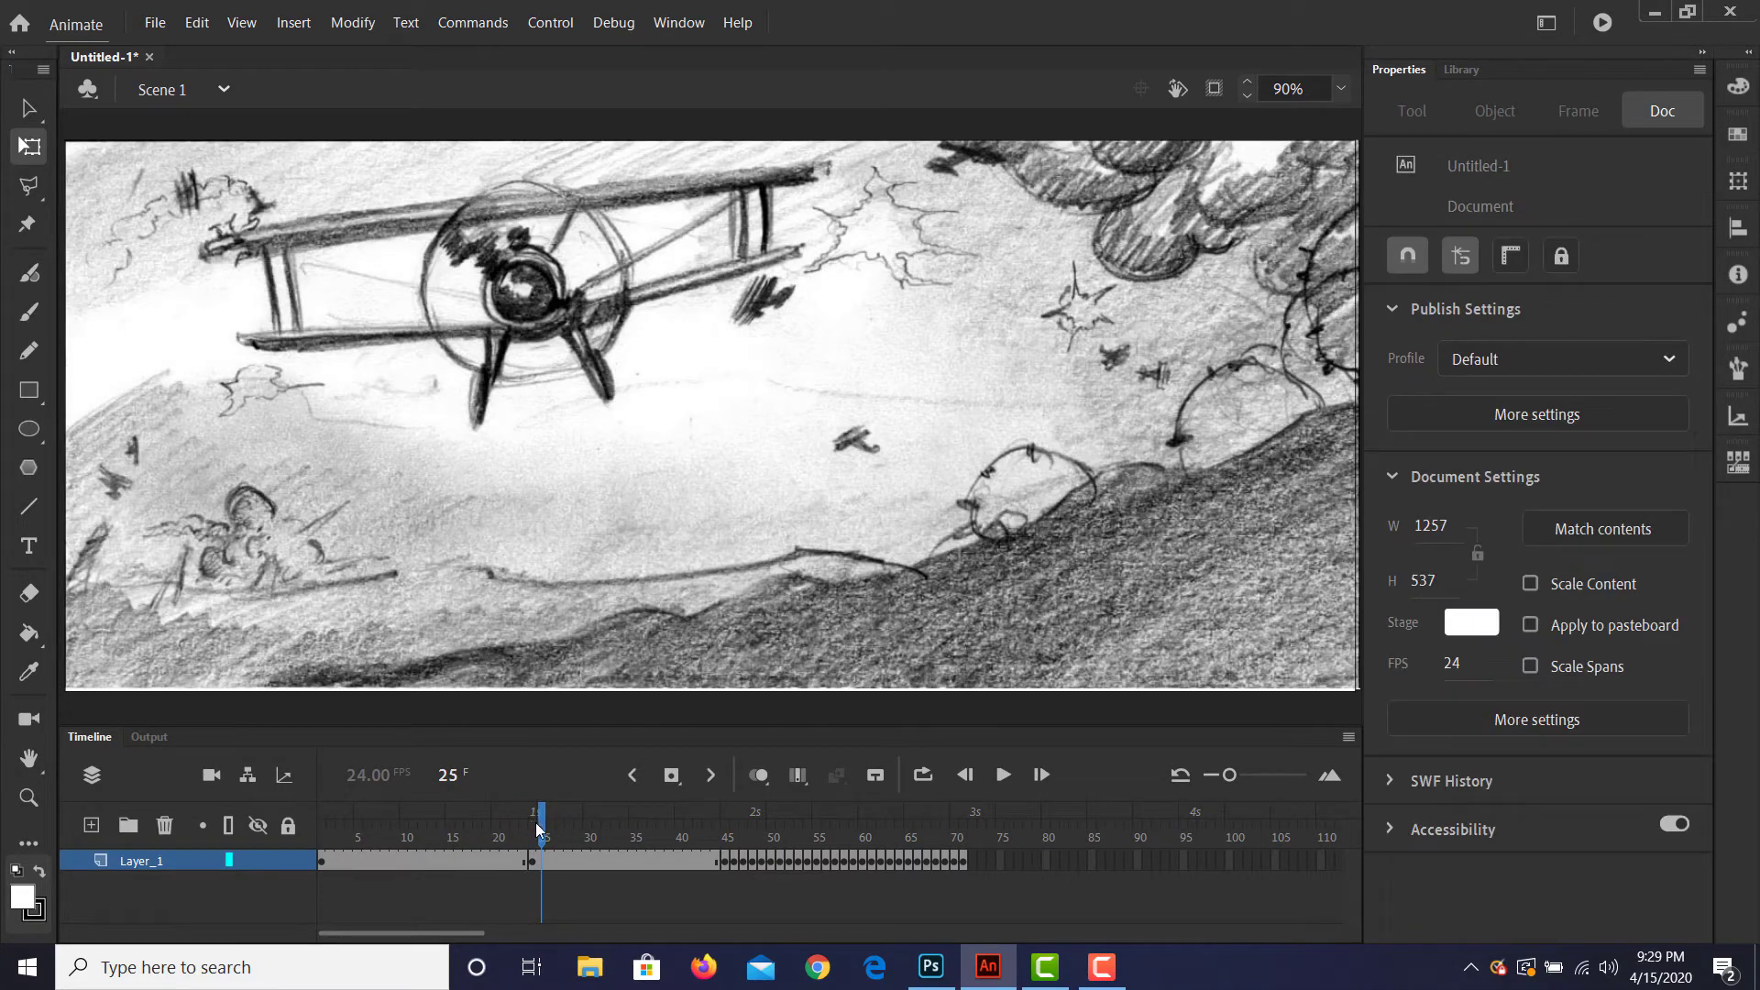
{"action": "mouse_move", "coordinate": [543, 832]}
{"action": "left_mouse_down"}
{"action": "mouse_move", "coordinate": [364, 839]}
{"action": "mouse_move", "coordinate": [536, 809]}
{"action": "left_mouse_up"}
{"action": "left_click_drag", "start_coordinate": [519, 827], "coordinate": [502, 822]}
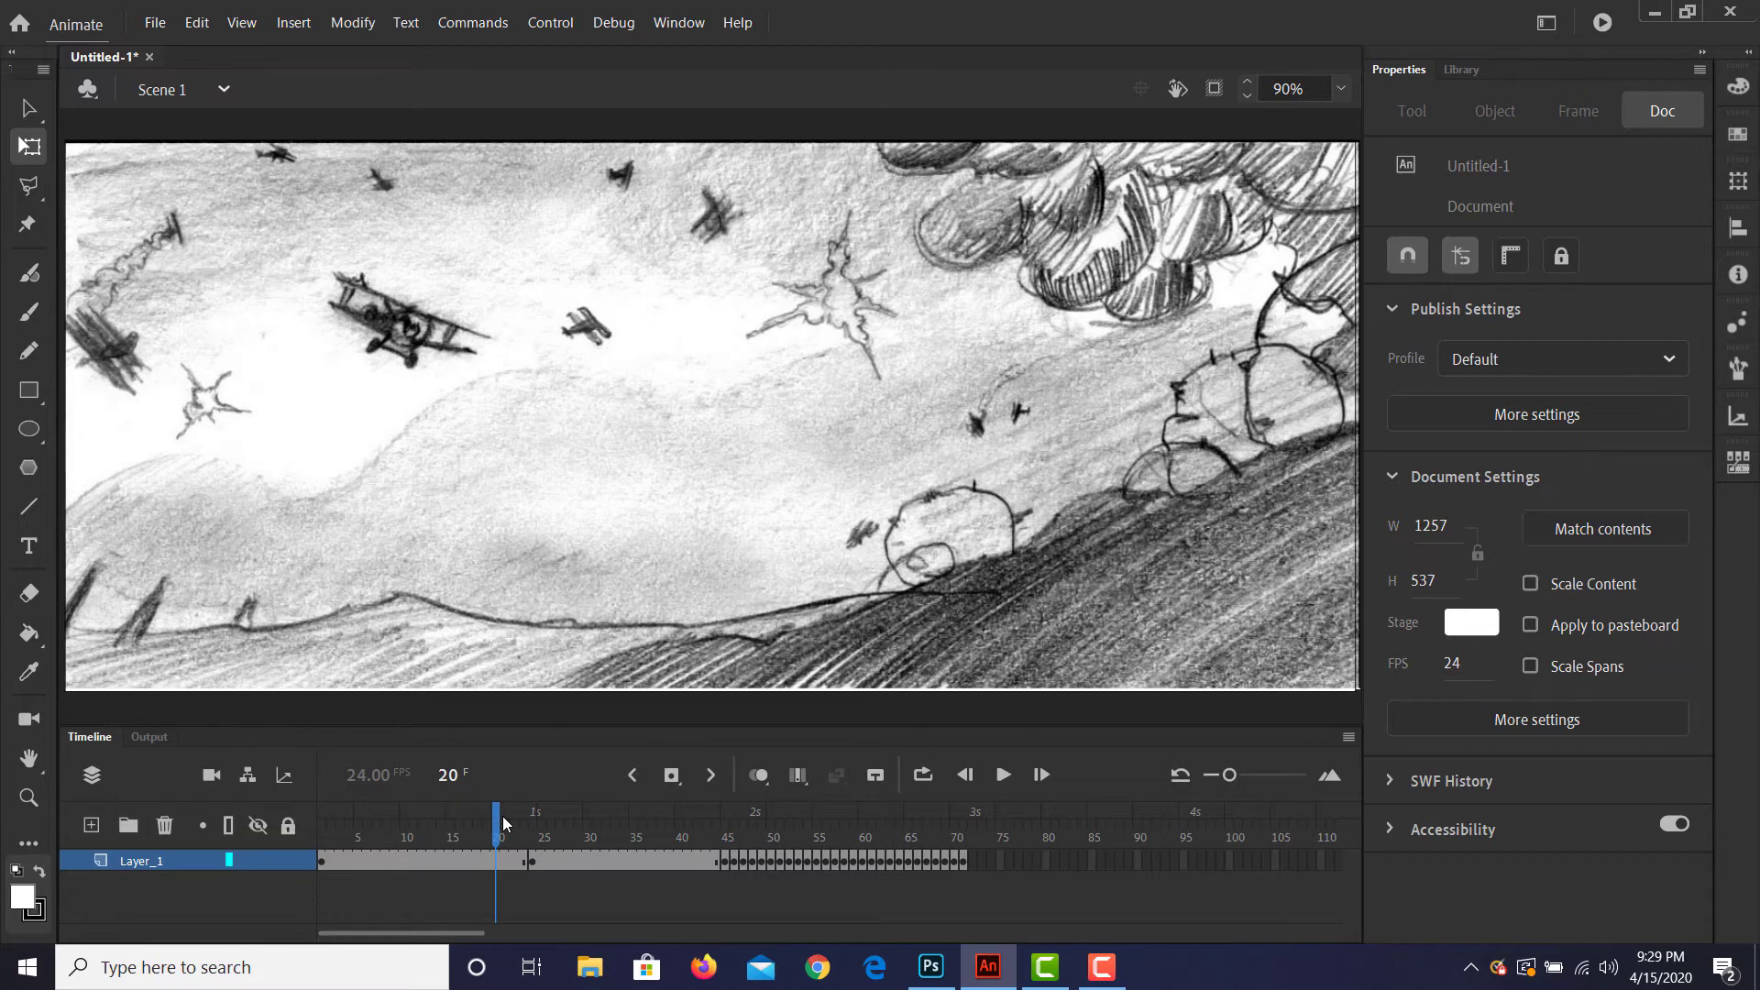
{"action": "key", "text": "F5"}
{"action": "key", "text": "F5"}
{"action": "key", "text": "F5"}
{"action": "key", "text": "F5"}
{"action": "key", "text": "F5"}
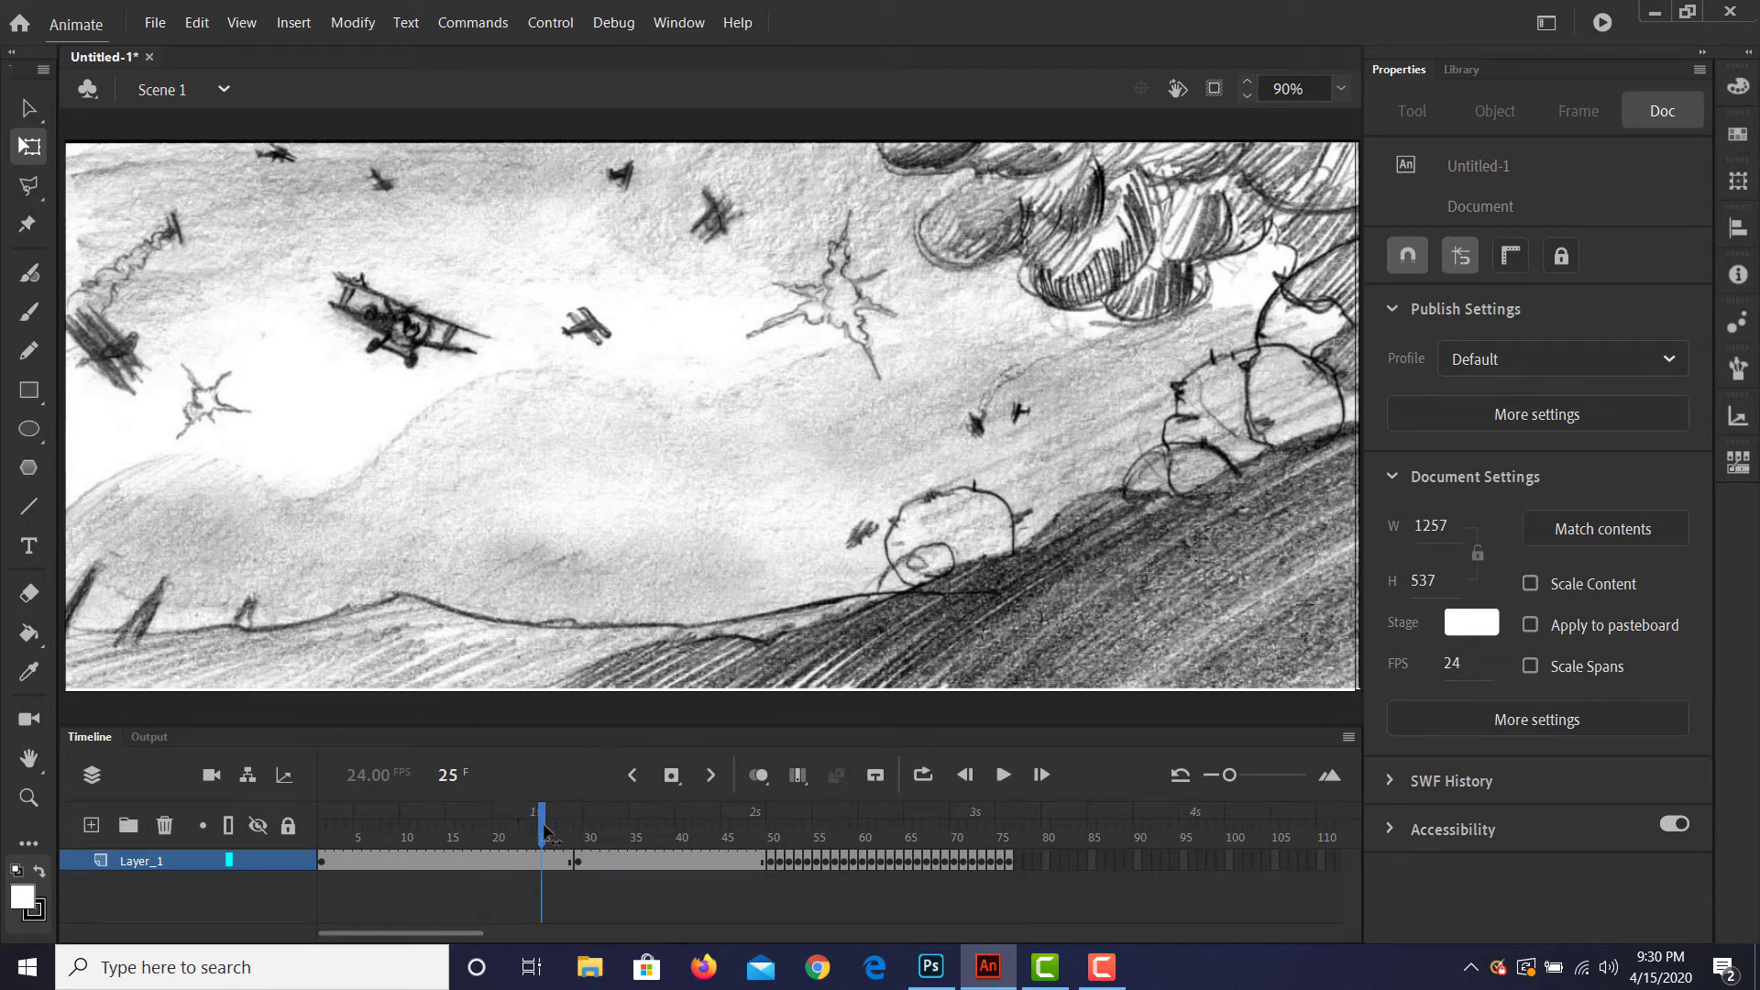
Step: Extend the third panel, the close view of the biplane's nose, from frame 50 through frame 72
{"action": "mouse_move", "coordinate": [546, 832]}
{"action": "left_mouse_down"}
{"action": "mouse_move", "coordinate": [633, 864]}
{"action": "mouse_move", "coordinate": [766, 874]}
{"action": "mouse_move", "coordinate": [672, 875]}
{"action": "mouse_move", "coordinate": [768, 897]}
{"action": "left_mouse_up"}
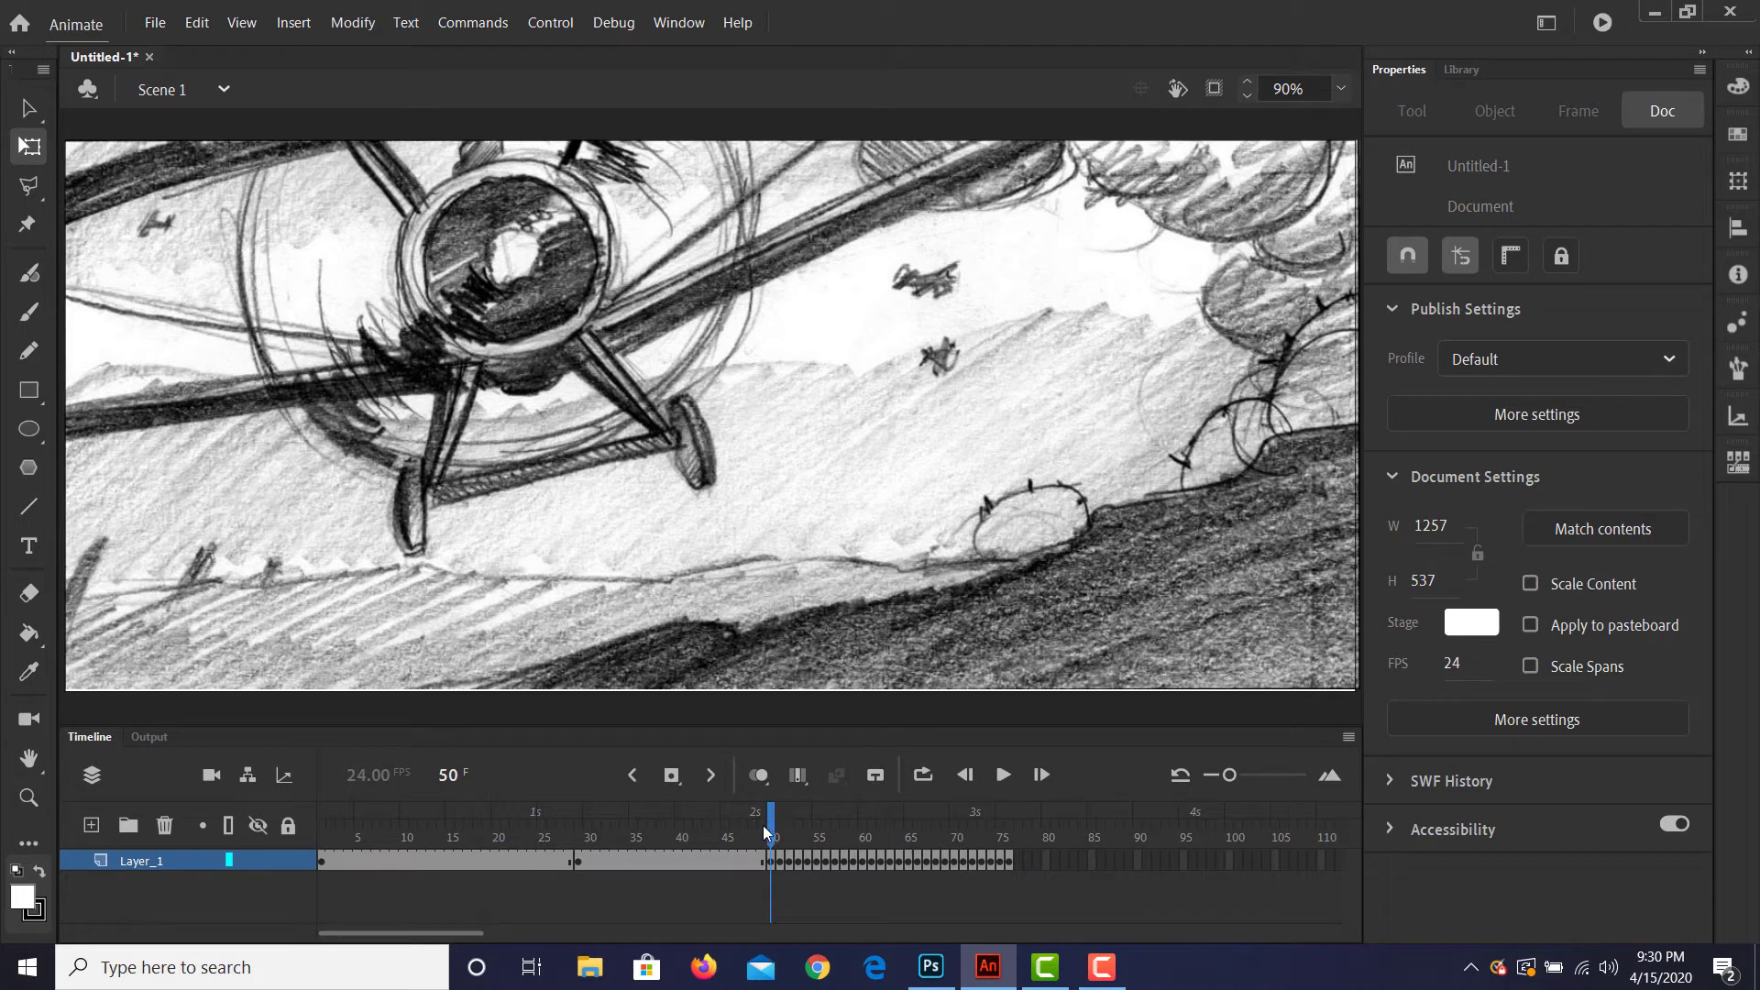
{"action": "key", "text": "F5"}
{"action": "key", "text": "F5"}
{"action": "key", "text": "F5"}
{"action": "key", "text": "F5"}
{"action": "key", "text": "F5"}
{"action": "key", "text": "F5"}
{"action": "key", "text": "F5"}
{"action": "key", "text": "F5"}
{"action": "key", "text": "F5"}
{"action": "key", "text": "F5"}
{"action": "key", "text": "F5"}
{"action": "key", "text": "F5"}
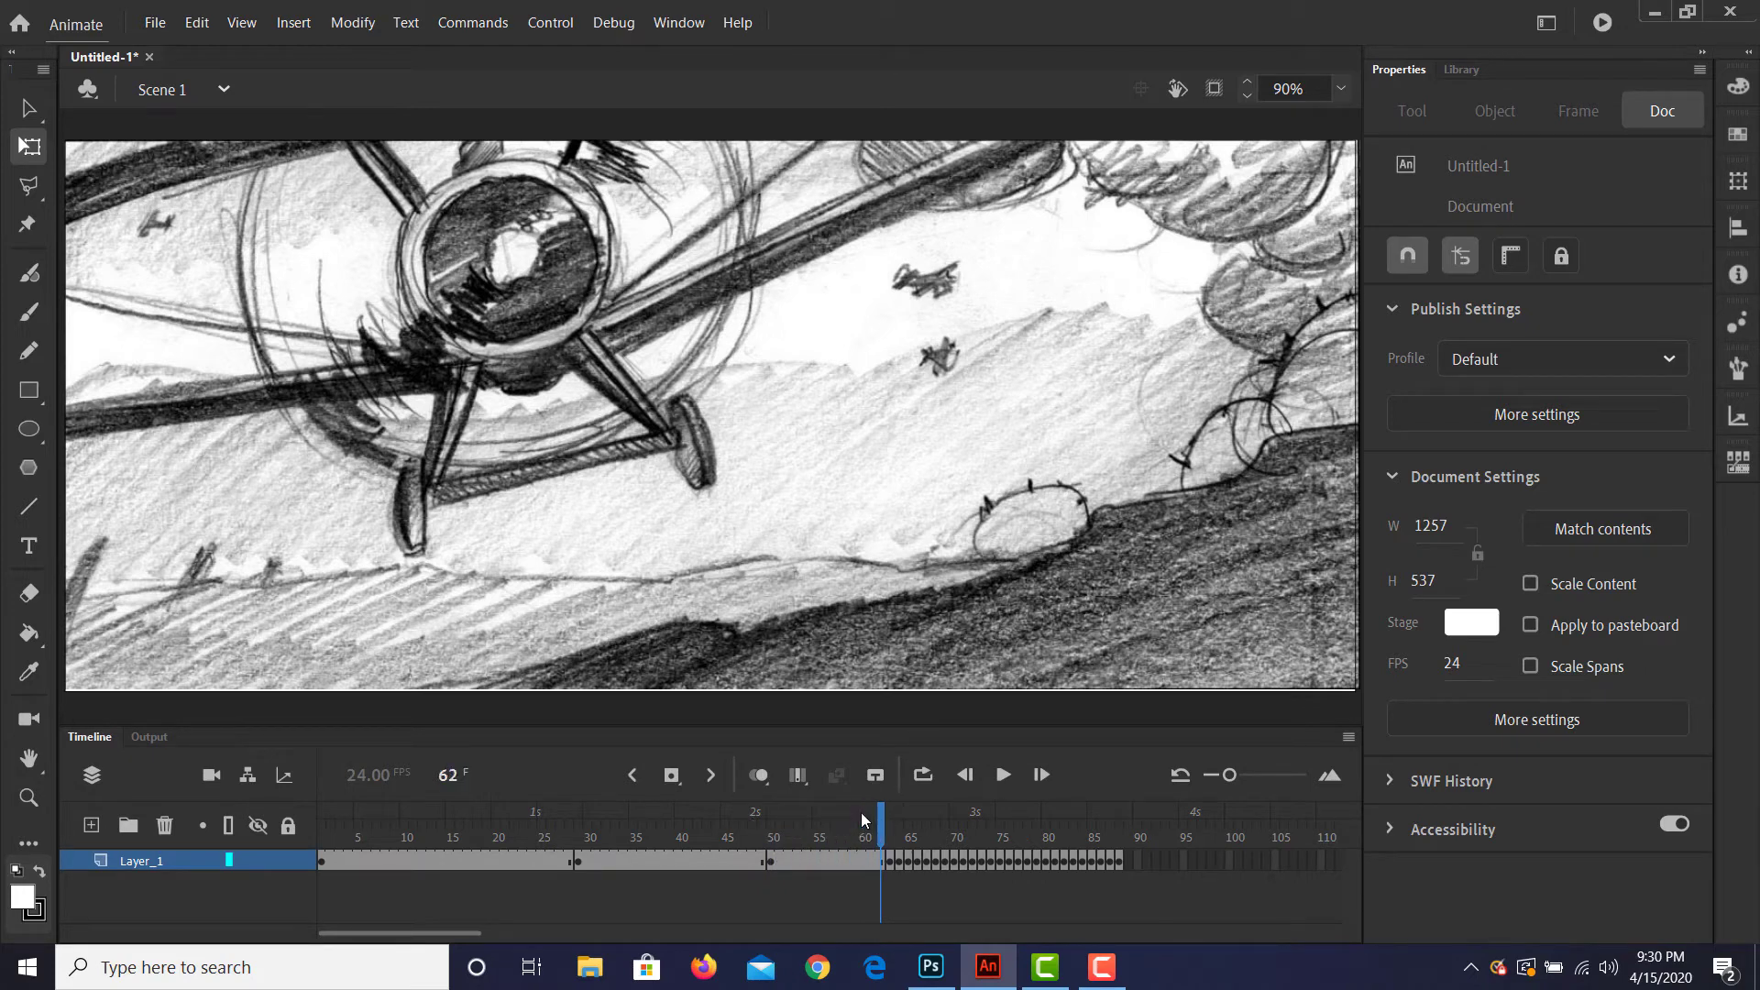
{"action": "key", "text": "F5"}
{"action": "key", "text": "F5"}
{"action": "key", "text": "F5"}
{"action": "key", "text": "F5"}
{"action": "key", "text": "F5"}
{"action": "key", "text": "F5"}
{"action": "key", "text": "F5"}
{"action": "key", "text": "F5"}
{"action": "key", "text": "F5"}
{"action": "key", "text": "F5"}
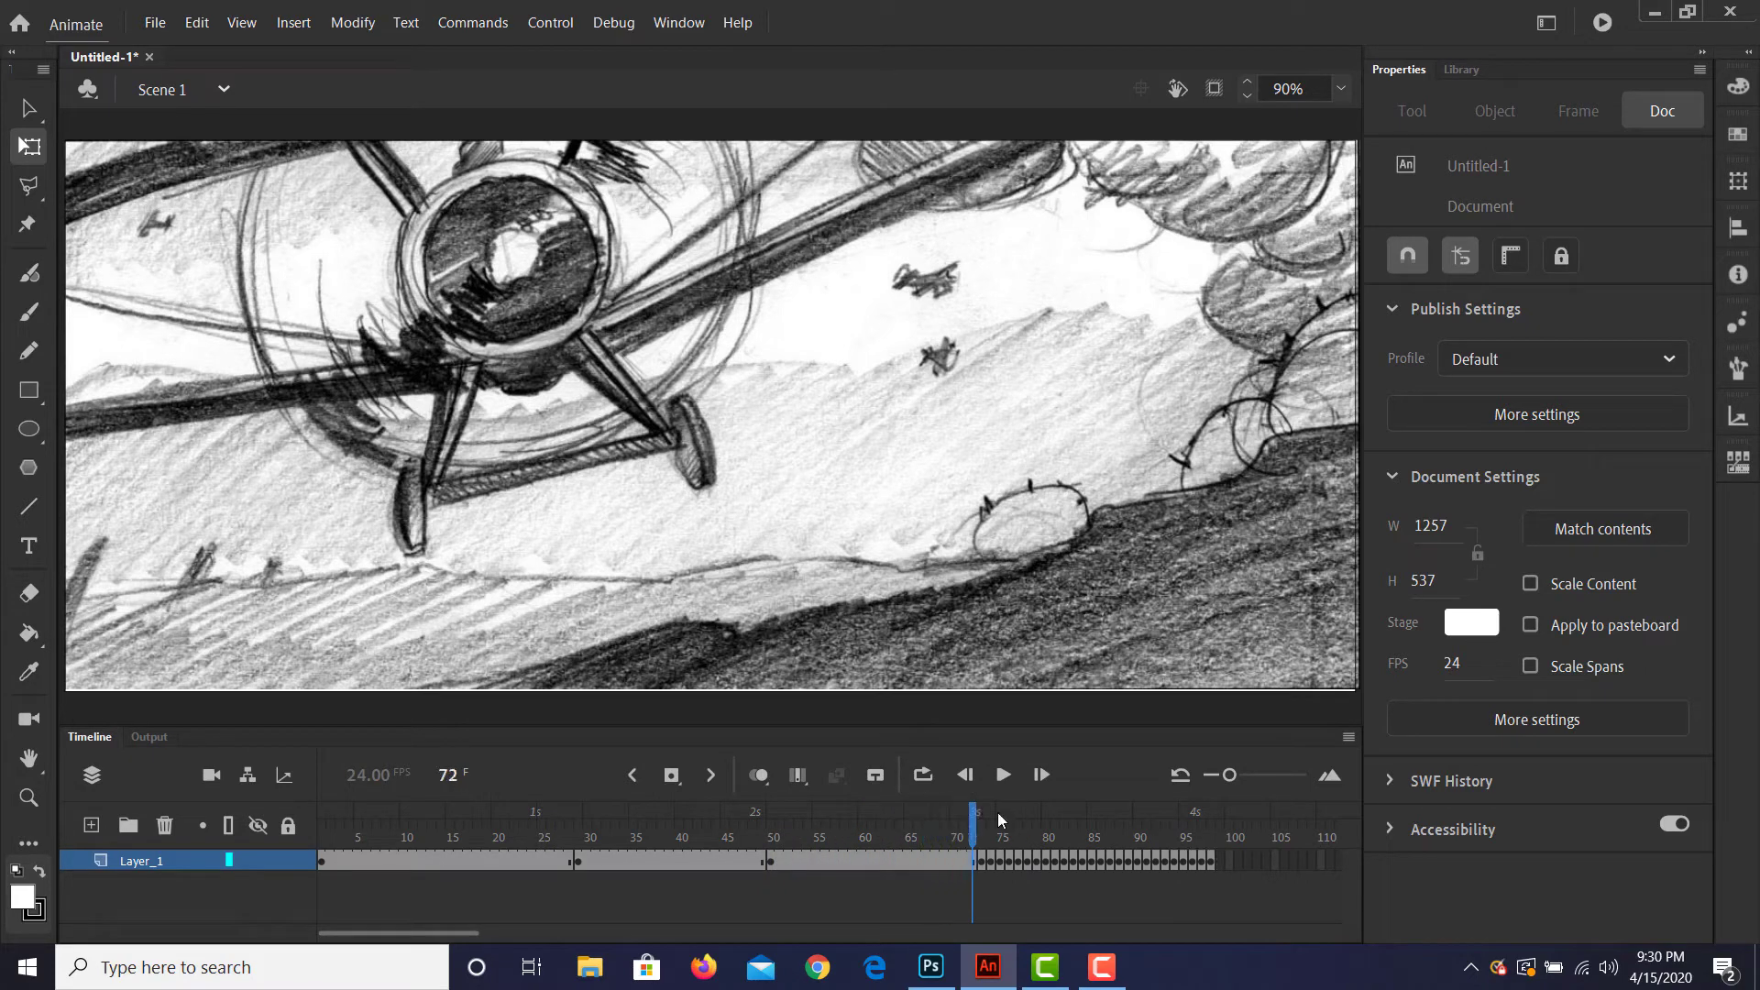
Step: Extend the fourth panel, where the landing gear hits the ground, from frame 73 through frame 81
{"action": "left_click_drag", "start_coordinate": [978, 830], "coordinate": [977, 878]}
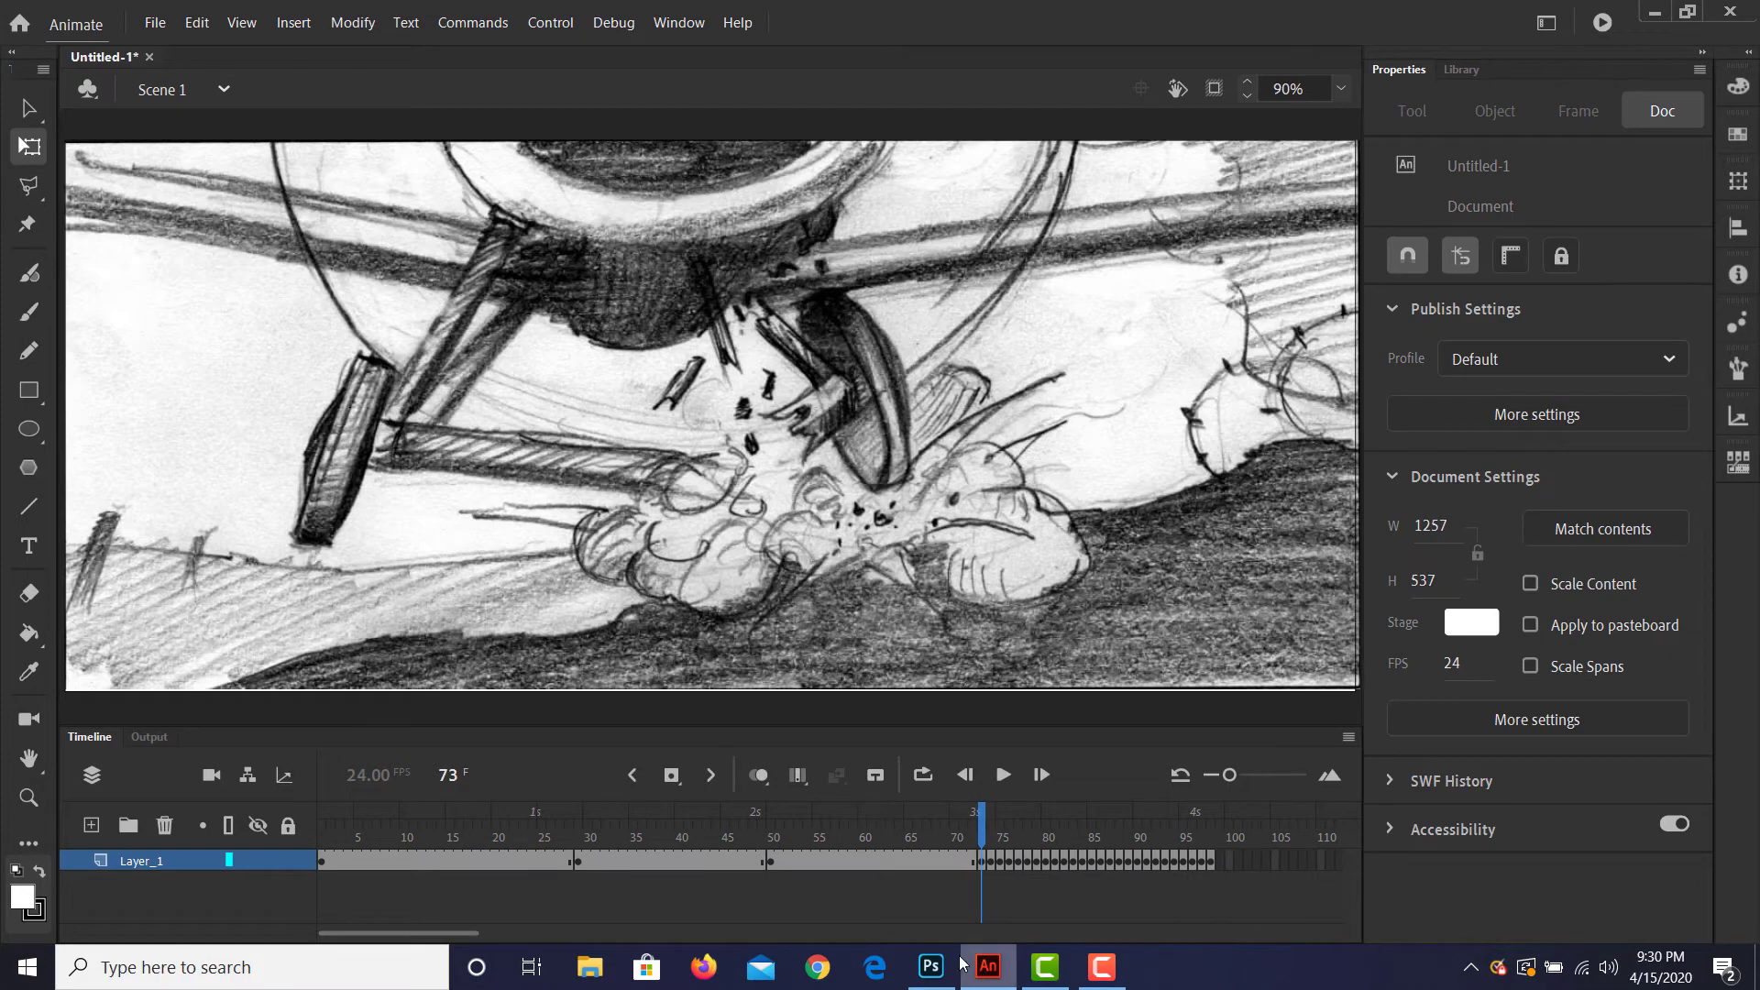
{"action": "key", "text": "F5"}
{"action": "key", "text": "F5"}
{"action": "key", "text": "F5"}
{"action": "key", "text": "F5"}
{"action": "key", "text": "F5"}
{"action": "key", "text": "F5"}
{"action": "key", "text": "F5"}
{"action": "key", "text": "F5"}
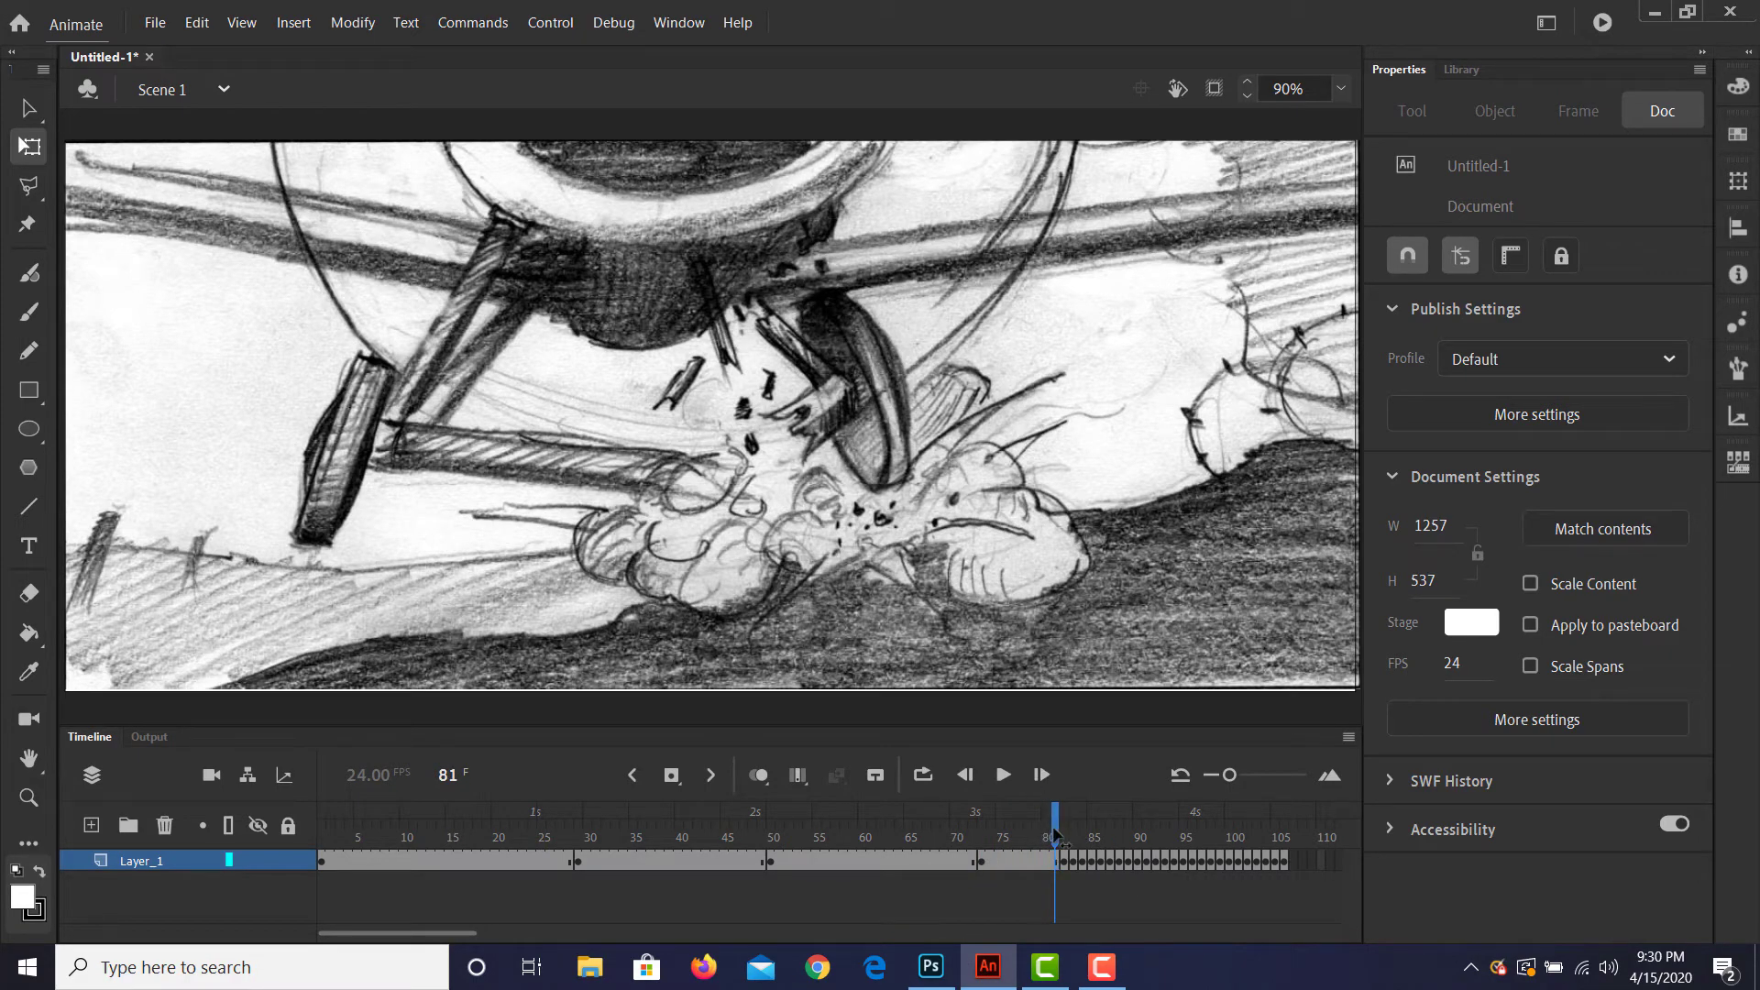
Step: Extend the fifth panel, with the broken-off wheel and dust cloud, from frame 82 through frame 93
{"action": "mouse_move", "coordinate": [1055, 835]}
{"action": "left_mouse_down"}
{"action": "mouse_move", "coordinate": [954, 831]}
{"action": "mouse_move", "coordinate": [1063, 830]}
{"action": "left_mouse_up"}
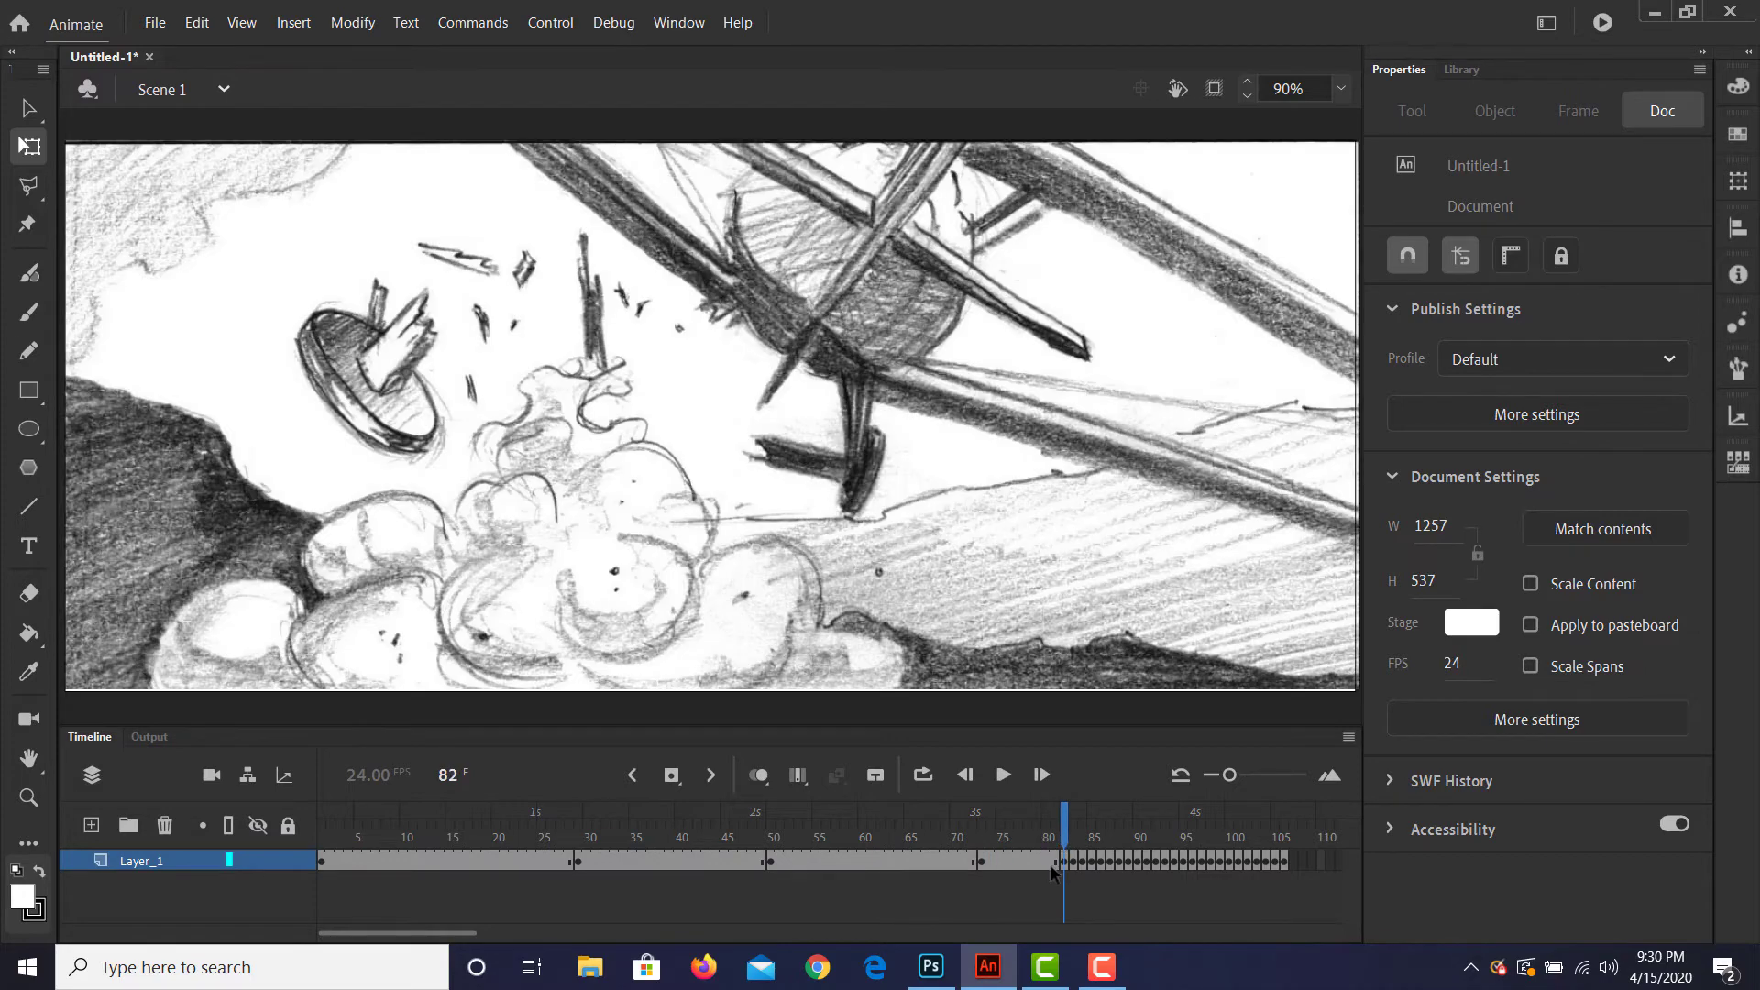
{"action": "key", "text": "F5"}
{"action": "key", "text": "F5"}
{"action": "key", "text": "F5"}
{"action": "key", "text": "F5"}
{"action": "key", "text": "F5"}
{"action": "key", "text": "F5"}
{"action": "key", "text": "F5"}
{"action": "key", "text": "F5"}
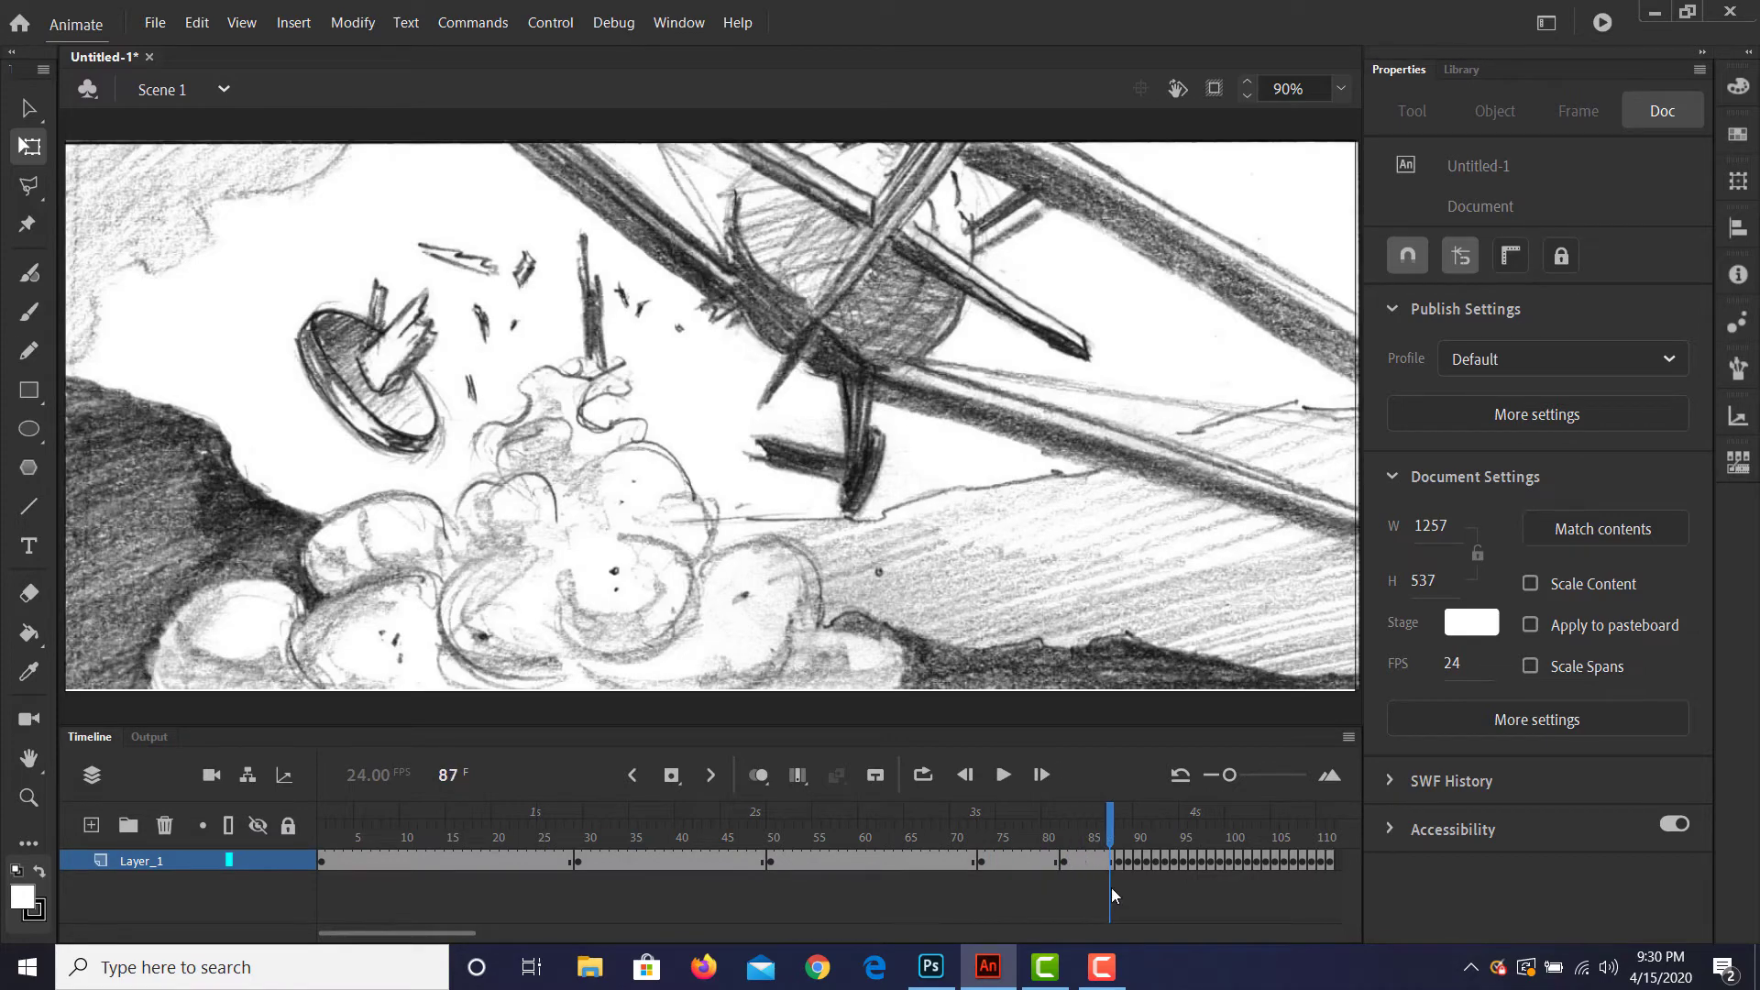
{"action": "key", "text": "F5"}
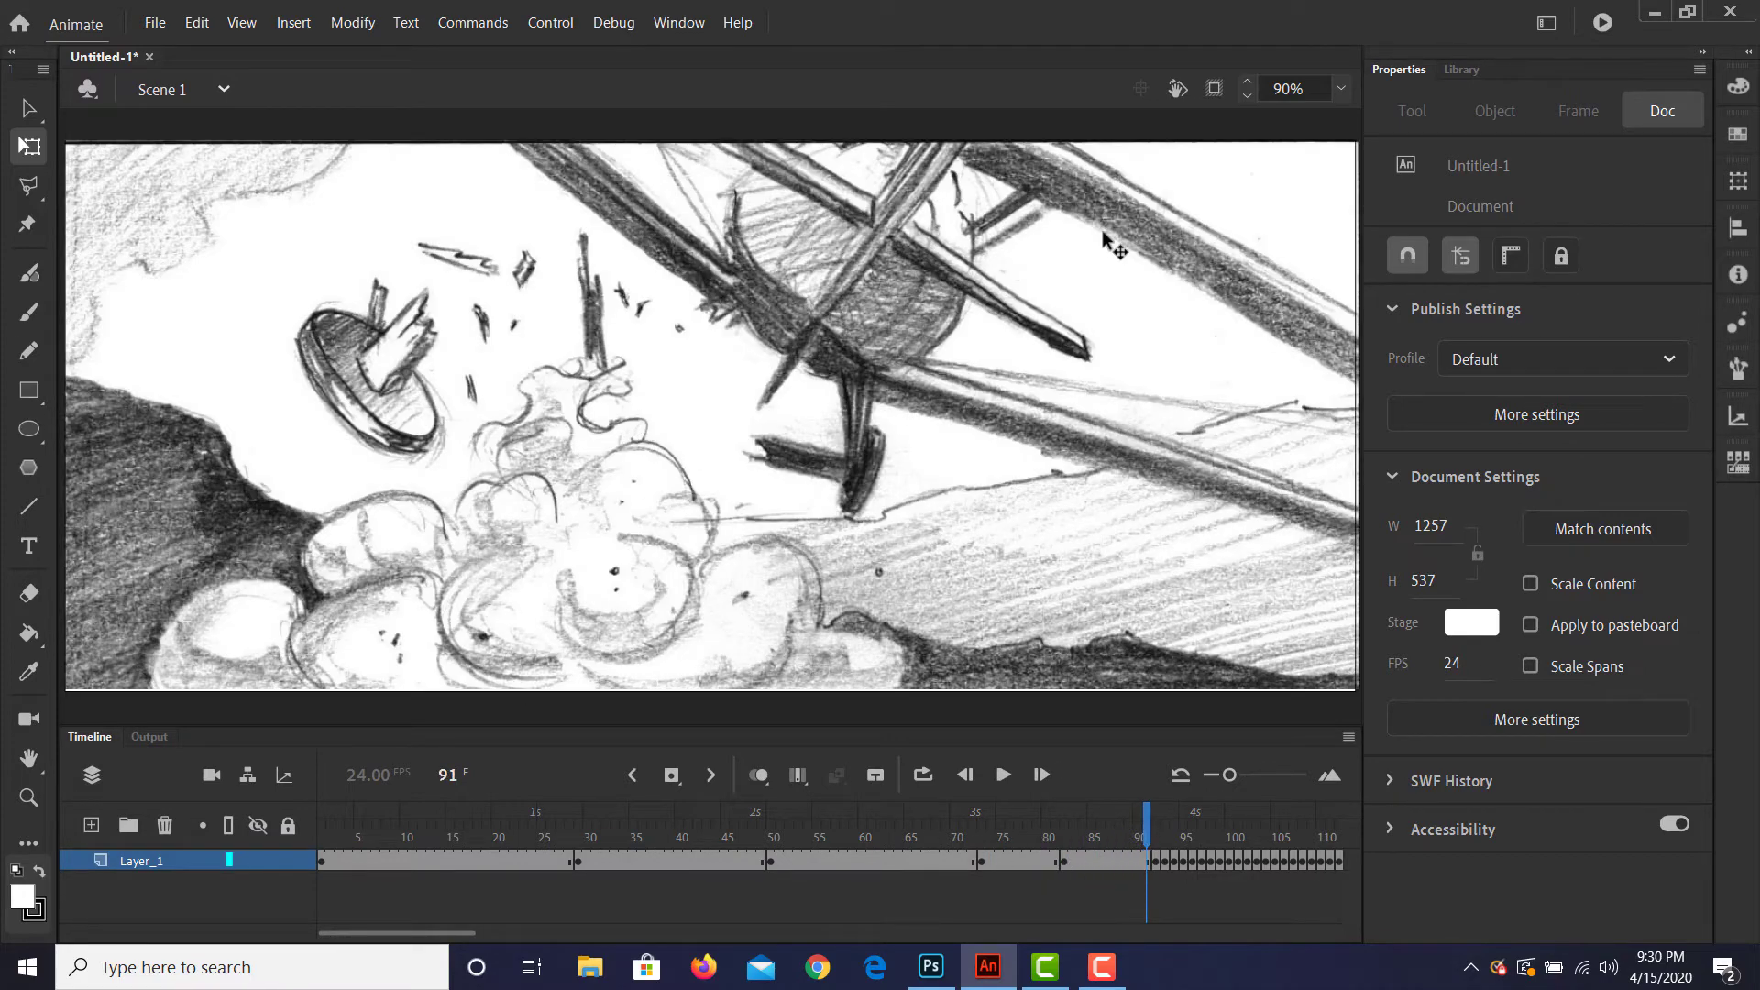
{"action": "key", "text": "F5"}
{"action": "key", "text": "F5"}
Step: Extend the sixth panel, the pilot's close-up, from frame 94 through frame 116
{"action": "mouse_move", "coordinate": [1169, 850]}
{"action": "left_mouse_down"}
{"action": "mouse_move", "coordinate": [633, 853]}
{"action": "mouse_move", "coordinate": [708, 885]}
{"action": "mouse_move", "coordinate": [965, 928]}
{"action": "mouse_move", "coordinate": [1172, 937]}
{"action": "left_mouse_up"}
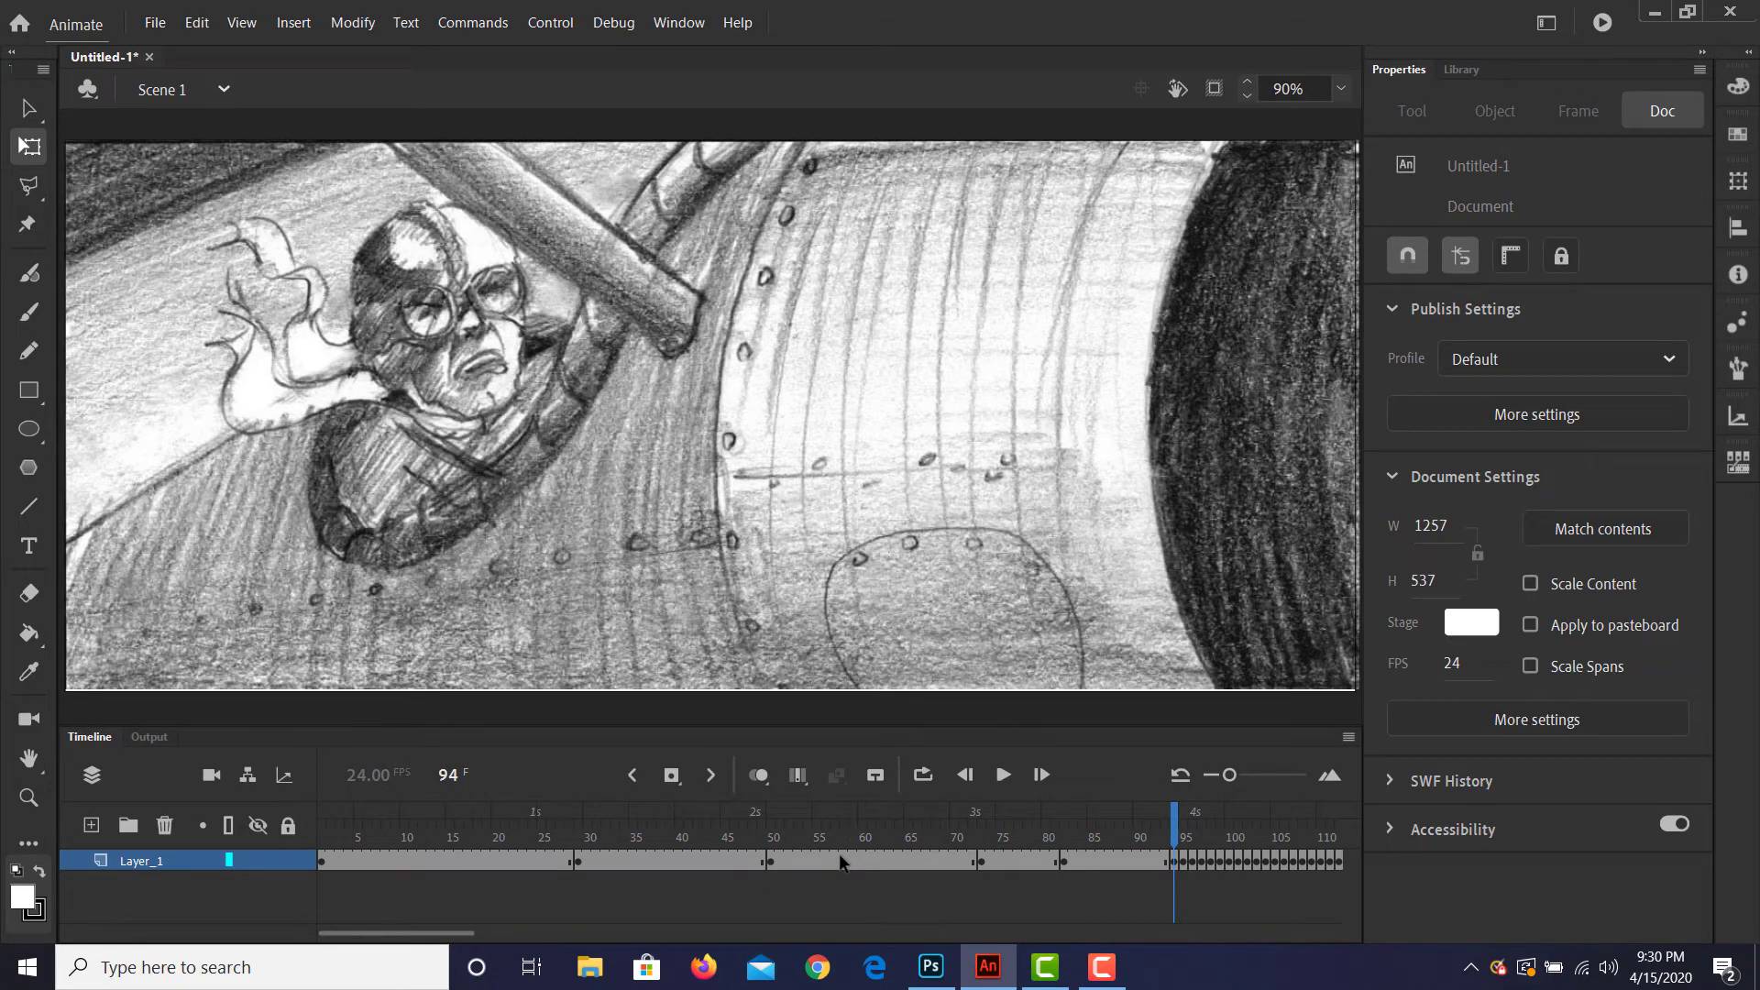
{"action": "key", "text": "F5"}
{"action": "key", "text": "F5"}
{"action": "key", "text": "F5"}
{"action": "key", "text": "F5"}
{"action": "key", "text": "F5"}
{"action": "key", "text": "F5"}
{"action": "key", "text": "F5"}
{"action": "key", "text": "F5"}
{"action": "key", "text": "F5"}
{"action": "key", "text": "F5"}
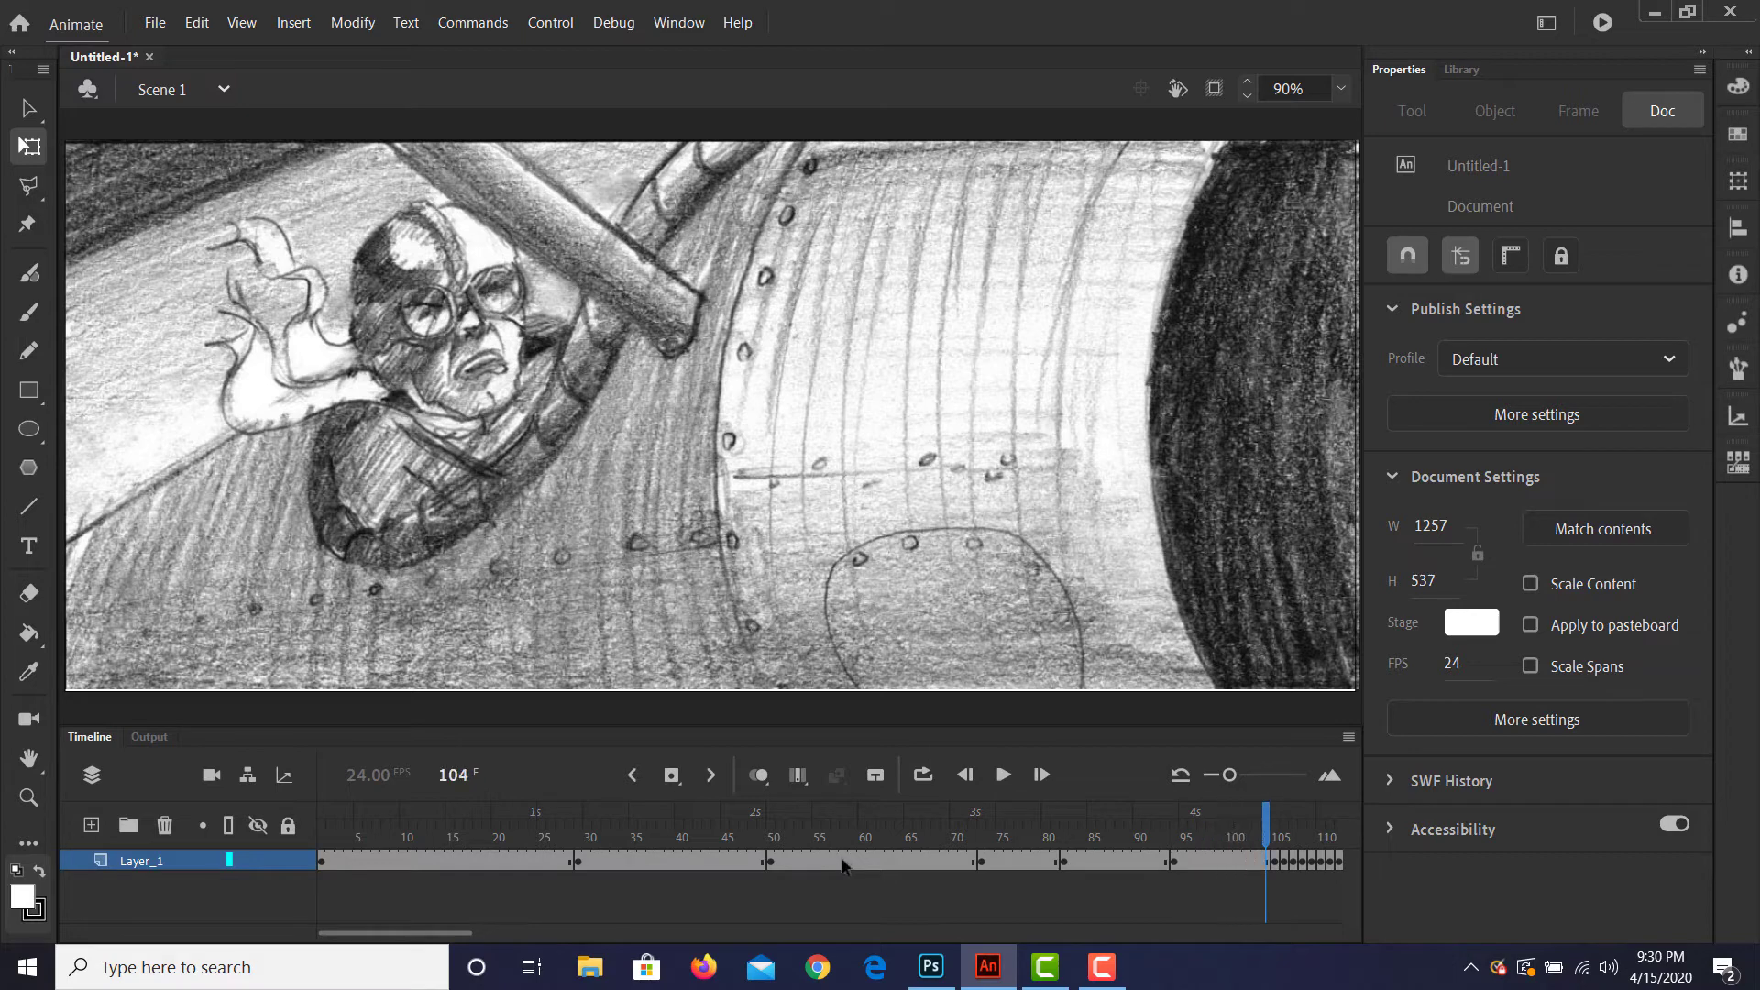
{"action": "key", "text": "F5"}
{"action": "left_click_drag", "start_coordinate": [419, 935], "coordinate": [484, 942]}
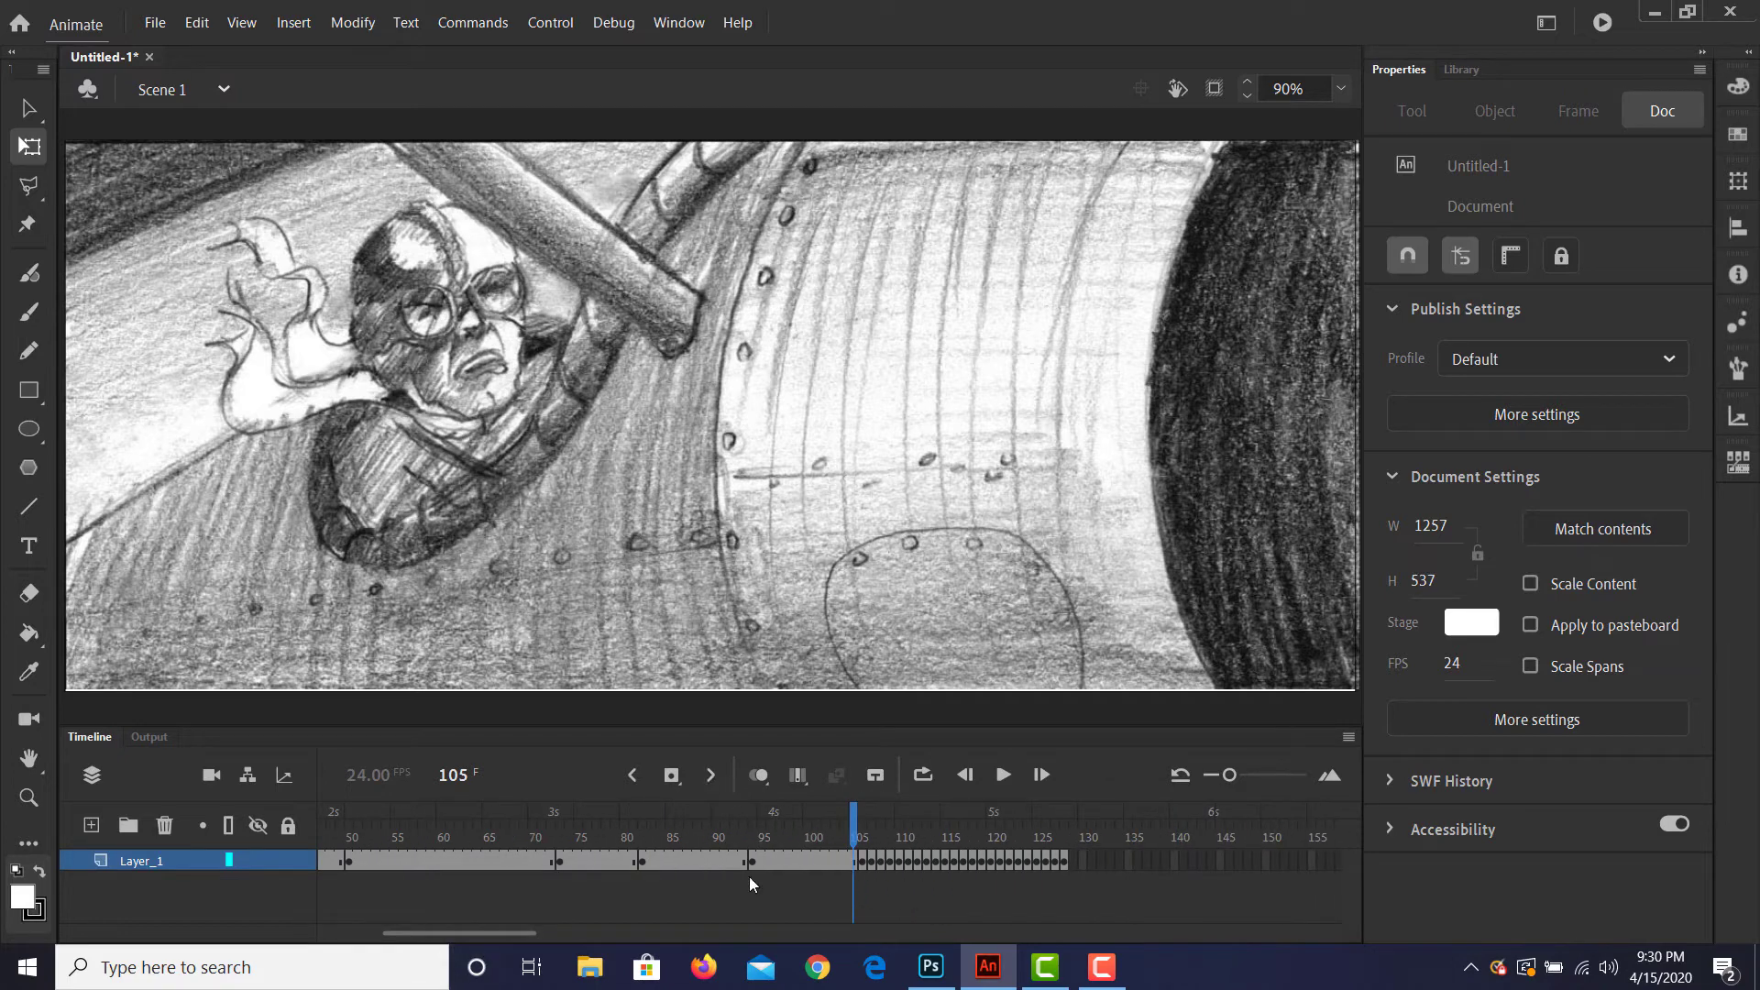
{"action": "key", "text": "F5"}
{"action": "key", "text": "F5"}
{"action": "key", "text": "F5"}
{"action": "key", "text": "F5"}
{"action": "key", "text": "F5"}
{"action": "key", "text": "F5"}
{"action": "key", "text": "F5"}
{"action": "key", "text": "F5"}
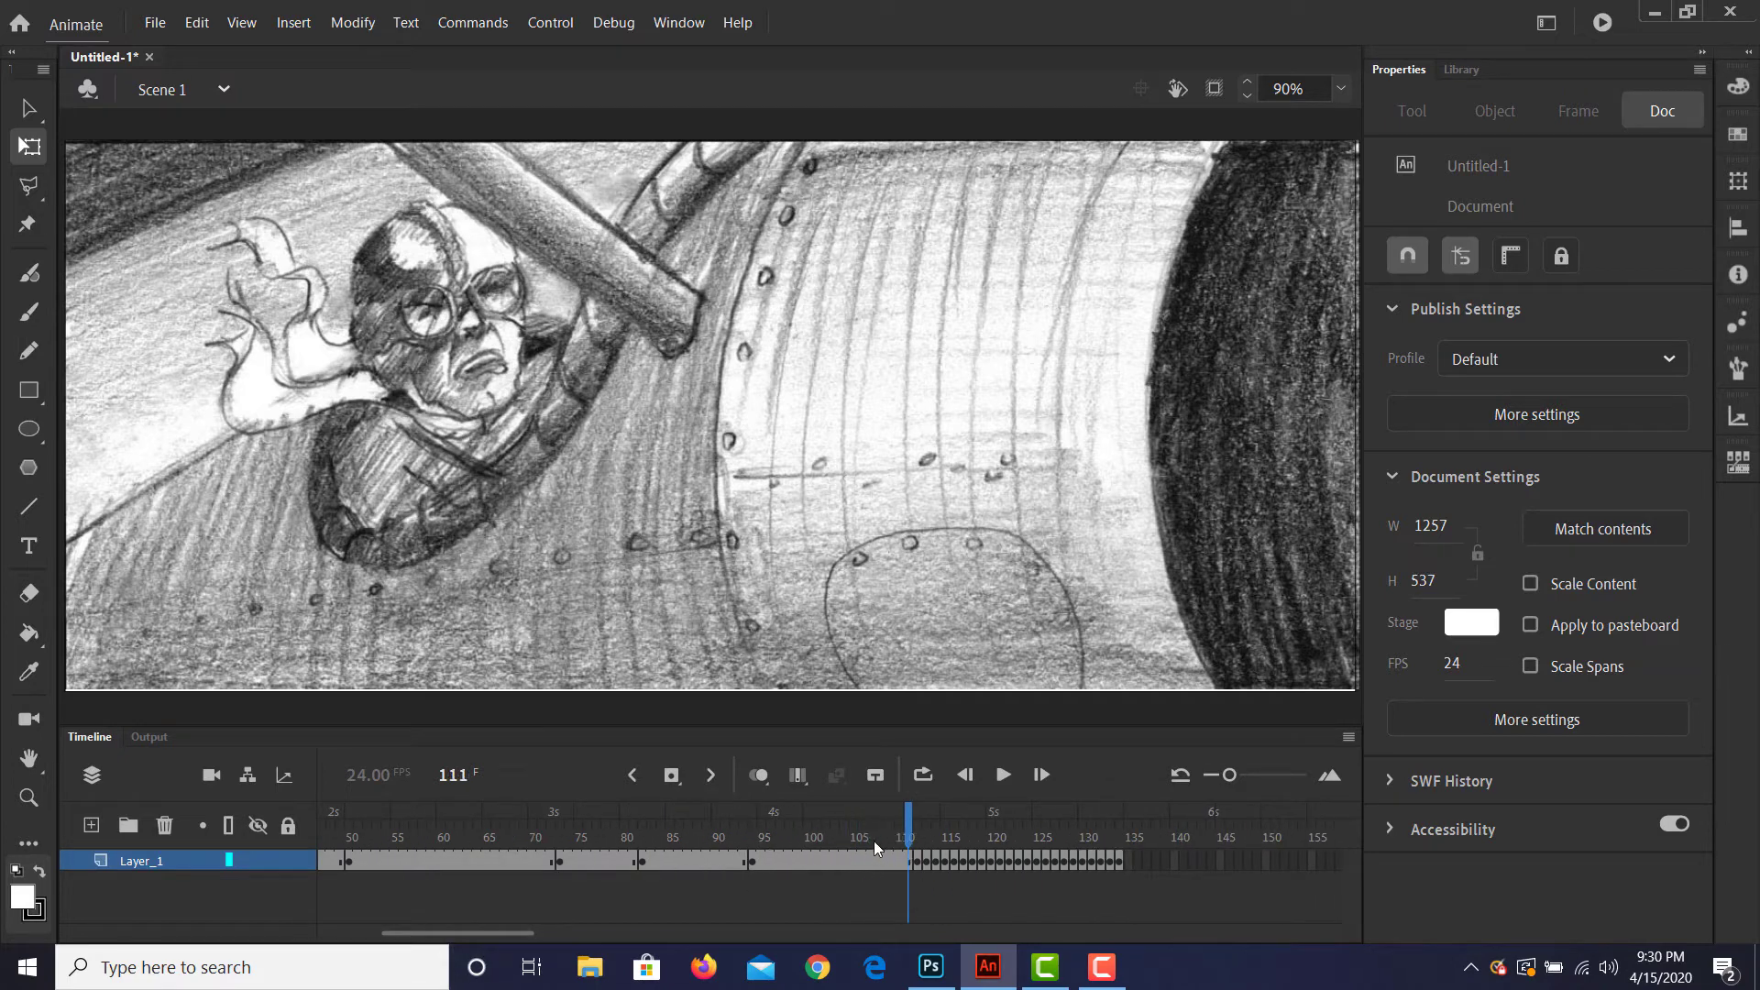
{"action": "key", "text": "F5"}
{"action": "key", "text": "F5"}
{"action": "key", "text": "F5"}
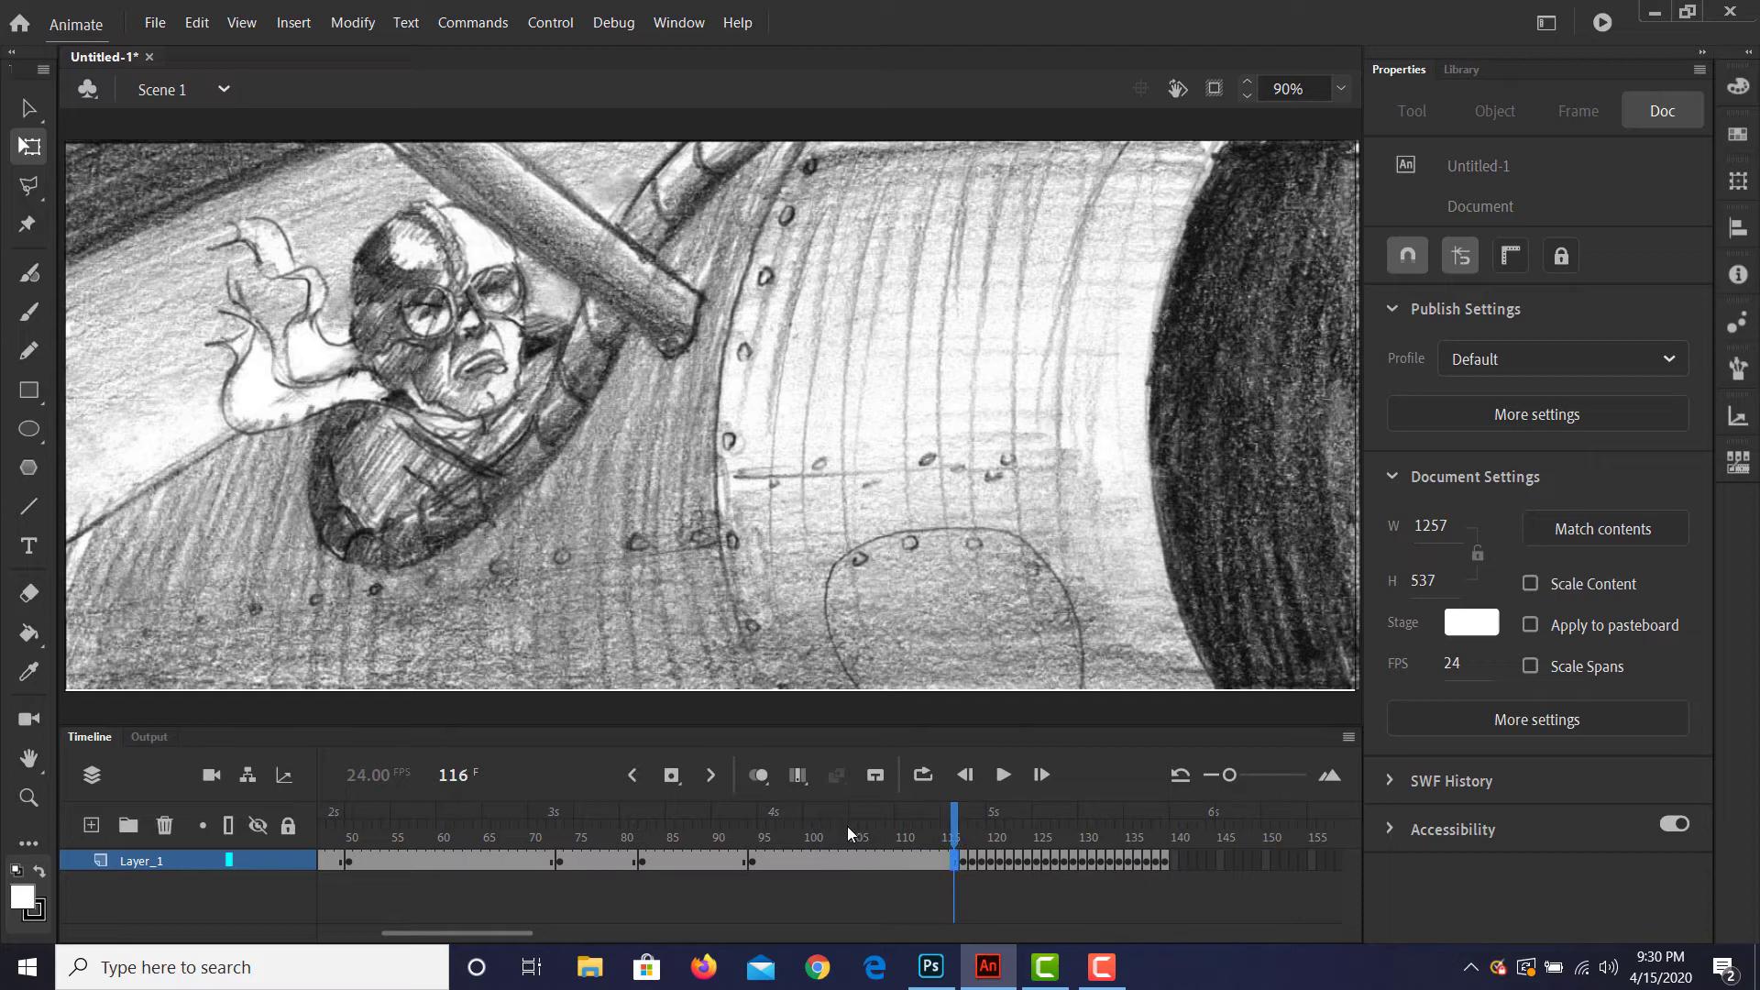
Step: Insert a keyframe at frame 97 in the pilot panel and shift its bitmap down to Y 12
{"action": "left_click", "coordinate": [778, 862]}
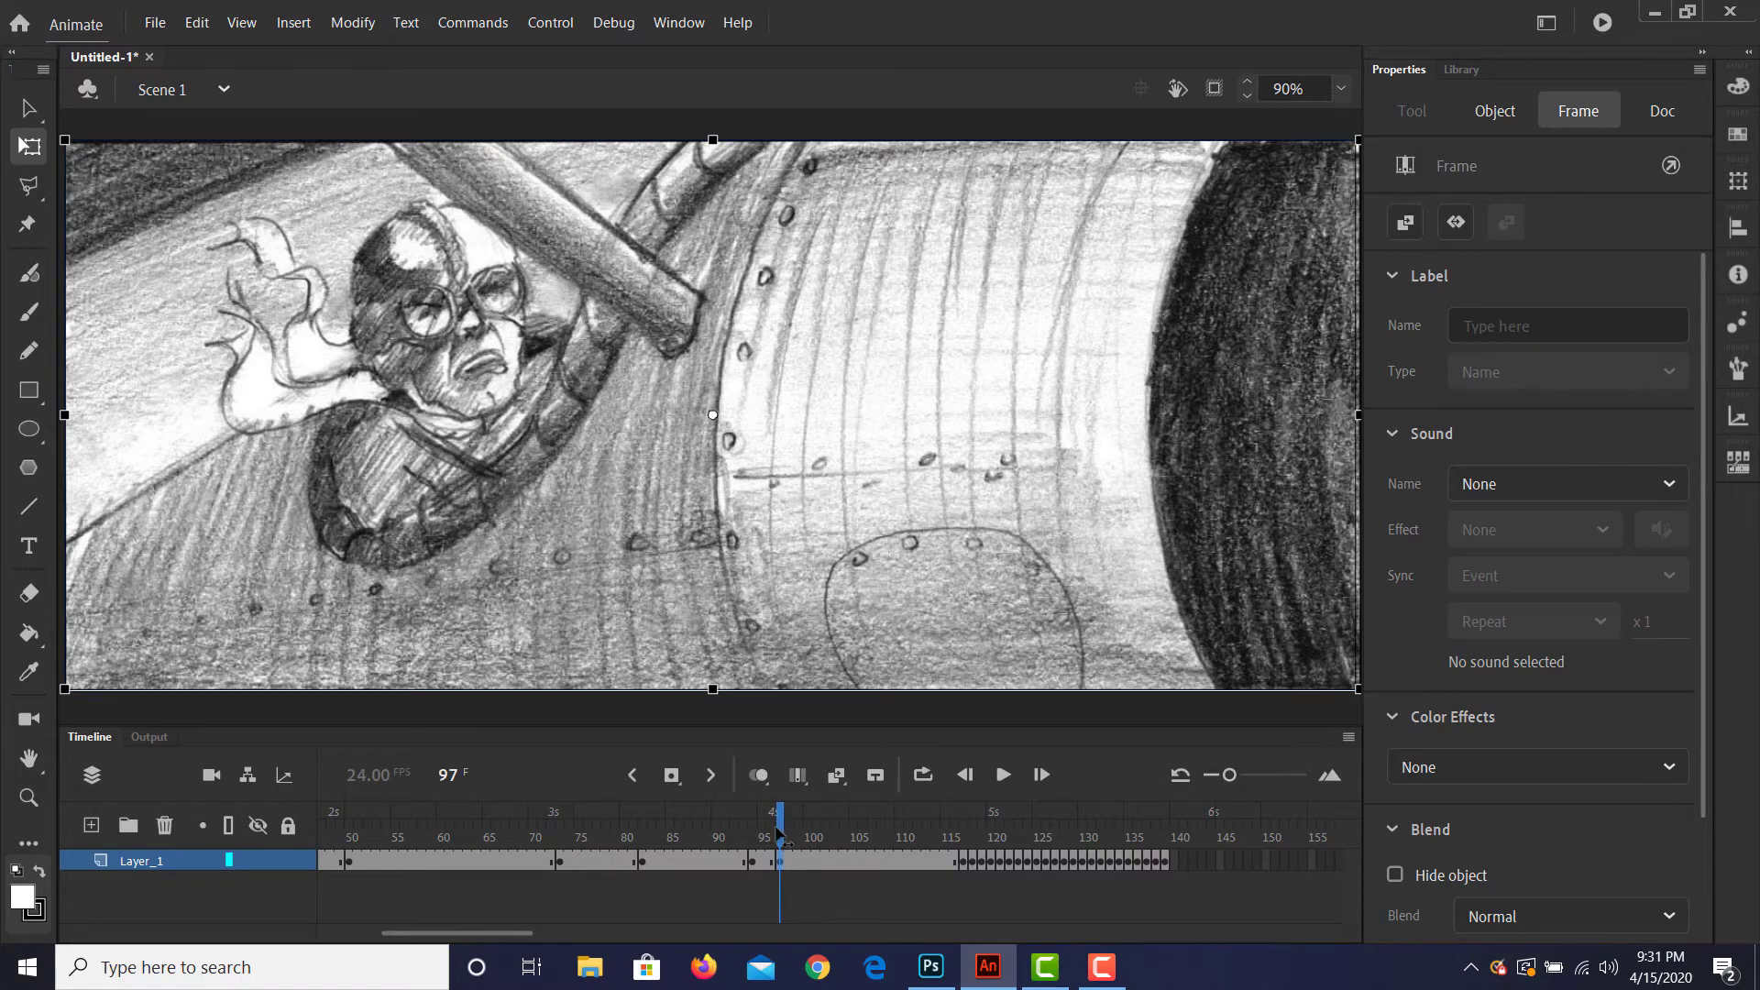
{"action": "mouse_move", "coordinate": [781, 837]}
{"action": "left_mouse_down"}
{"action": "mouse_move", "coordinate": [746, 842]}
{"action": "mouse_move", "coordinate": [781, 863]}
{"action": "left_mouse_up"}
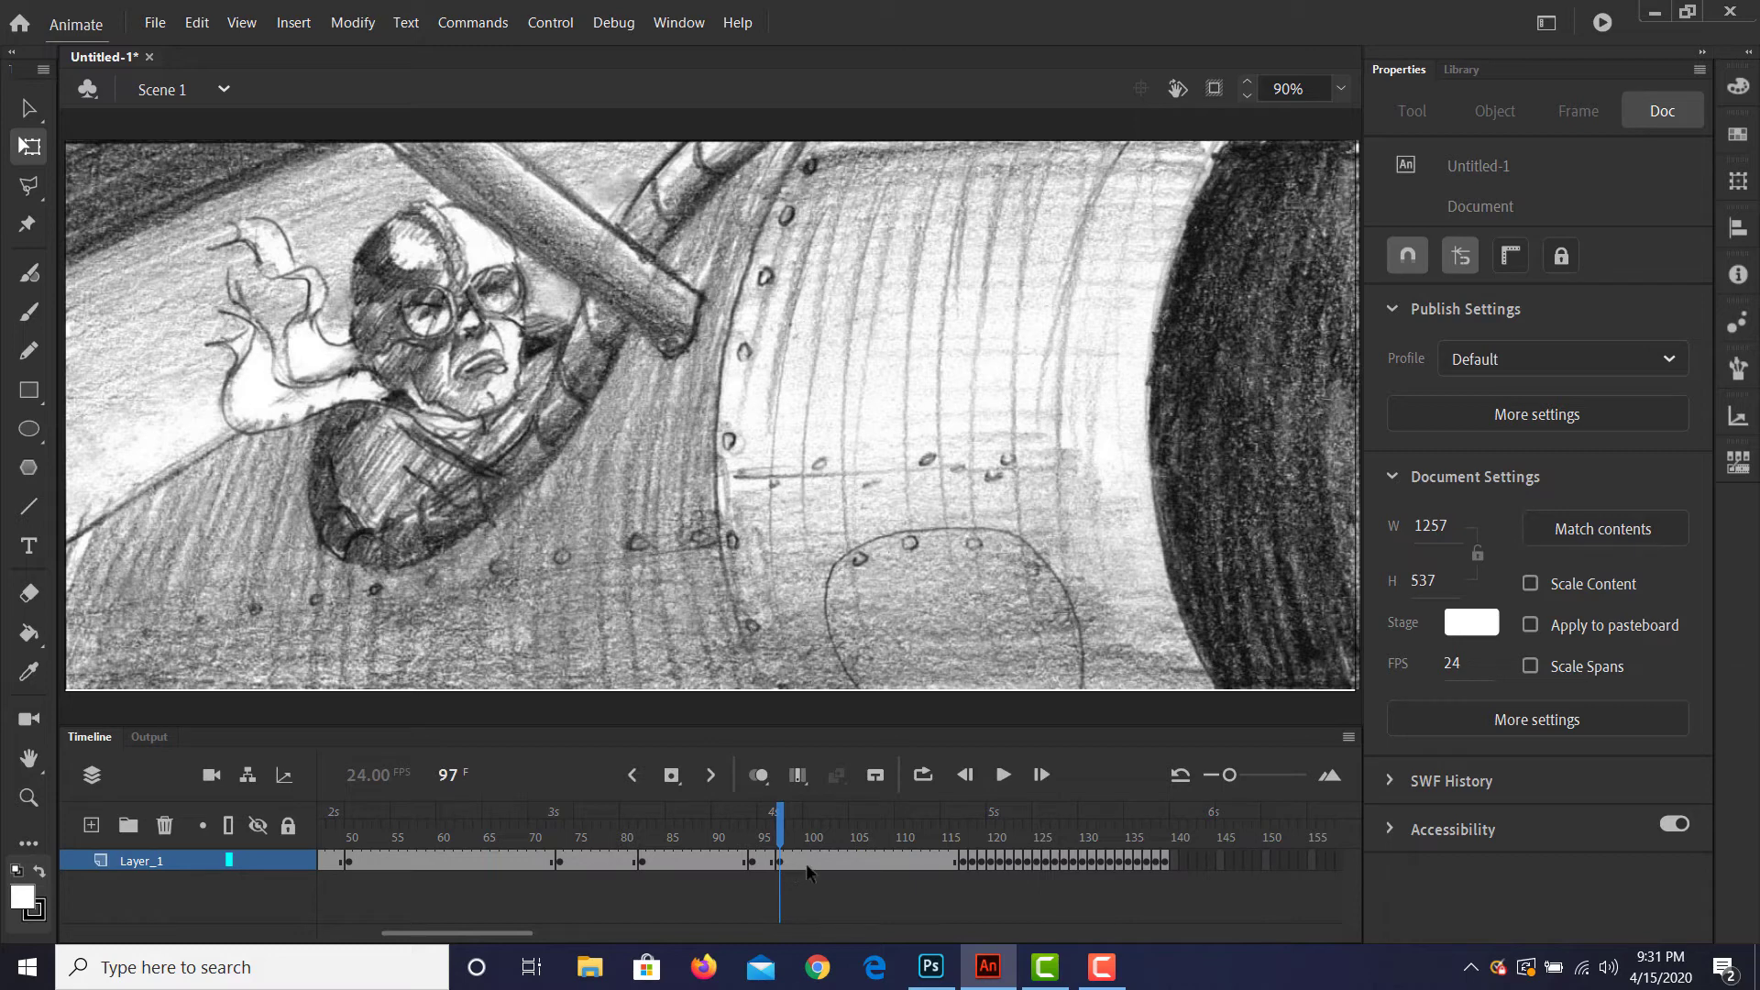
{"action": "left_click", "coordinate": [858, 570]}
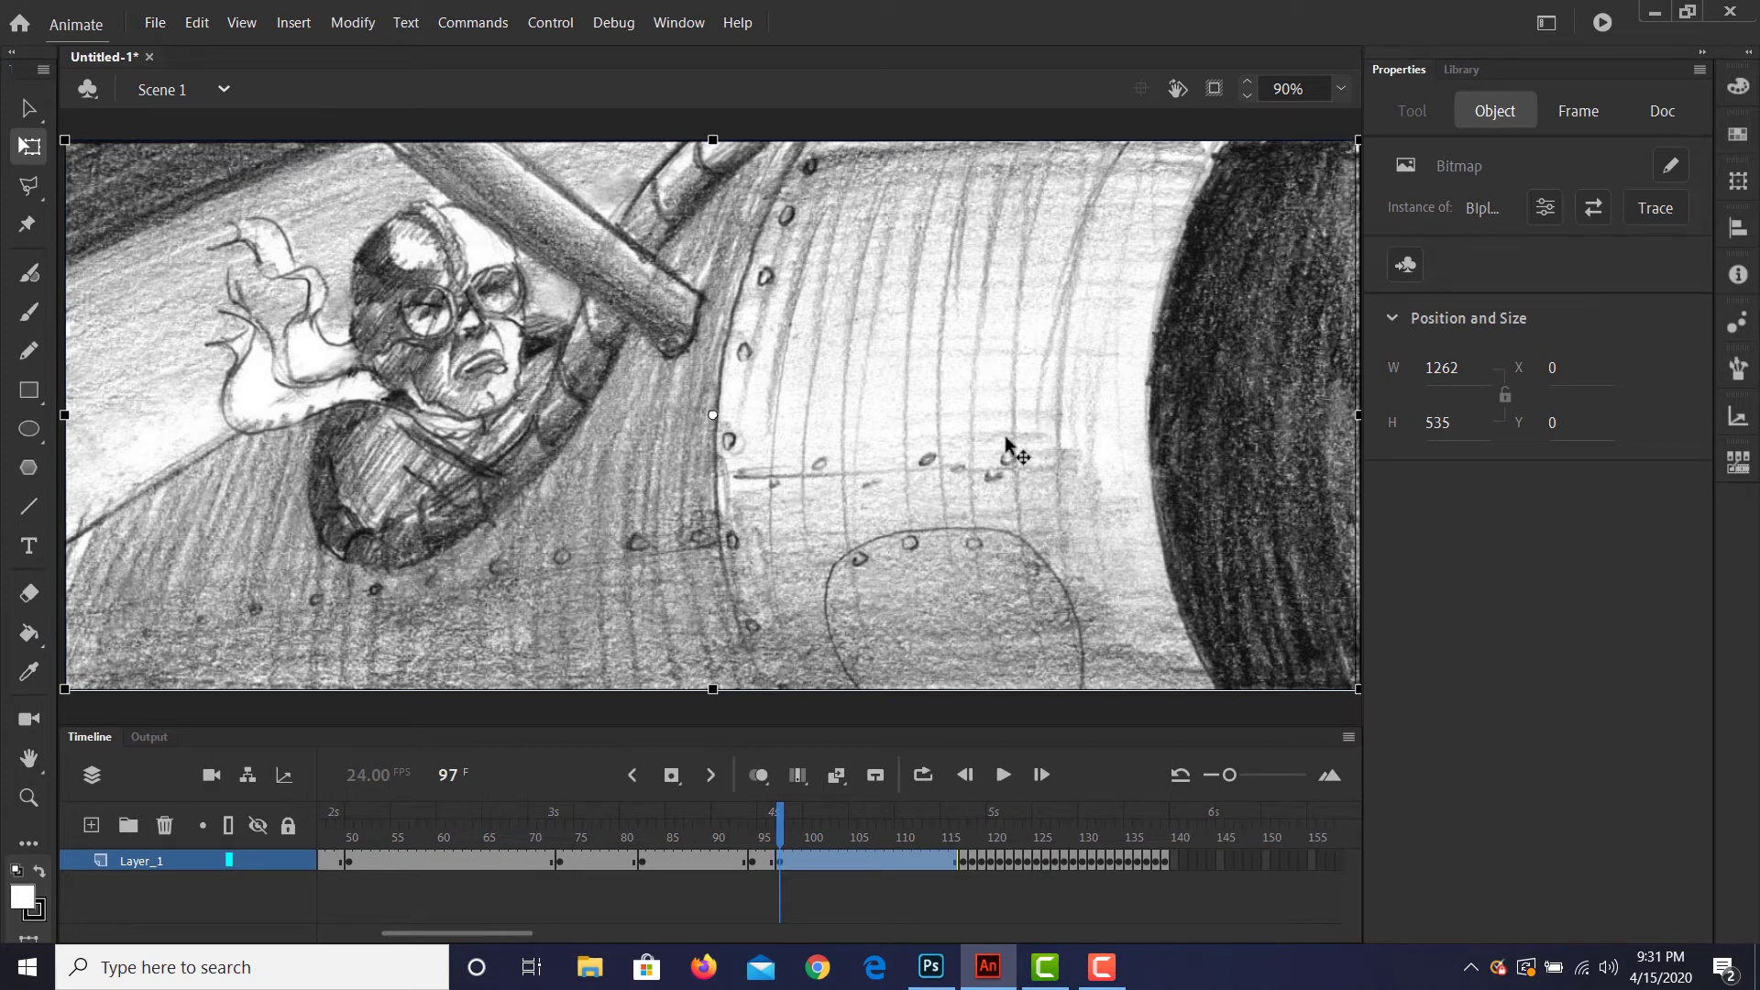
{"action": "key", "text": "Down"}
{"action": "key", "text": "Down"}
{"action": "key", "text": "Down"}
{"action": "key", "text": "Down"}
{"action": "key", "text": "Down"}
{"action": "key", "text": "Down"}
{"action": "key", "text": "Down"}
{"action": "key", "text": "Down"}
{"action": "key", "text": "Down"}
{"action": "key", "text": "Down"}
{"action": "key", "text": "Down"}
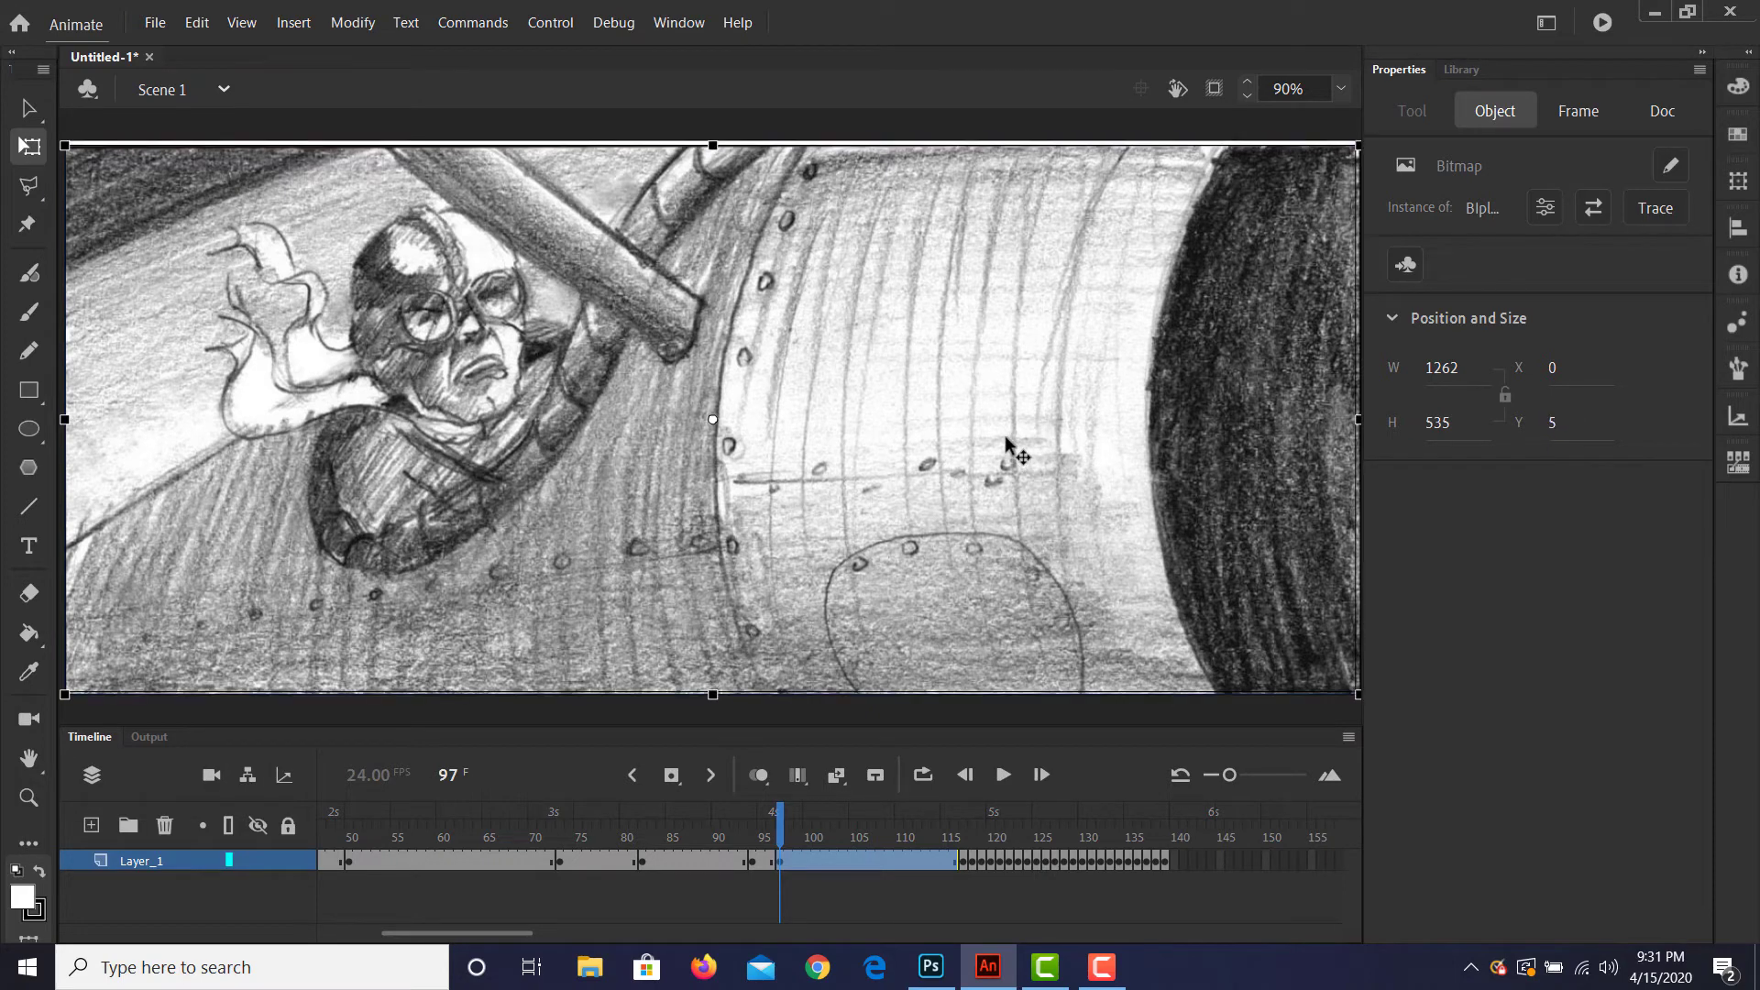
{"action": "key", "text": "Down"}
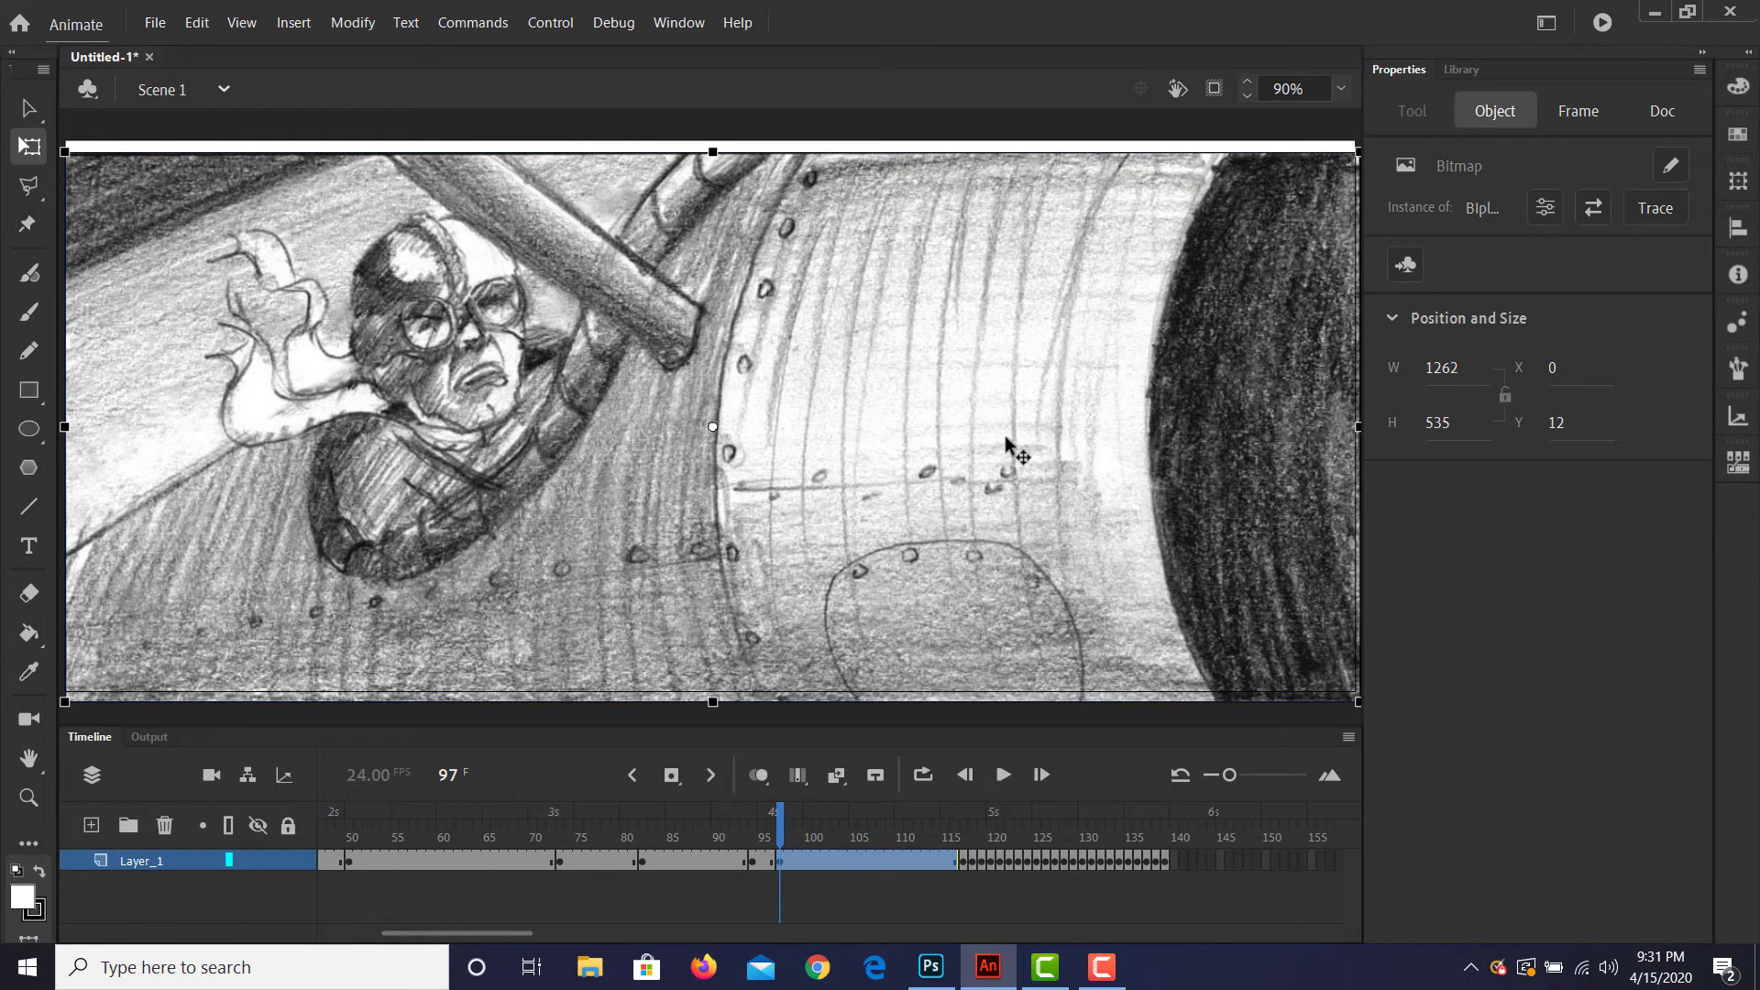
Step: Insert a keyframe at frame 100 in the pilot panel and shift its bitmap up past the stage's upper edge
{"action": "left_click", "coordinate": [806, 860]}
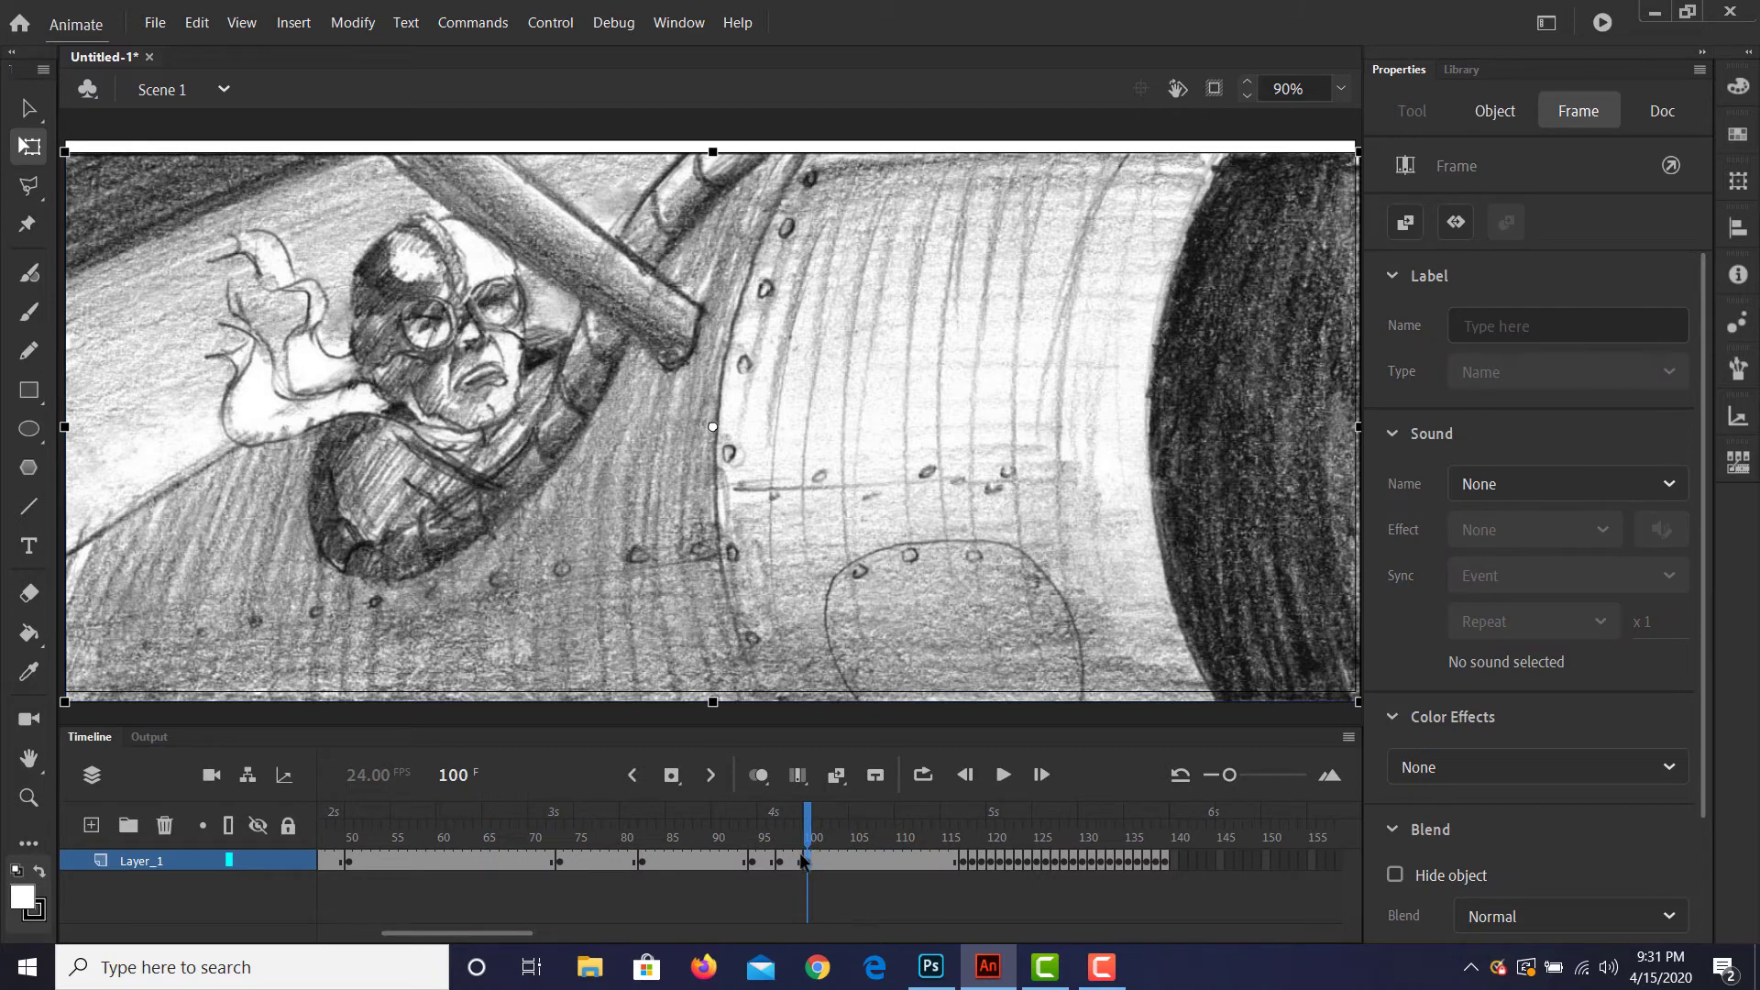
{"action": "key", "text": "Up"}
{"action": "key", "text": "Up"}
{"action": "key", "text": "Up"}
{"action": "key", "text": "Up"}
{"action": "key", "text": "Up"}
{"action": "key", "text": "Up"}
{"action": "key", "text": "Up"}
{"action": "key", "text": "Up"}
{"action": "key", "text": "Up"}
{"action": "key", "text": "Up"}
{"action": "key", "text": "Up"}
{"action": "key", "text": "Up"}
{"action": "key", "text": "Up"}
{"action": "key", "text": "Up"}
{"action": "key", "text": "Up"}
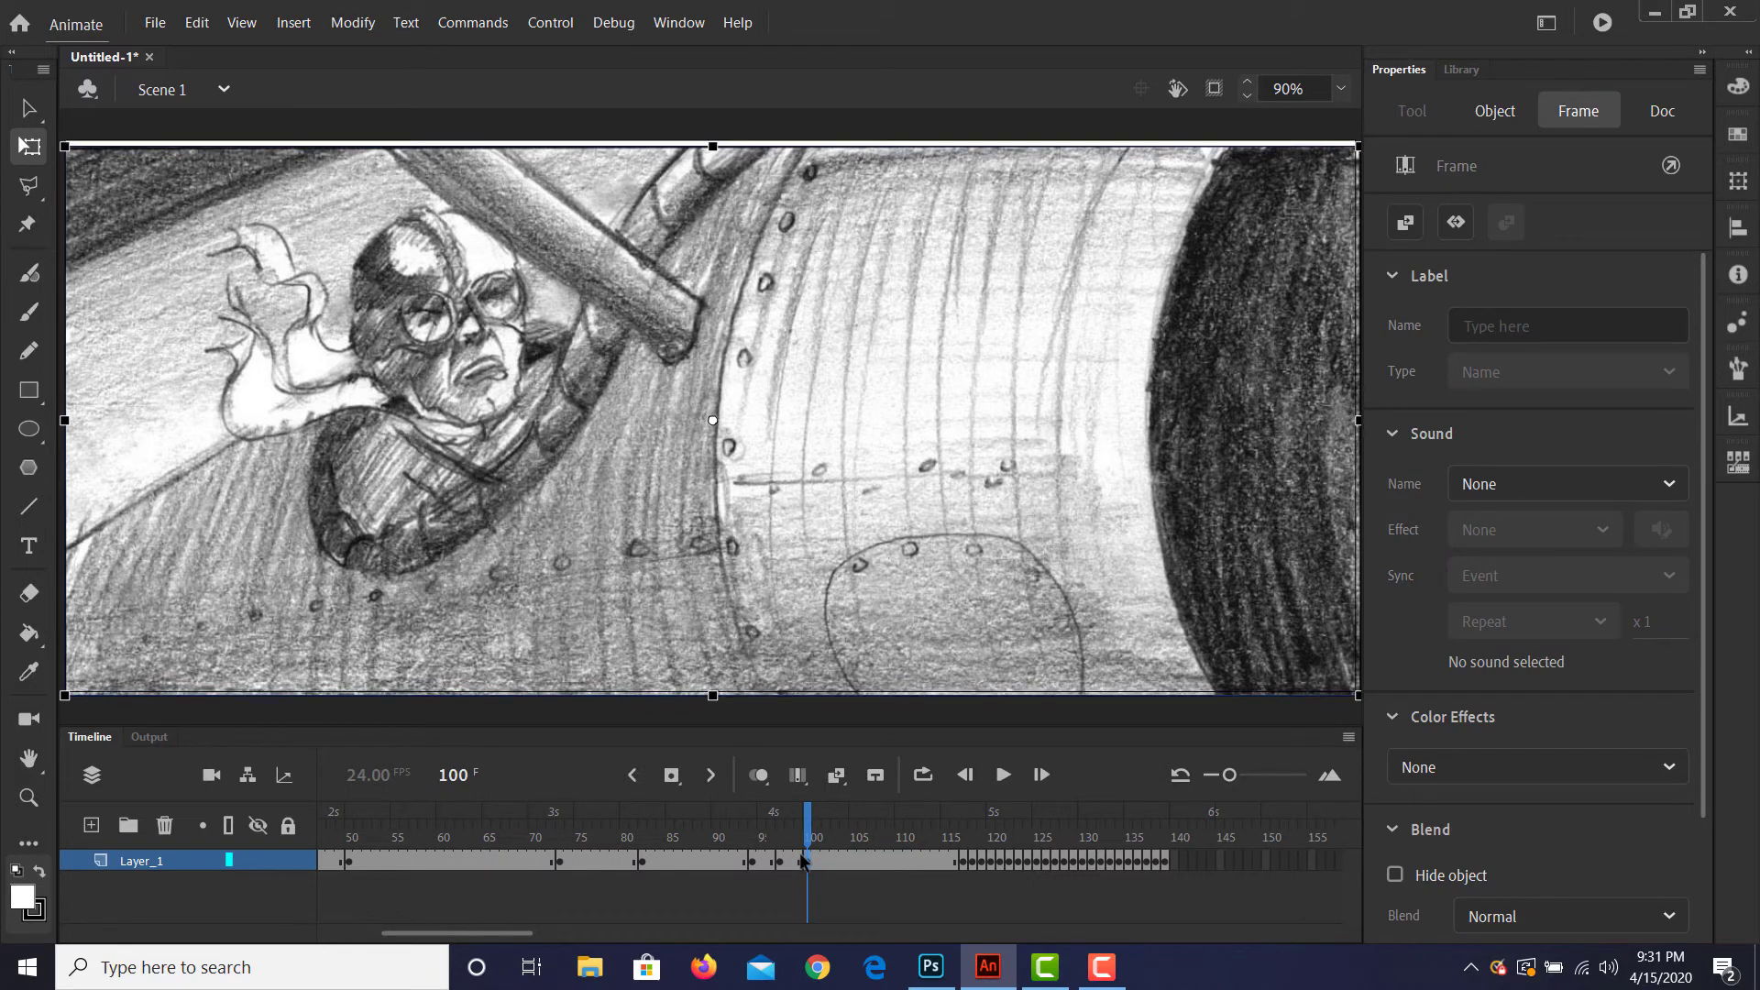
{"action": "key", "text": "Up"}
{"action": "key", "text": "Up"}
{"action": "key", "text": "Up"}
{"action": "key", "text": "Up"}
{"action": "key", "text": "Up"}
{"action": "key", "text": "Up"}
{"action": "key", "text": "Up"}
{"action": "key", "text": "Up"}
{"action": "key", "text": "Up"}
{"action": "key", "text": "Up"}
{"action": "key", "text": "Up"}
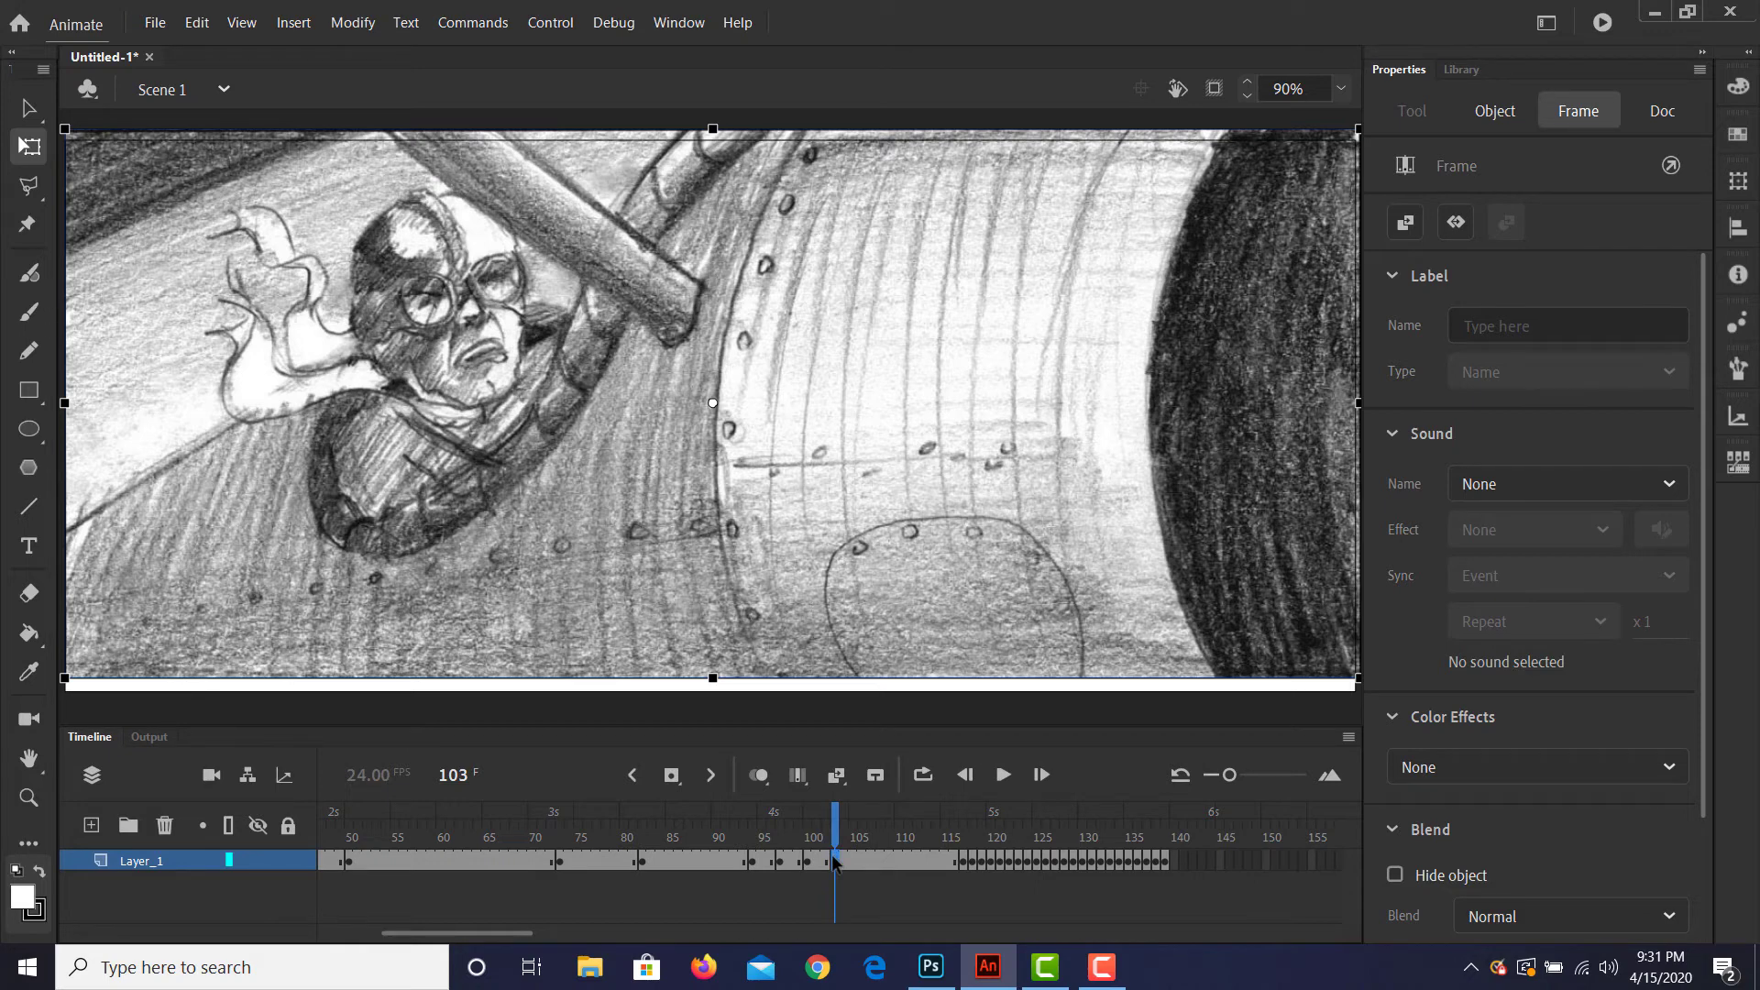
Step: Shift the pilot bitmap at a new frame 103 keyframe down to Y 11
{"action": "key", "text": "Down"}
{"action": "key", "text": "Down"}
{"action": "key", "text": "Down"}
{"action": "key", "text": "Down"}
{"action": "key", "text": "Down"}
{"action": "key", "text": "Down"}
{"action": "key", "text": "Down"}
{"action": "key", "text": "Down"}
{"action": "key", "text": "Down"}
{"action": "key", "text": "Down"}
{"action": "key", "text": "Down"}
{"action": "key", "text": "Down"}
{"action": "key", "text": "Down"}
{"action": "key", "text": "Down"}
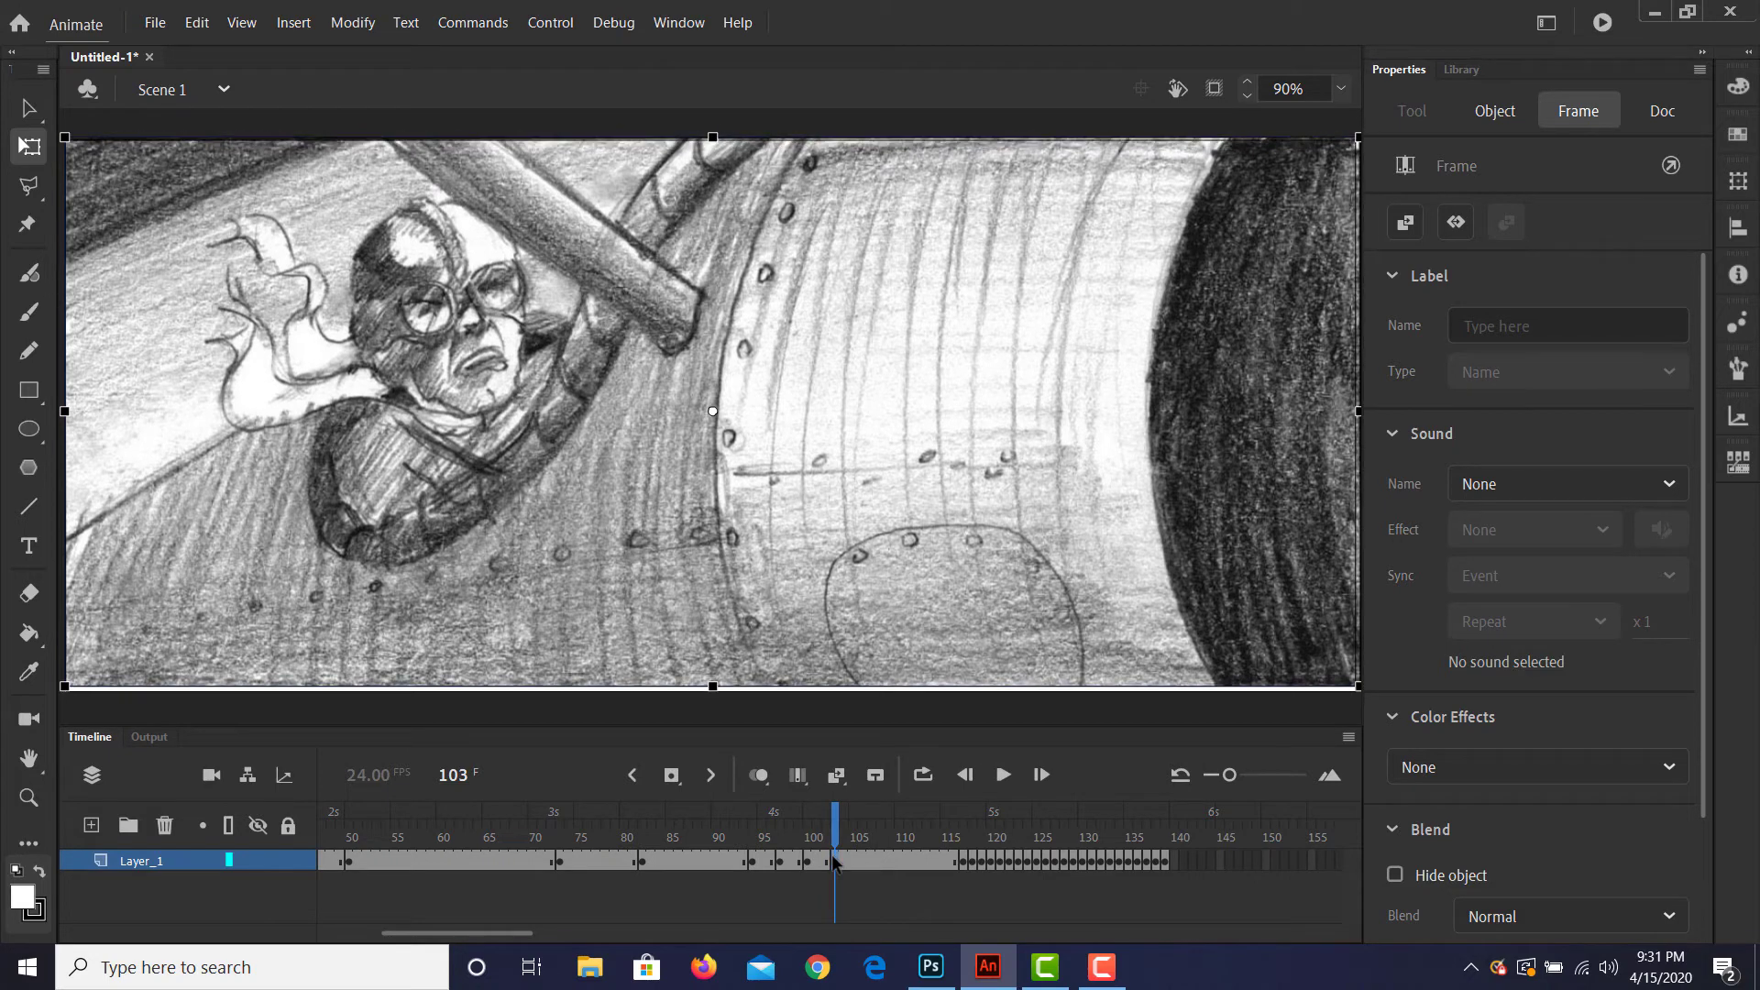
{"action": "key", "text": "Down"}
{"action": "key", "text": "Down"}
{"action": "key", "text": "Down"}
{"action": "key", "text": "Down"}
{"action": "key", "text": "Down"}
{"action": "key", "text": "Down"}
{"action": "key", "text": "Down"}
{"action": "key", "text": "Down"}
{"action": "key", "text": "Down"}
{"action": "key", "text": "Down"}
{"action": "key", "text": "Down"}
{"action": "key", "text": "Down"}
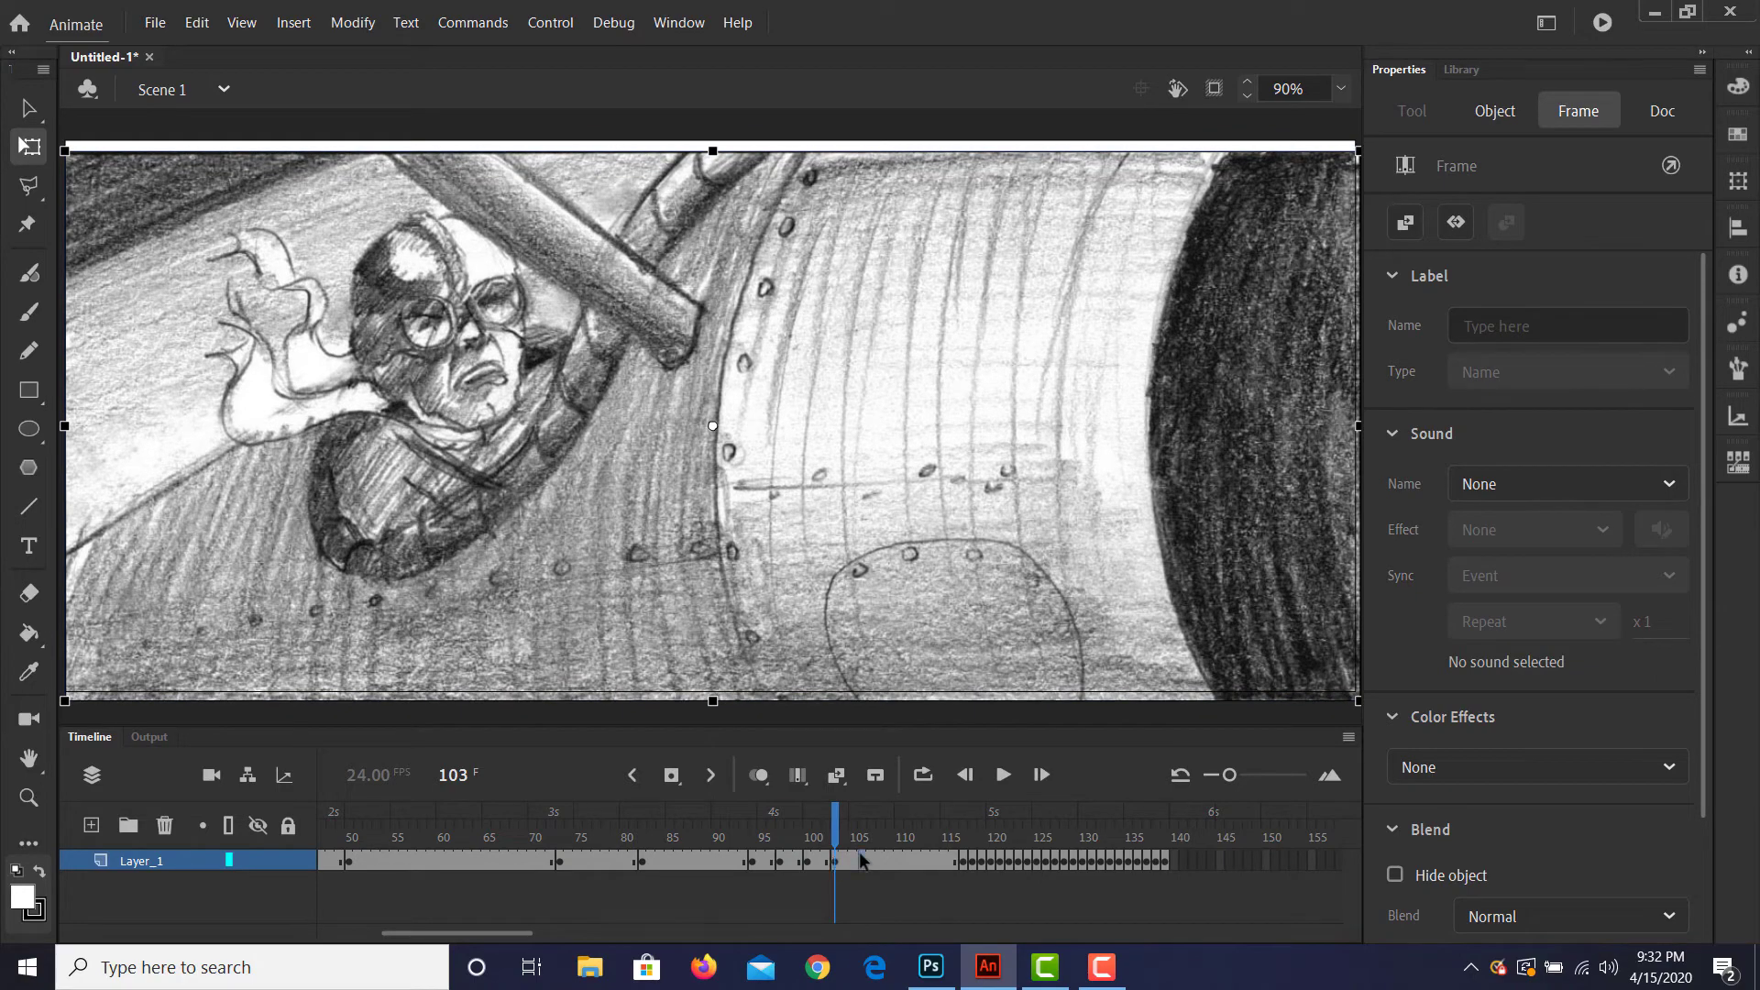
Step: Insert a single keyframe at frame 106 in the pilot panel
{"action": "left_click", "coordinate": [862, 859]}
{"action": "key", "text": "F6"}
{"action": "key", "text": "F6"}
{"action": "key", "text": "F6"}
{"action": "key", "text": "F6"}
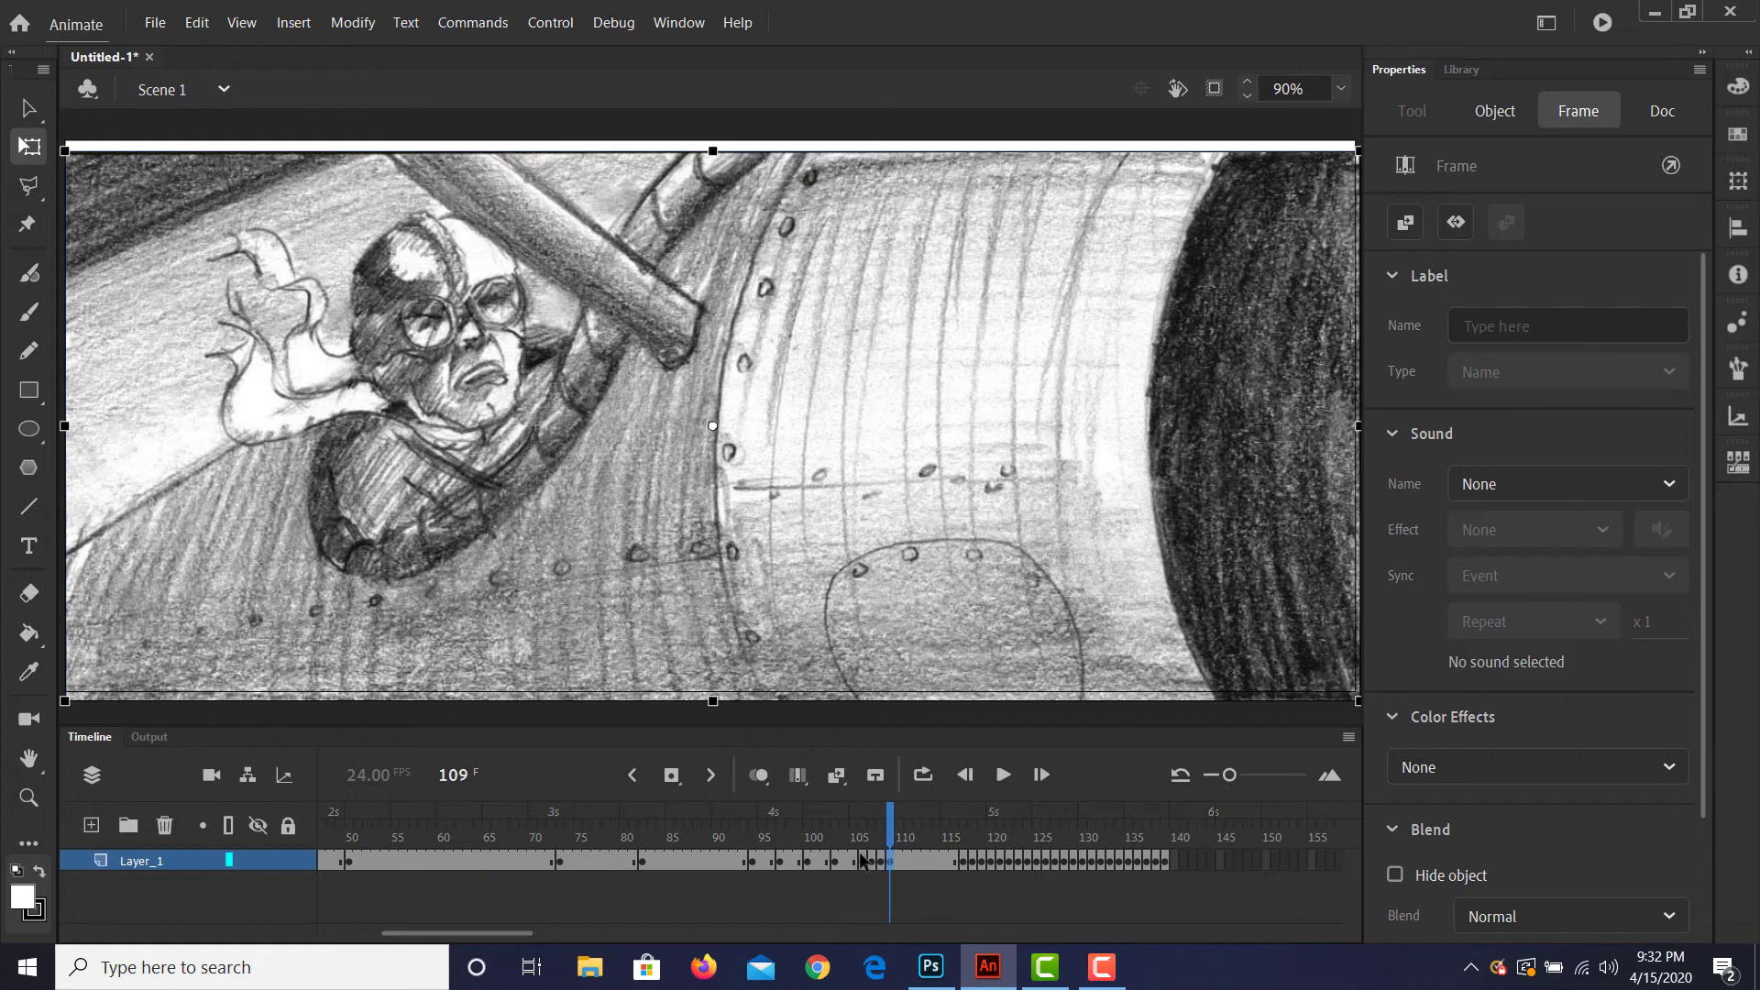
{"action": "key", "text": "comma"}
{"action": "key", "text": "comma"}
{"action": "key", "text": "comma"}
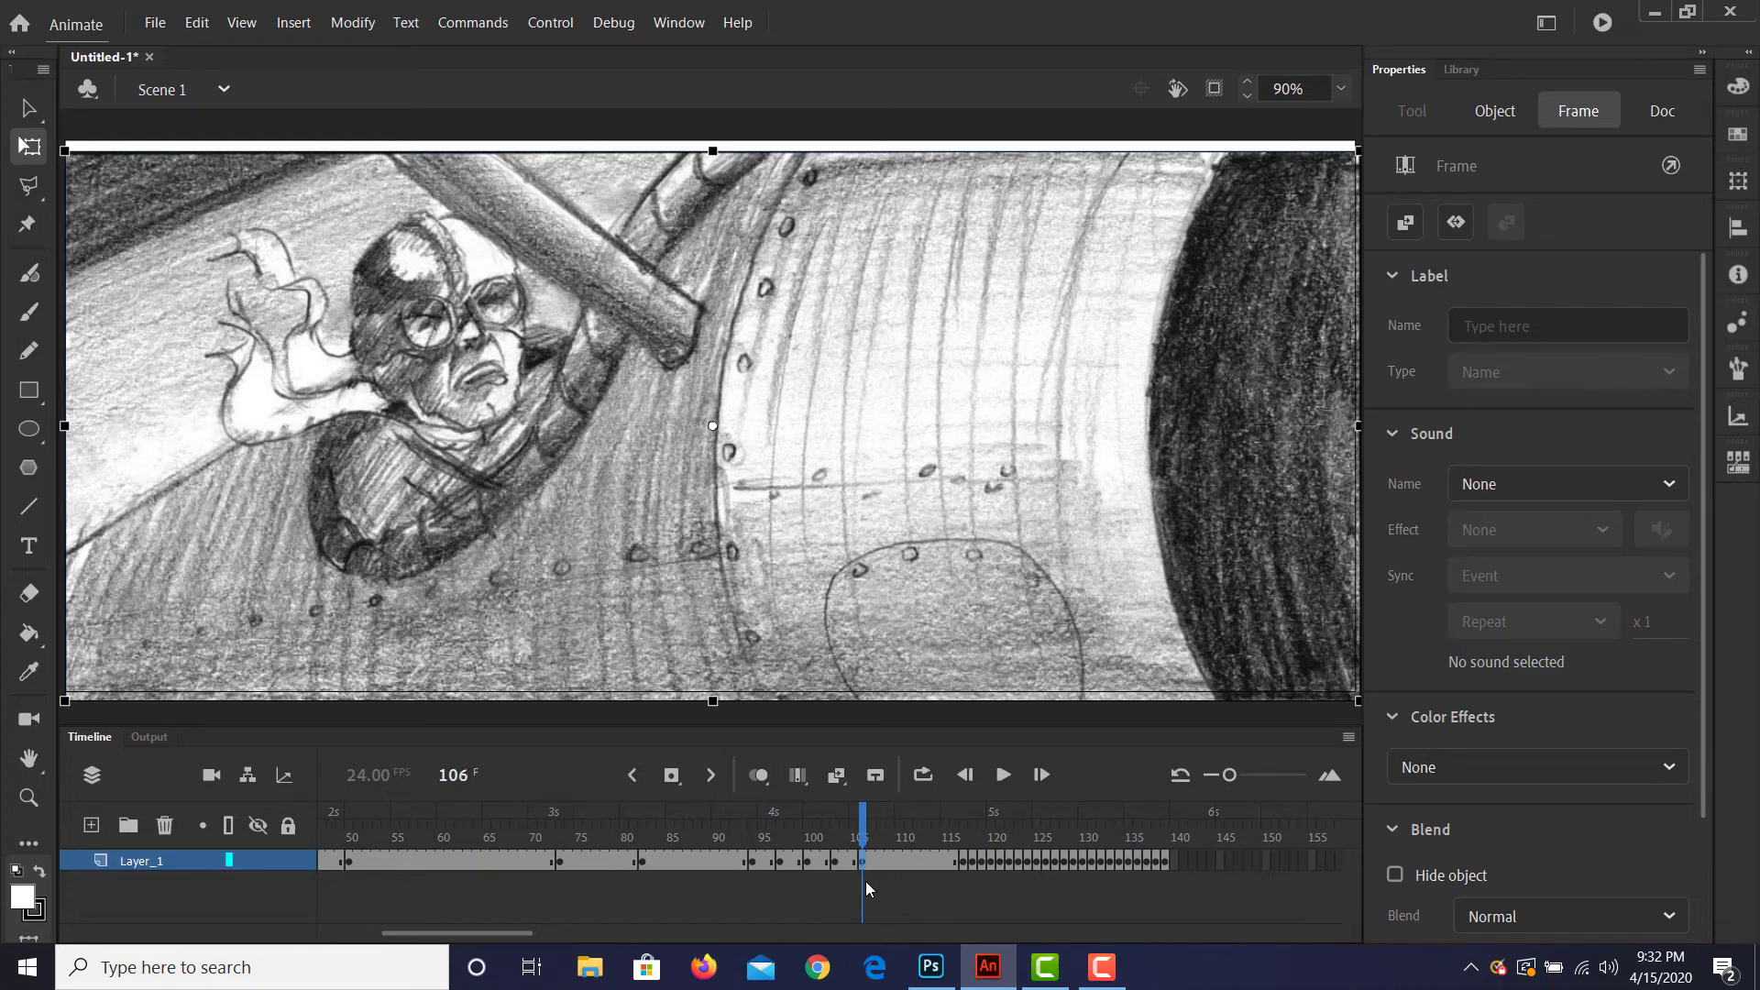
Step: Shift the pilot bitmap at frame 106 up to Y -11
{"action": "left_click", "coordinate": [1005, 498]}
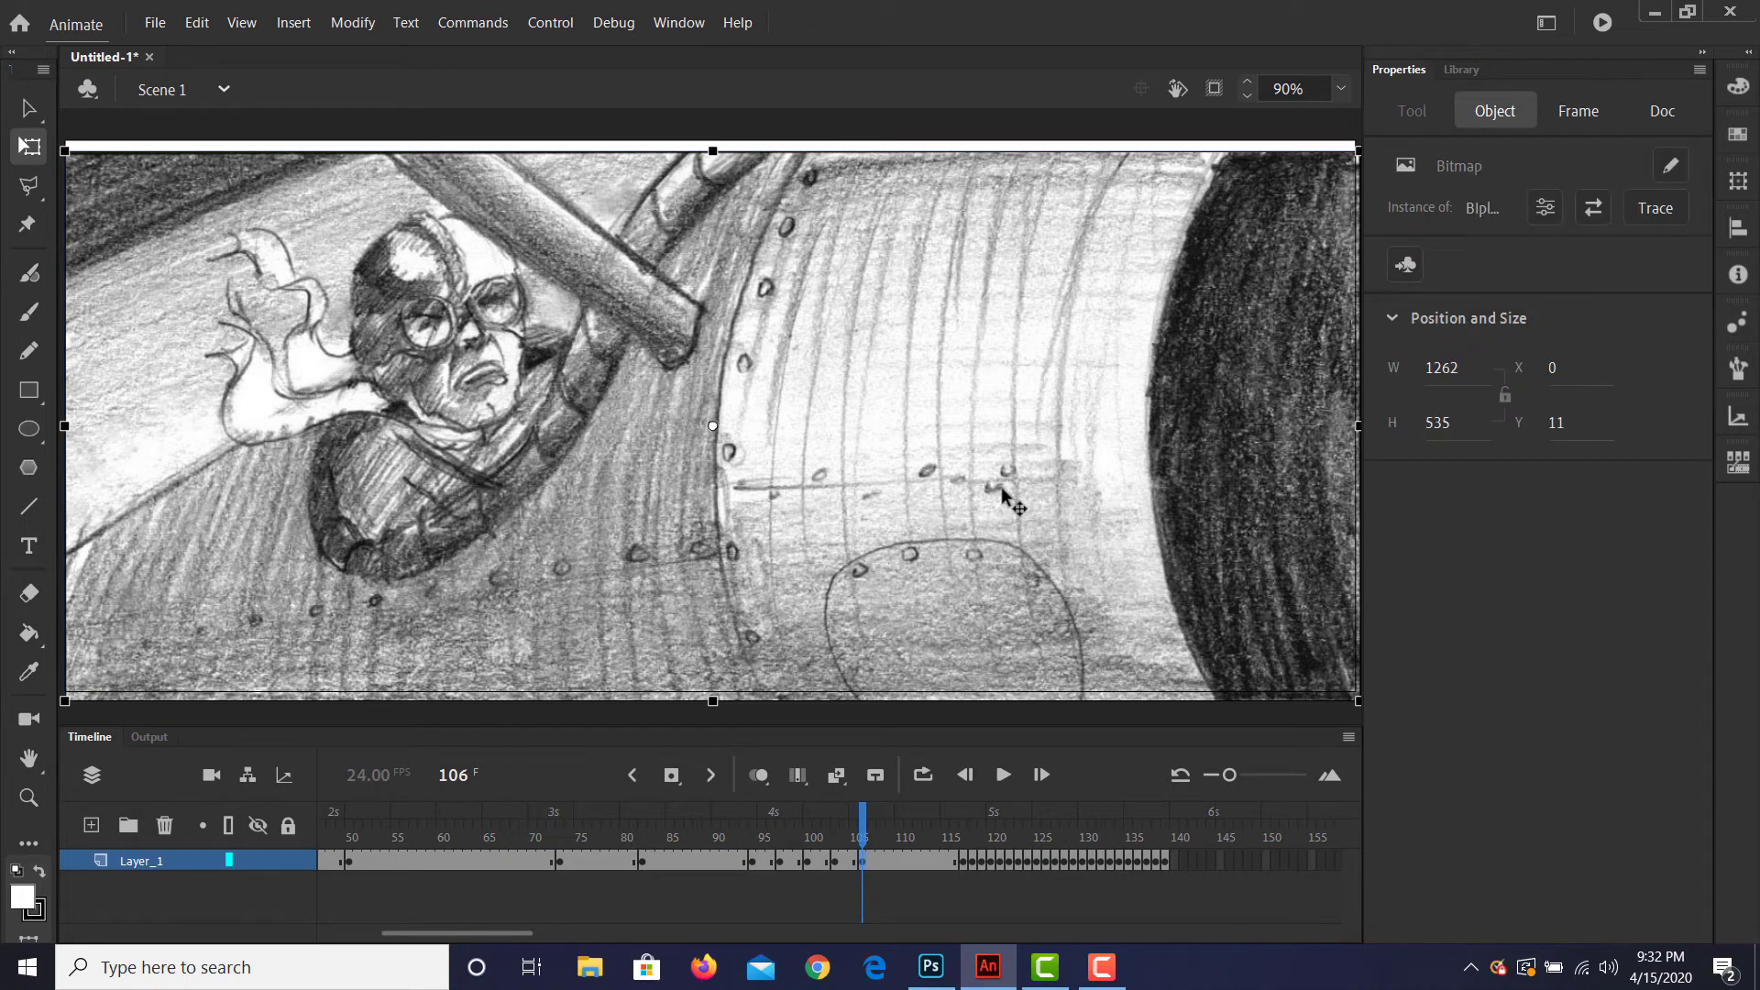
{"action": "key", "text": "Up"}
{"action": "key", "text": "Up"}
{"action": "key", "text": "Up"}
{"action": "key", "text": "Up"}
{"action": "key", "text": "Up"}
{"action": "key", "text": "Up"}
{"action": "key", "text": "Up"}
{"action": "key", "text": "Up"}
{"action": "key", "text": "Up"}
{"action": "key", "text": "Up"}
{"action": "key", "text": "Up"}
{"action": "key", "text": "Up"}
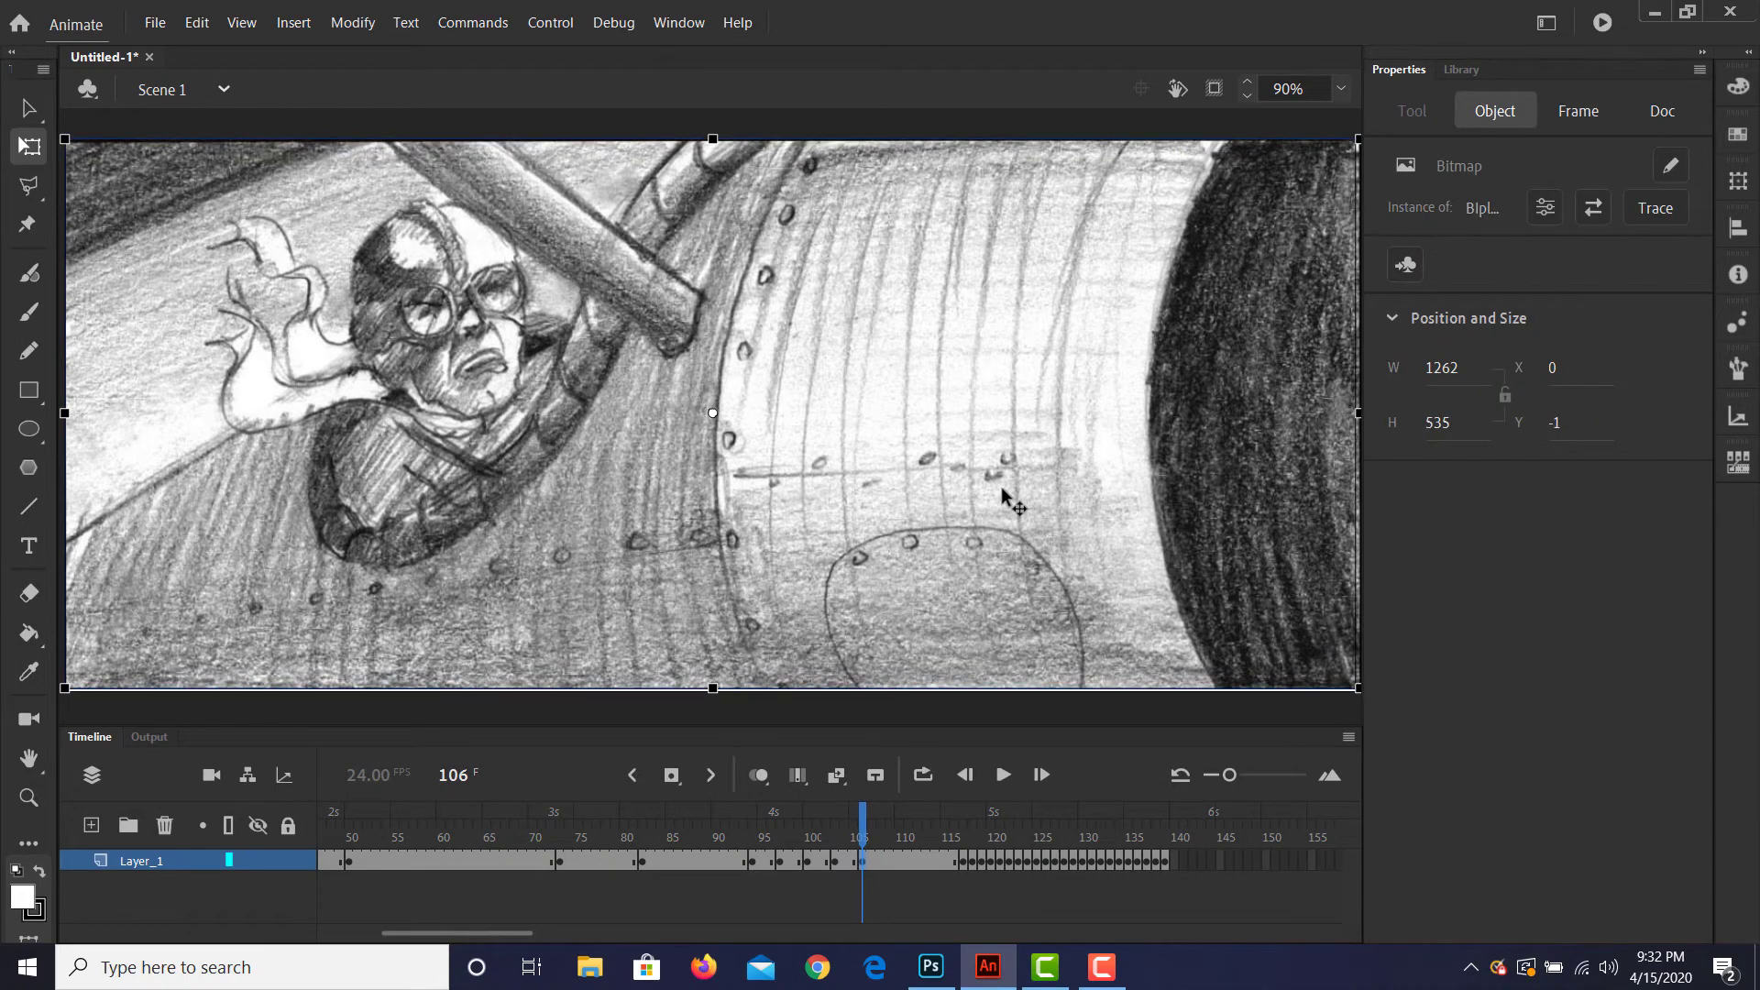
{"action": "key", "text": "Up"}
{"action": "key", "text": "Up"}
{"action": "key", "text": "Up"}
{"action": "key", "text": "Up"}
{"action": "key", "text": "Up"}
{"action": "key", "text": "Up"}
{"action": "key", "text": "Up"}
{"action": "key", "text": "Up"}
{"action": "key", "text": "Up"}
{"action": "key", "text": "Up"}
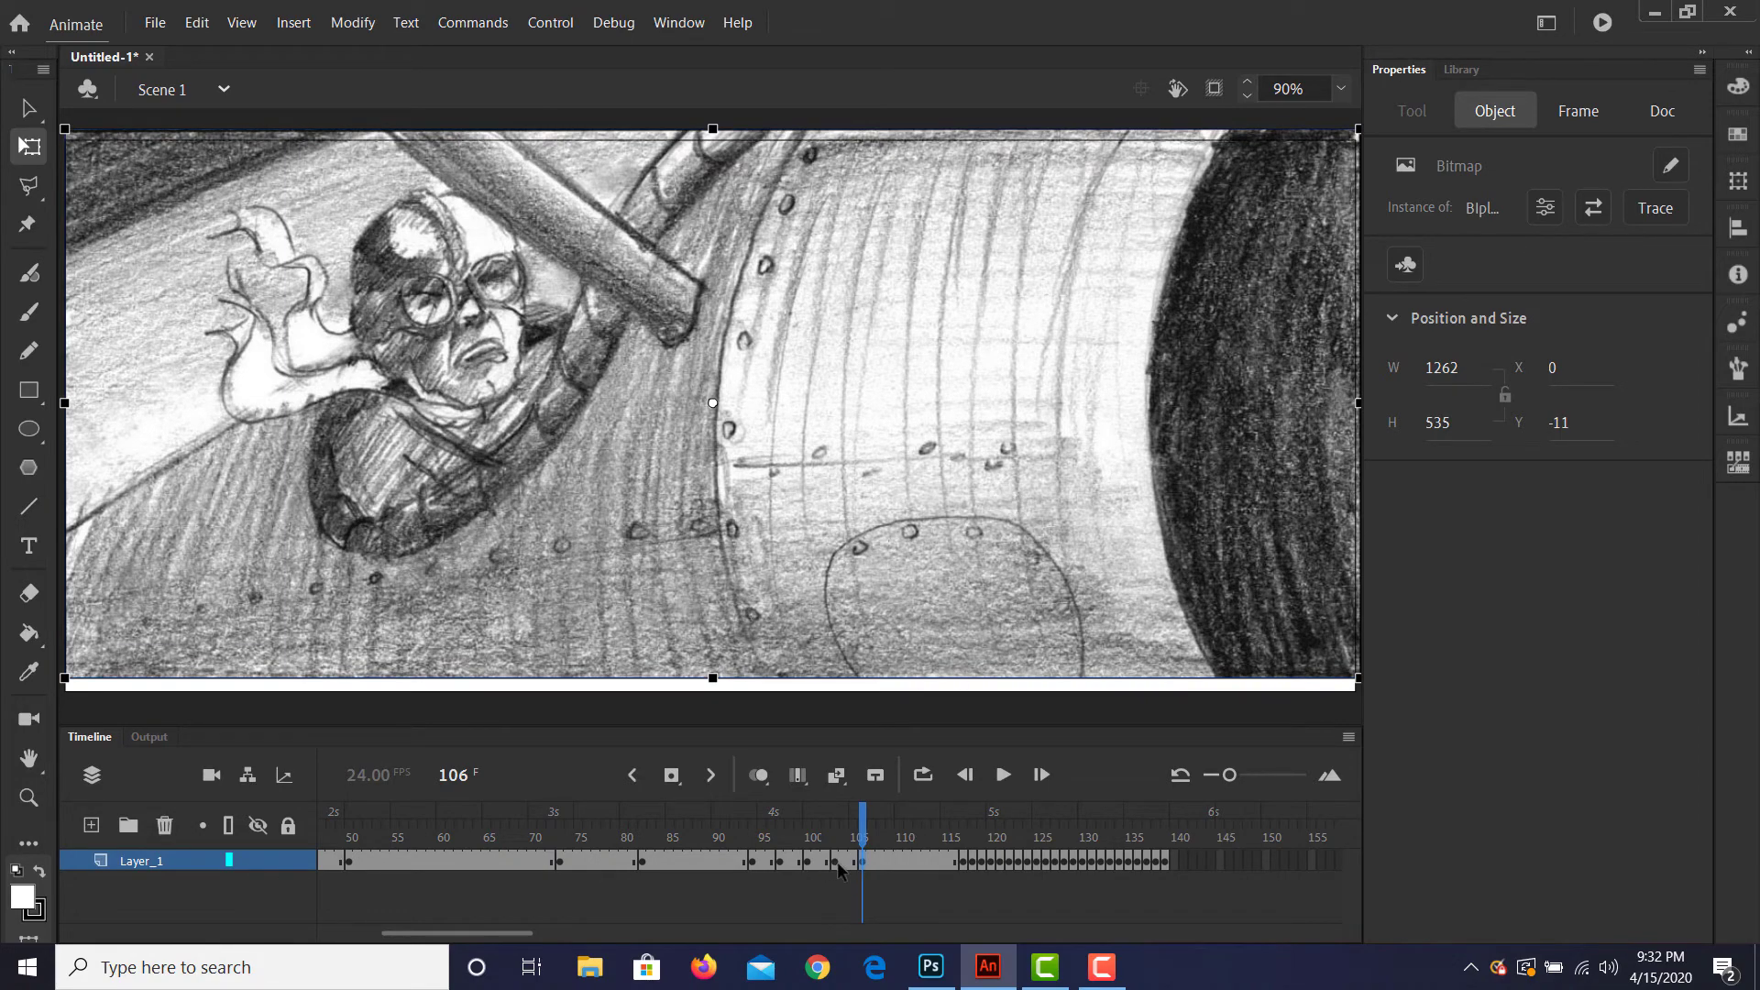
Step: Insert a keyframe at frame 109 in the pilot panel and shift its bitmap left and down
{"action": "left_click", "coordinate": [889, 862]}
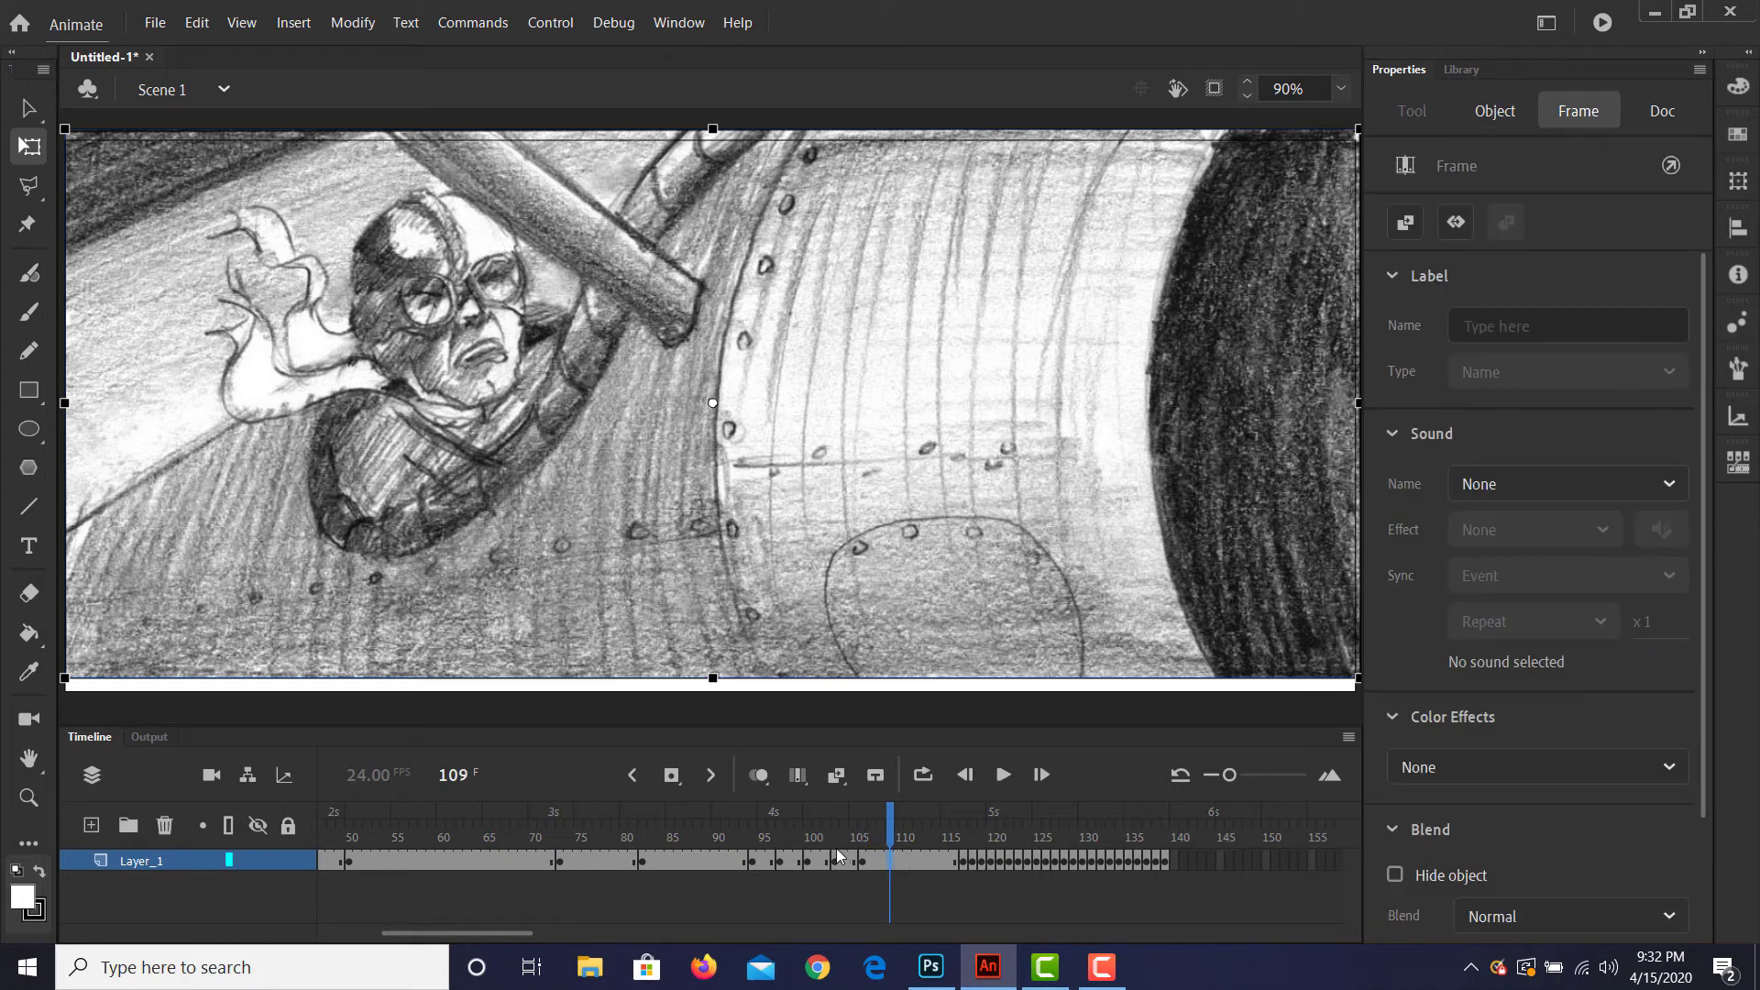
{"action": "key", "text": "Left"}
{"action": "key", "text": "Left"}
{"action": "key", "text": "Left"}
{"action": "key", "text": "Left"}
{"action": "key", "text": "Left"}
{"action": "key", "text": "Left"}
{"action": "key", "text": "Left"}
{"action": "key", "text": "Left"}
{"action": "key", "text": "Left"}
{"action": "key", "text": "Left"}
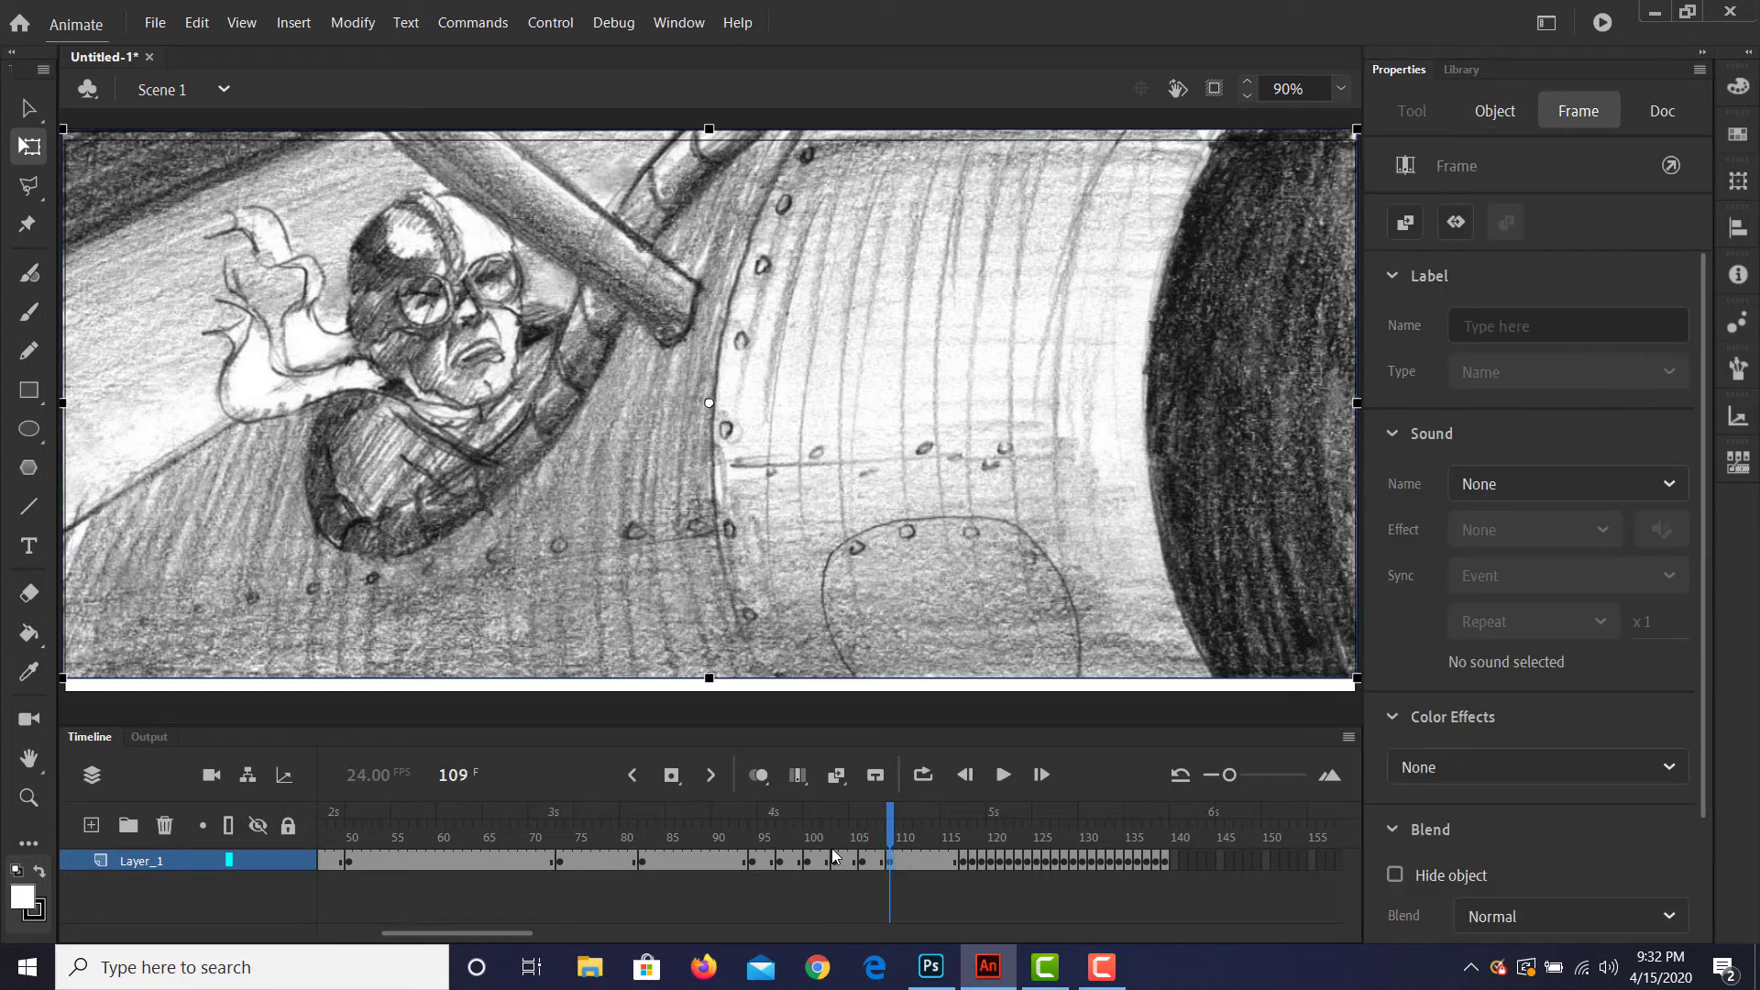
{"action": "key", "text": "Left"}
{"action": "key", "text": "Left"}
{"action": "key", "text": "Left"}
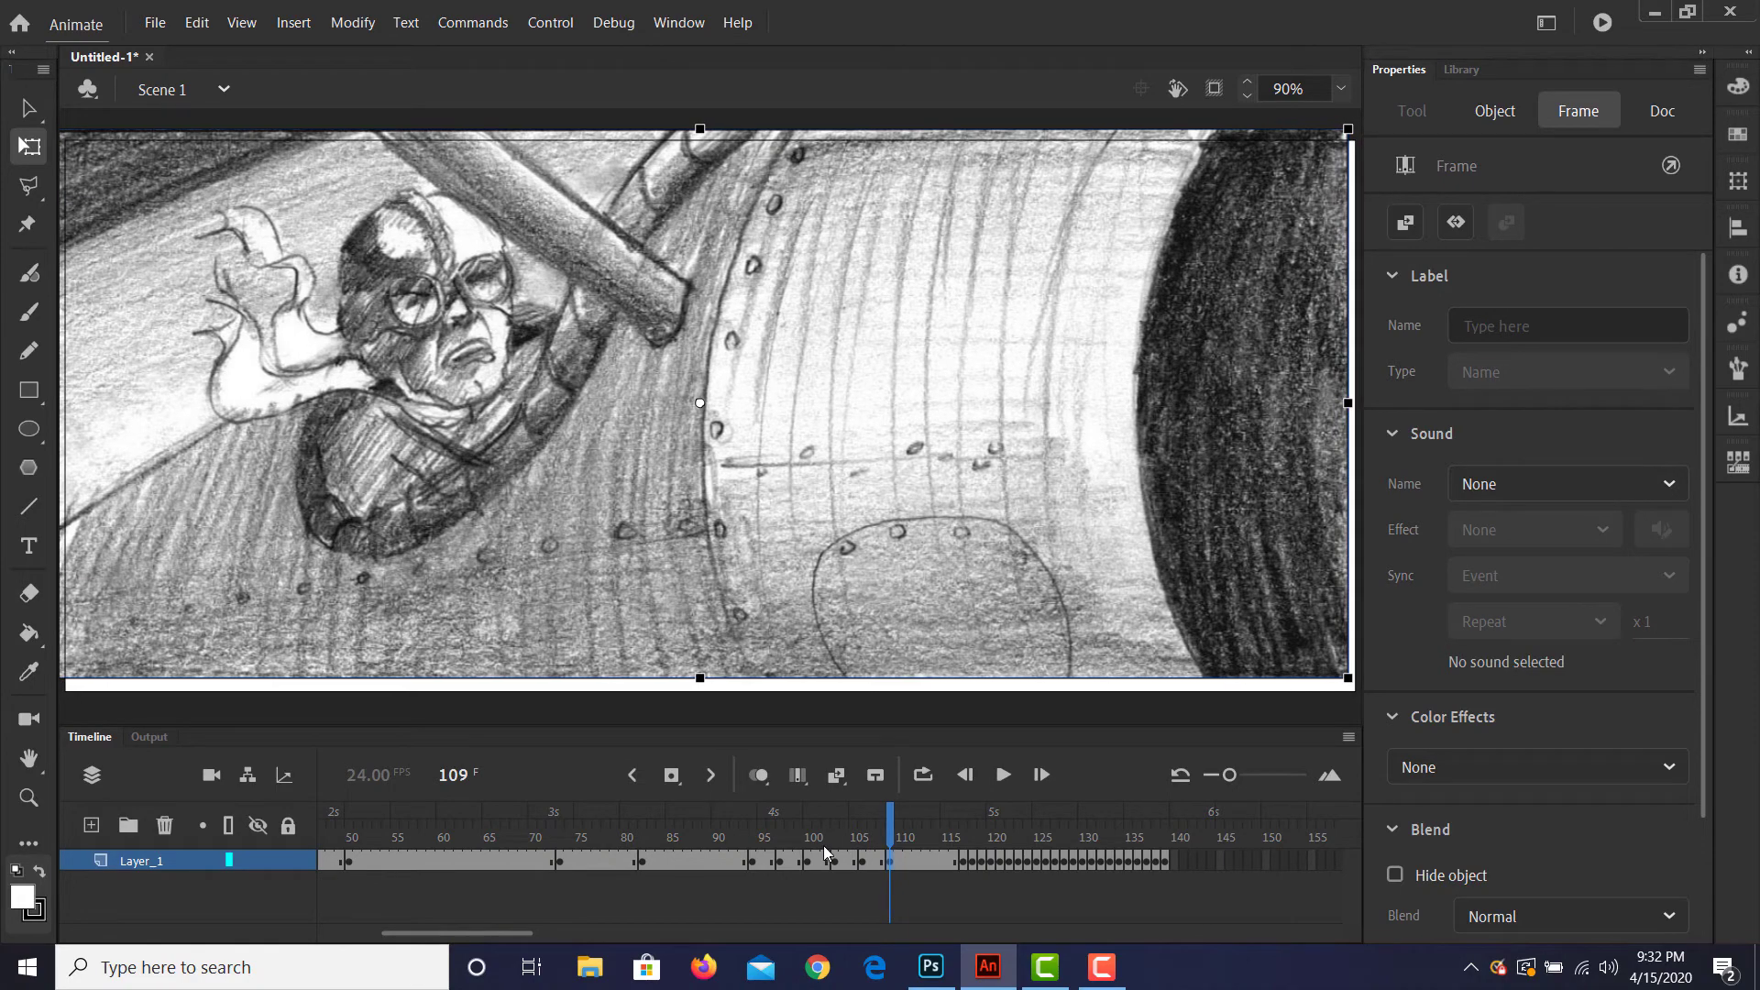
{"action": "key", "text": "Down"}
{"action": "key", "text": "Down"}
{"action": "key", "text": "Down"}
{"action": "key", "text": "Down"}
{"action": "key", "text": "Down"}
{"action": "key", "text": "Down"}
{"action": "key", "text": "Down"}
{"action": "key", "text": "Down"}
{"action": "key", "text": "Down"}
{"action": "key", "text": "Down"}
{"action": "key", "text": "Down"}
{"action": "key", "text": "Down"}
{"action": "key", "text": "Down"}
{"action": "key", "text": "Down"}
{"action": "key", "text": "Down"}
{"action": "key", "text": "Down"}
{"action": "key", "text": "Down"}
{"action": "key", "text": "Down"}
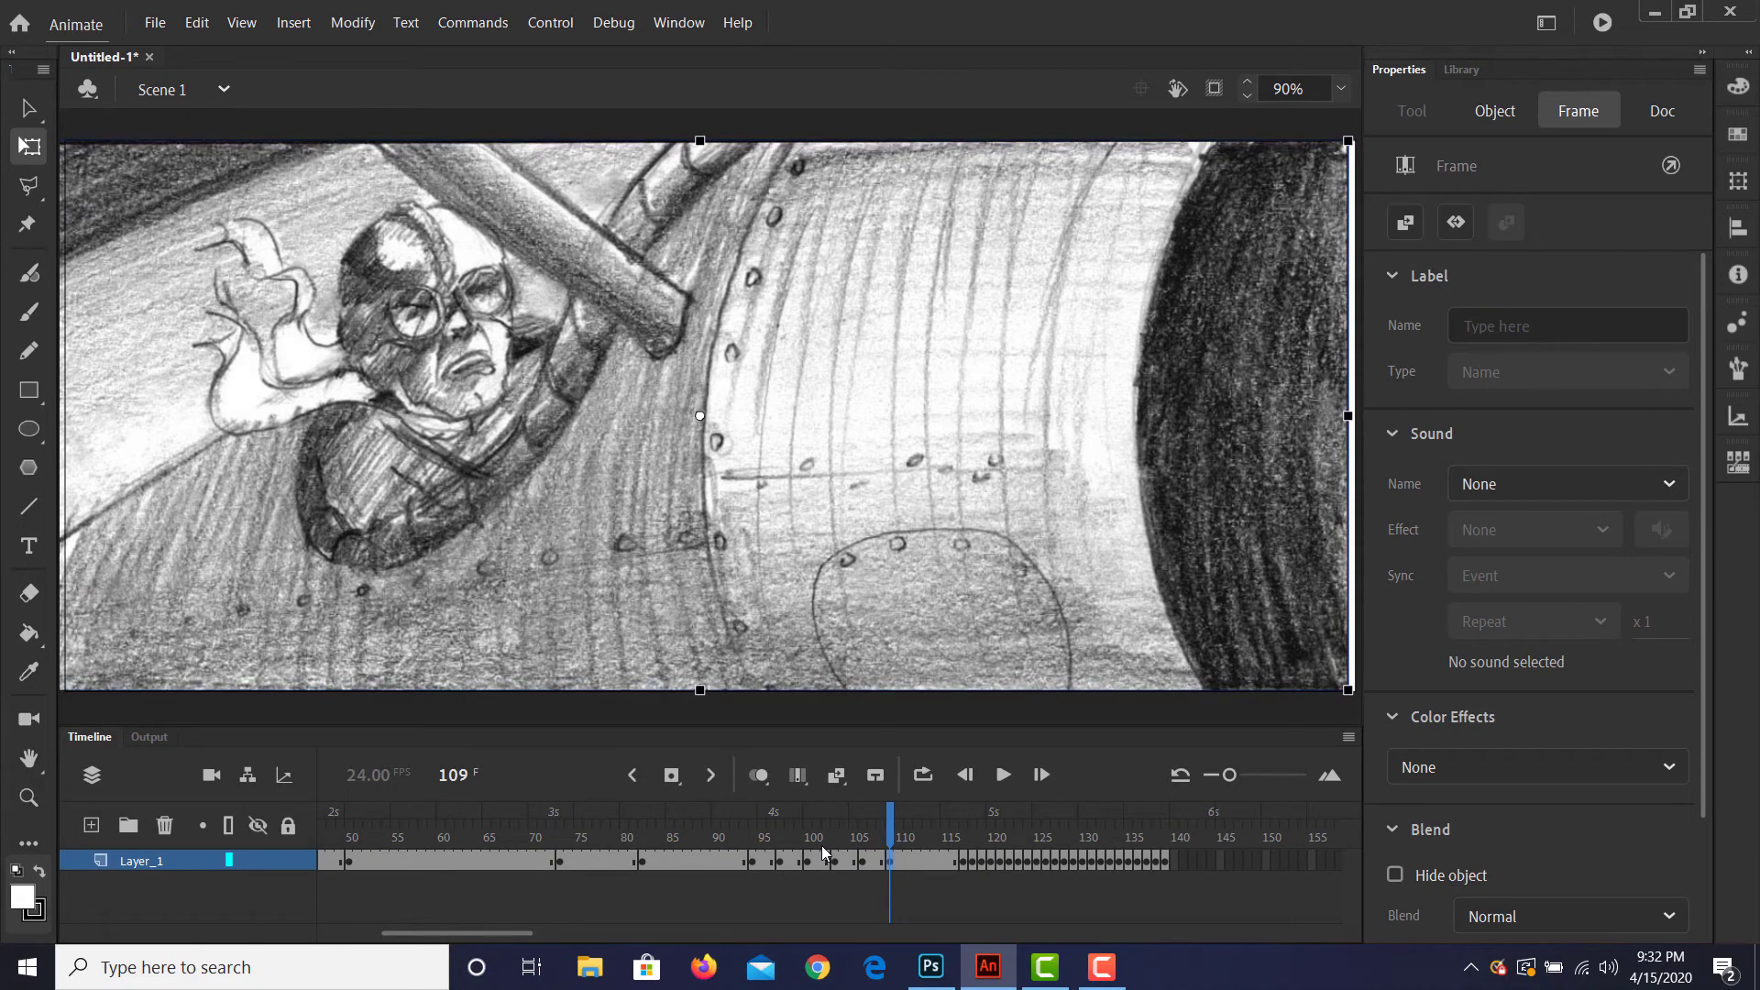
Step: Insert a keyframe at frame 112 in the pilot panel and shift its bitmap up and slightly right
{"action": "left_click", "coordinate": [915, 855]}
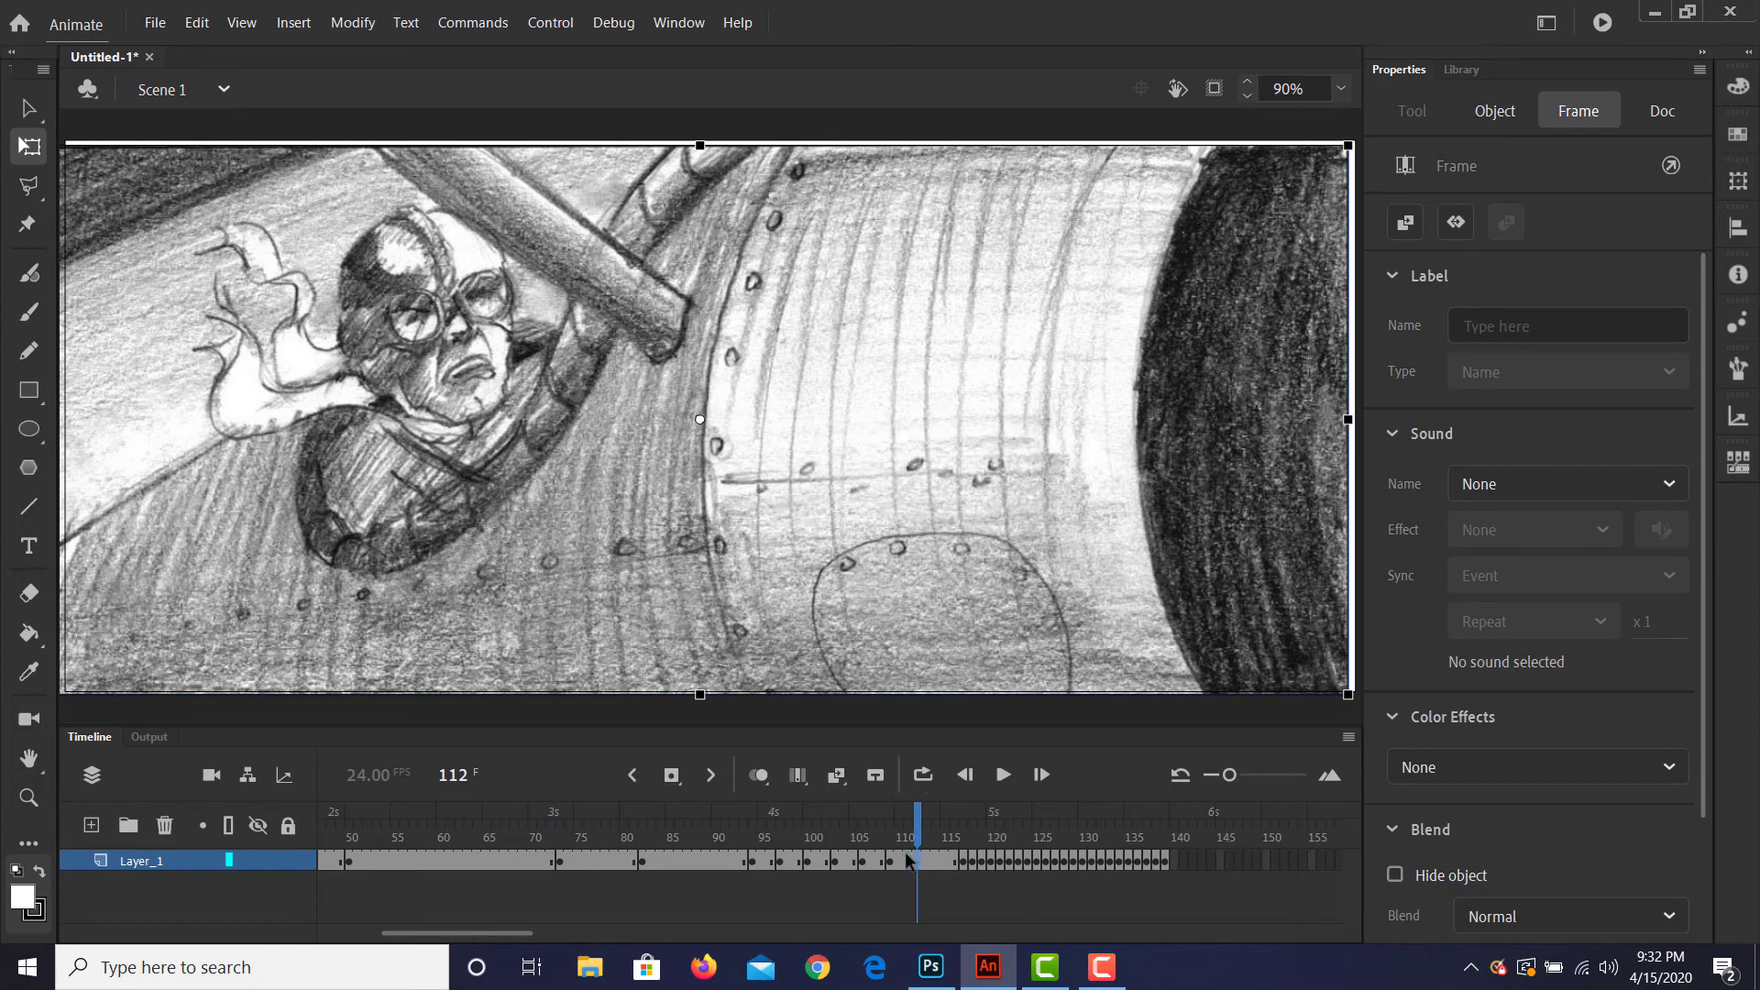
{"action": "key", "text": "F6"}
{"action": "key", "text": "Up"}
{"action": "key", "text": "Up"}
{"action": "key", "text": "Up"}
{"action": "key", "text": "Up"}
{"action": "key", "text": "Up"}
{"action": "key", "text": "Up"}
{"action": "key", "text": "Up"}
{"action": "key", "text": "Up"}
{"action": "key", "text": "Up"}
{"action": "key", "text": "Up"}
{"action": "key", "text": "Up"}
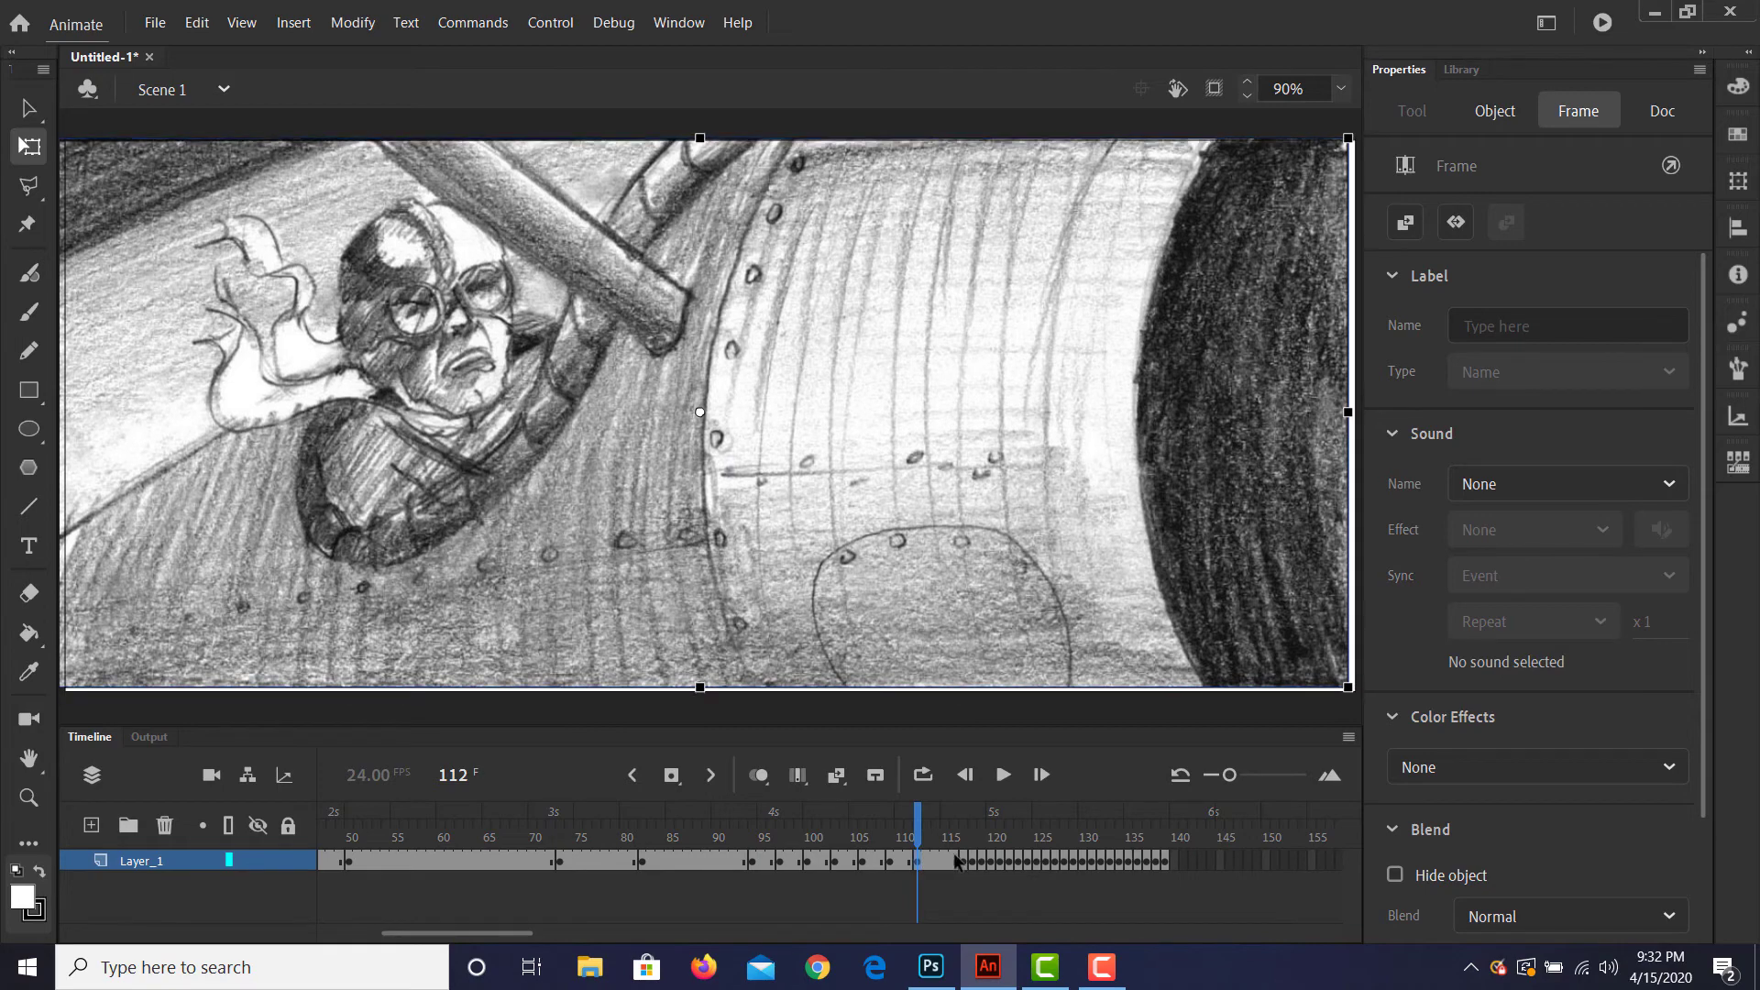
{"action": "key", "text": "Up"}
{"action": "key", "text": "Up"}
{"action": "key", "text": "Up"}
{"action": "key", "text": "Up"}
{"action": "key", "text": "Up"}
{"action": "key", "text": "Right"}
{"action": "key", "text": "Right"}
{"action": "key", "text": "Right"}
{"action": "key", "text": "Right"}
{"action": "key", "text": "Right"}
{"action": "key", "text": "Right"}
{"action": "key", "text": "Right"}
{"action": "key", "text": "Right"}
{"action": "key", "text": "Right"}
{"action": "key", "text": "Right"}
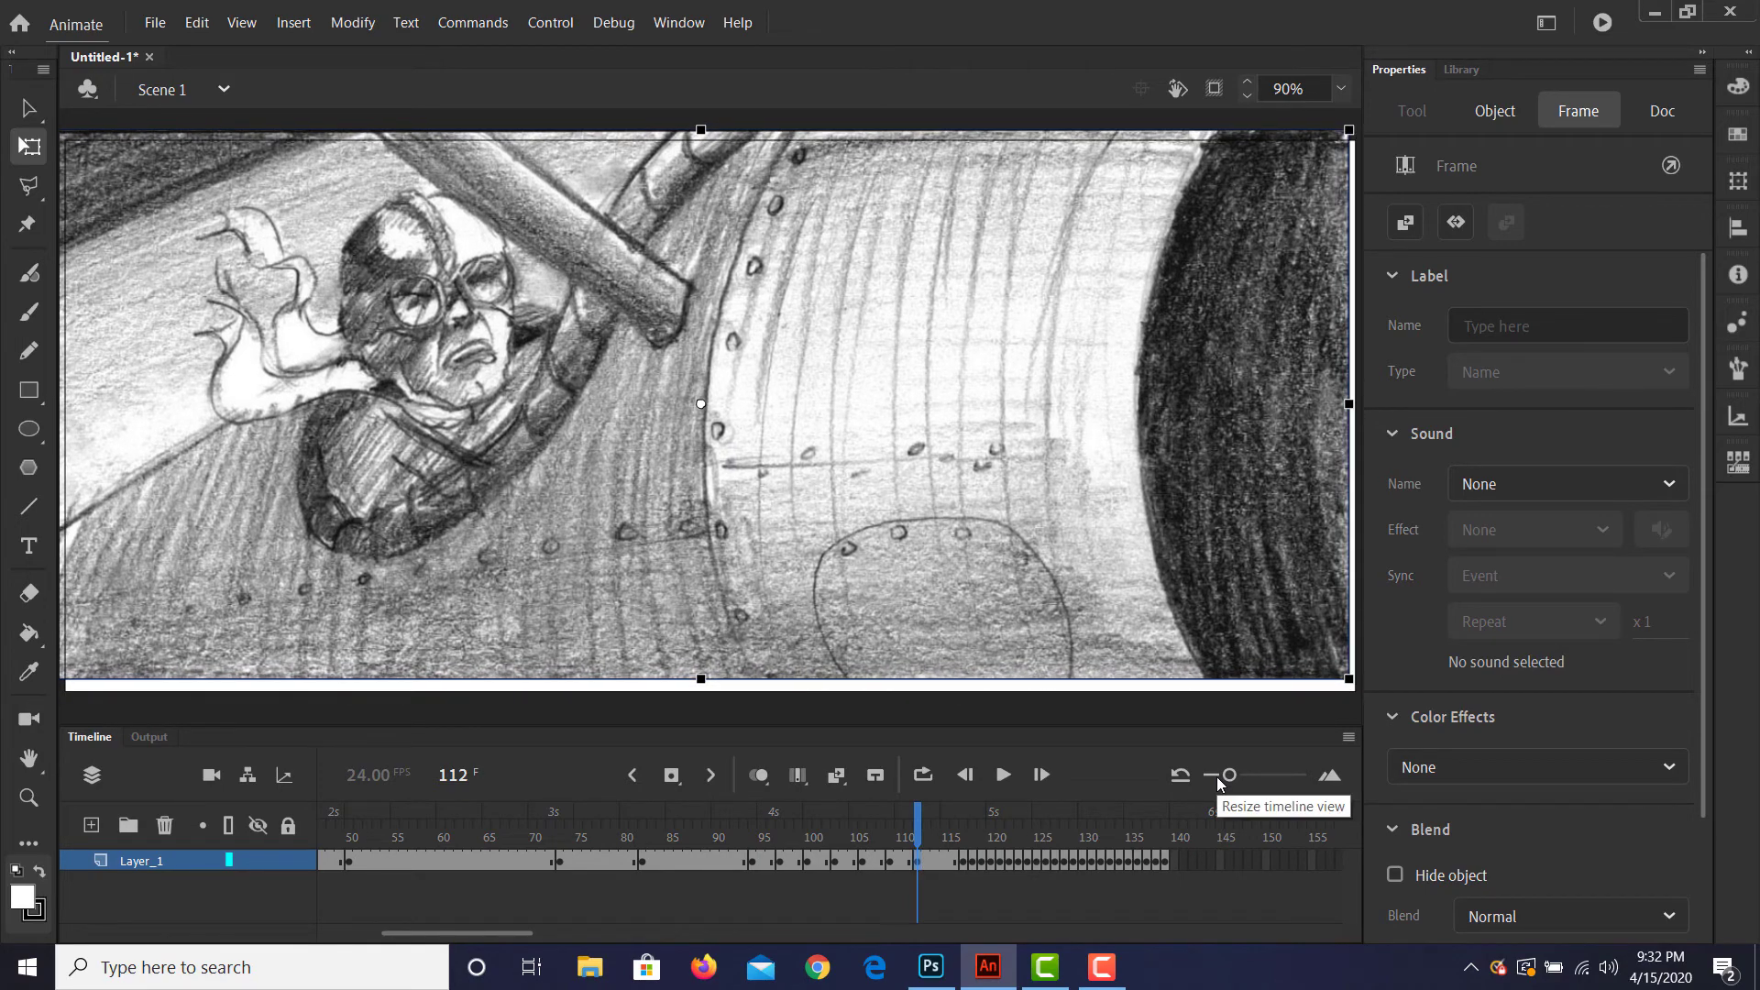
Step: Shift the pilot bitmap at frame 112 to the right so it sits slightly right of the stage edge
{"action": "key", "text": "Right"}
{"action": "key", "text": "Right"}
{"action": "key", "text": "Right"}
{"action": "key", "text": "Right"}
{"action": "key", "text": "Right"}
{"action": "key", "text": "Right"}
{"action": "key", "text": "Right"}
{"action": "key", "text": "Right"}
{"action": "key", "text": "Right"}
{"action": "key", "text": "Right"}
{"action": "key", "text": "Right"}
{"action": "key", "text": "Right"}
{"action": "key", "text": "Right"}
{"action": "key", "text": "Right"}
{"action": "key", "text": "Right"}
{"action": "key", "text": "Right"}
{"action": "key", "text": "Right"}
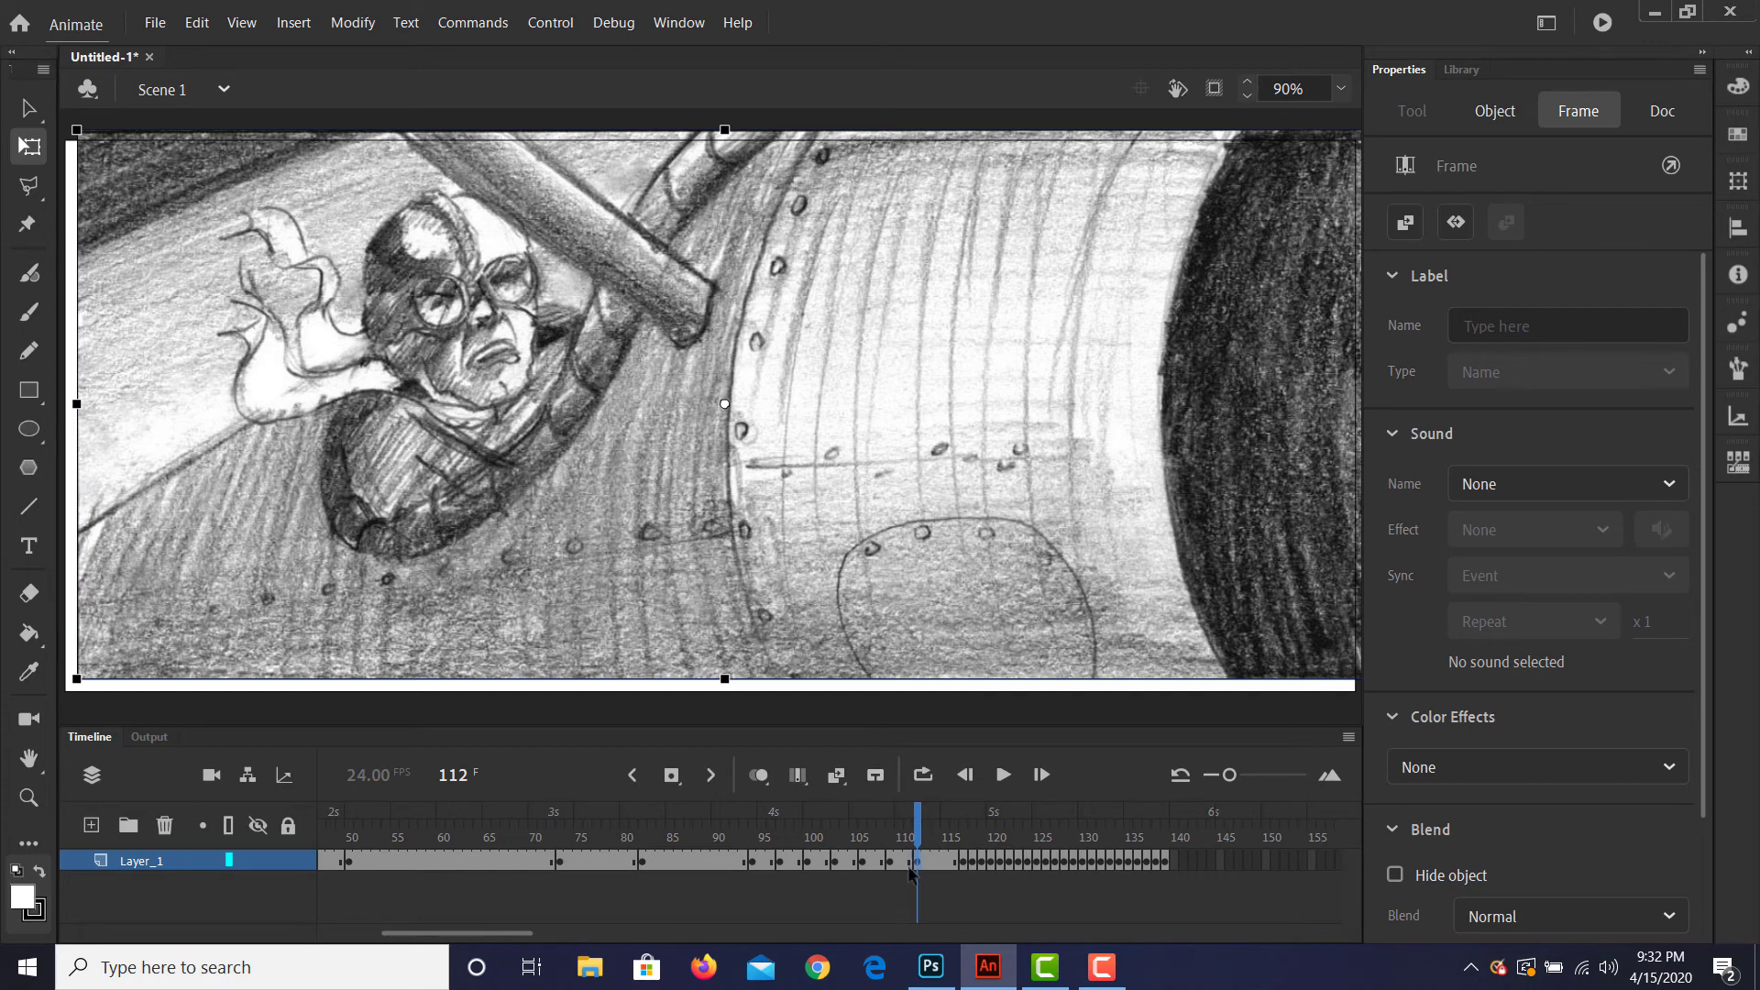
Step: Insert a keyframe at frame 114 in the pilot panel and shift its bitmap left and slightly up
{"action": "left_click", "coordinate": [937, 862]}
{"action": "key", "text": "Left"}
{"action": "key", "text": "Left"}
{"action": "key", "text": "Left"}
{"action": "key", "text": "Left"}
{"action": "key", "text": "Left"}
{"action": "key", "text": "Left"}
{"action": "key", "text": "Left"}
{"action": "key", "text": "Left"}
{"action": "key", "text": "Left"}
{"action": "key", "text": "Left"}
{"action": "key", "text": "Left"}
{"action": "key", "text": "Left"}
{"action": "key", "text": "Left"}
{"action": "key", "text": "Left"}
{"action": "key", "text": "Left"}
{"action": "key", "text": "Left"}
{"action": "key", "text": "Left"}
{"action": "key", "text": "Left"}
{"action": "key", "text": "Left"}
{"action": "key", "text": "Left"}
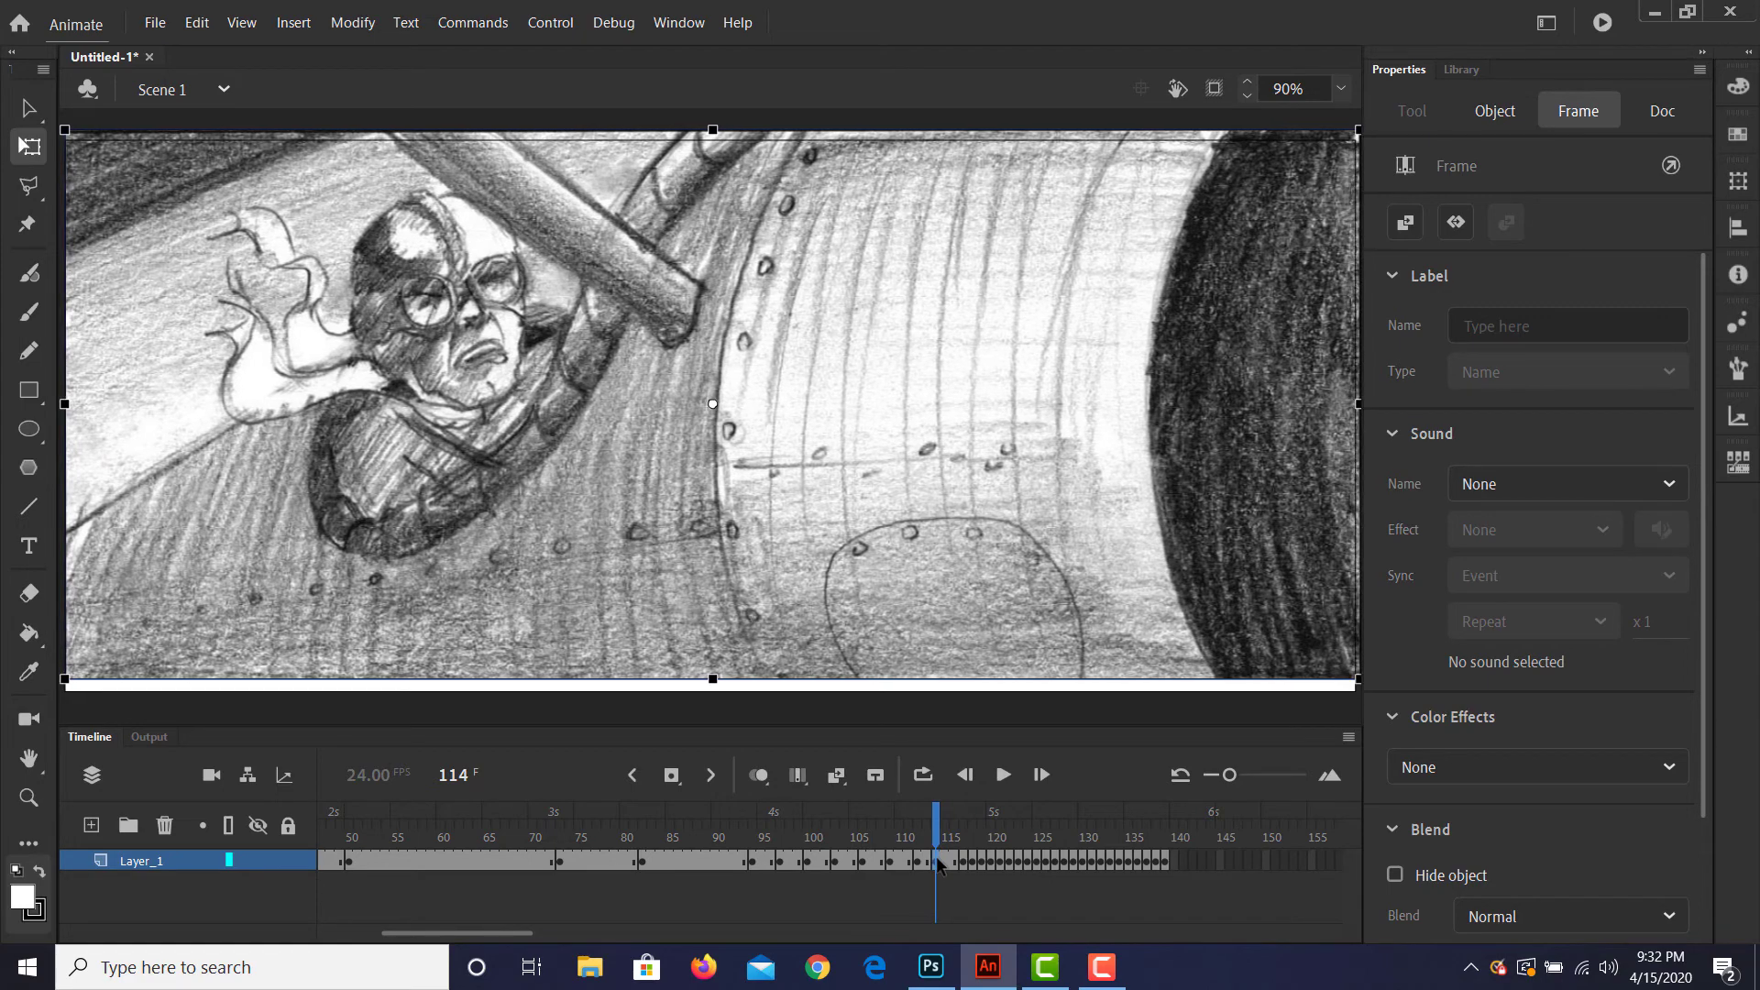
{"action": "key", "text": "Left"}
{"action": "key", "text": "Left"}
{"action": "key", "text": "Left"}
{"action": "key", "text": "Left"}
{"action": "key", "text": "Left"}
{"action": "key", "text": "Left"}
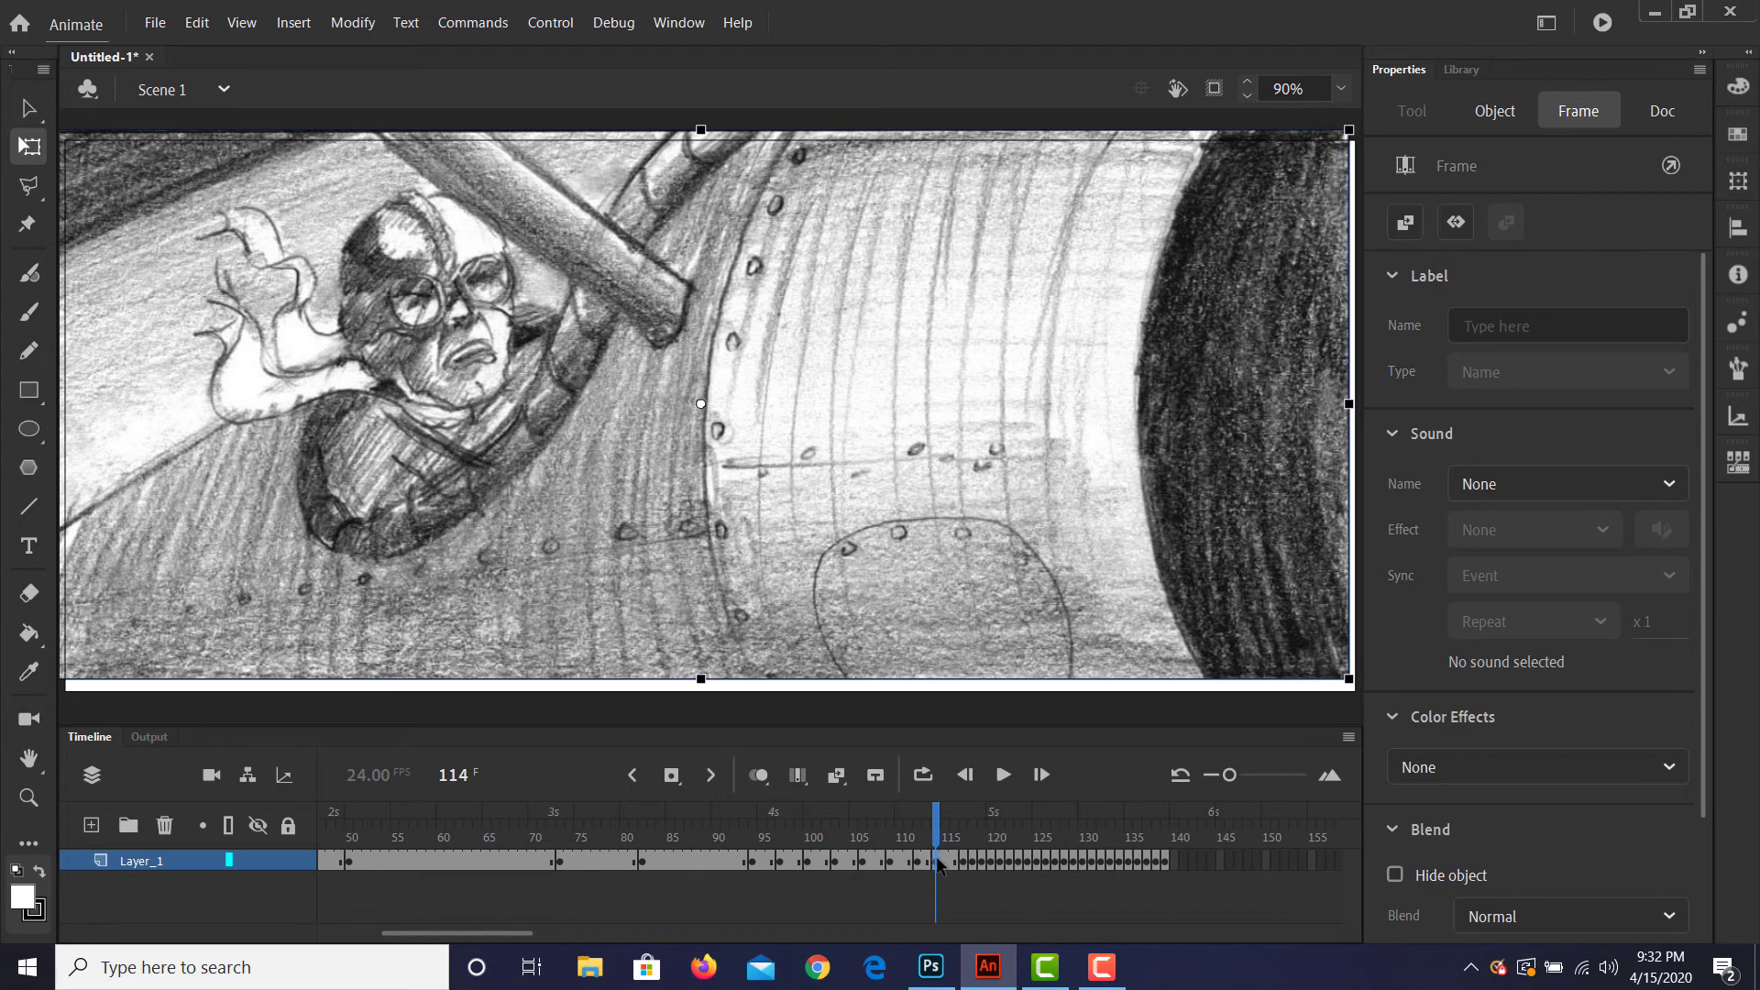
{"action": "key", "text": "Up"}
{"action": "key", "text": "Up"}
{"action": "key", "text": "Up"}
{"action": "key", "text": "Up"}
{"action": "key", "text": "Up"}
{"action": "key", "text": "Up"}
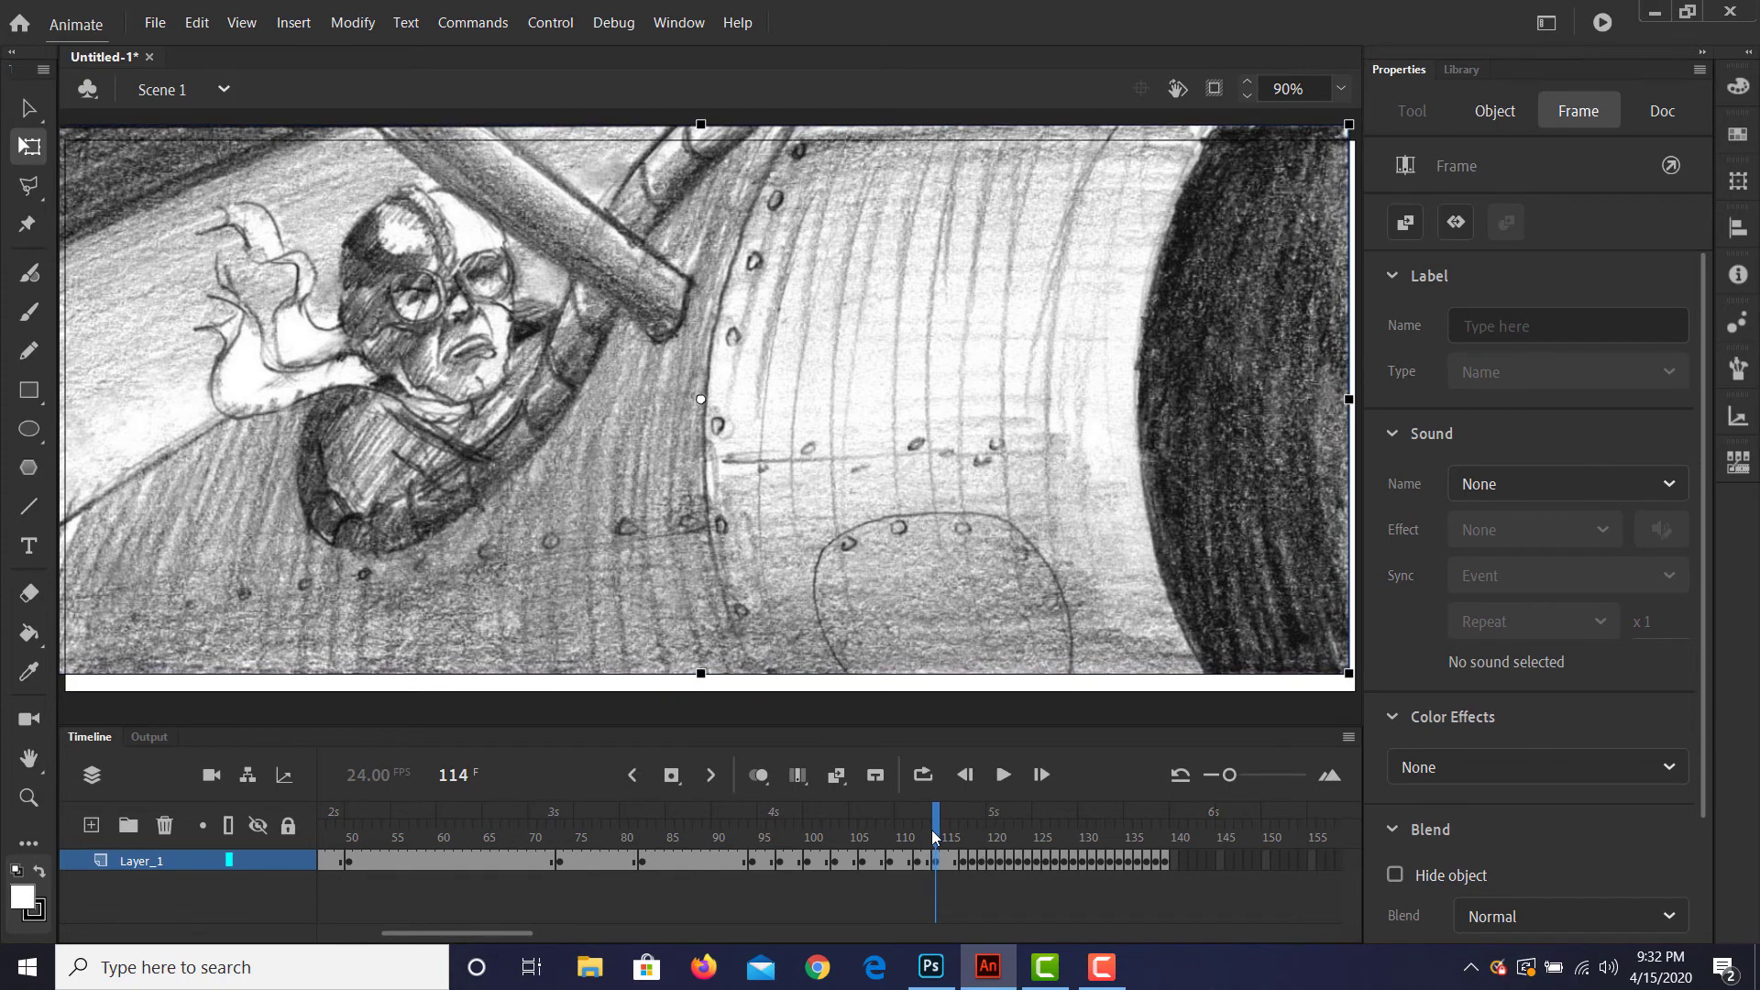
Step: Play the animatic from around frame 70 through the pilot close-up to review the shake timing
{"action": "left_click", "coordinate": [890, 836]}
{"action": "left_click_drag", "start_coordinate": [889, 836], "coordinate": [653, 835]}
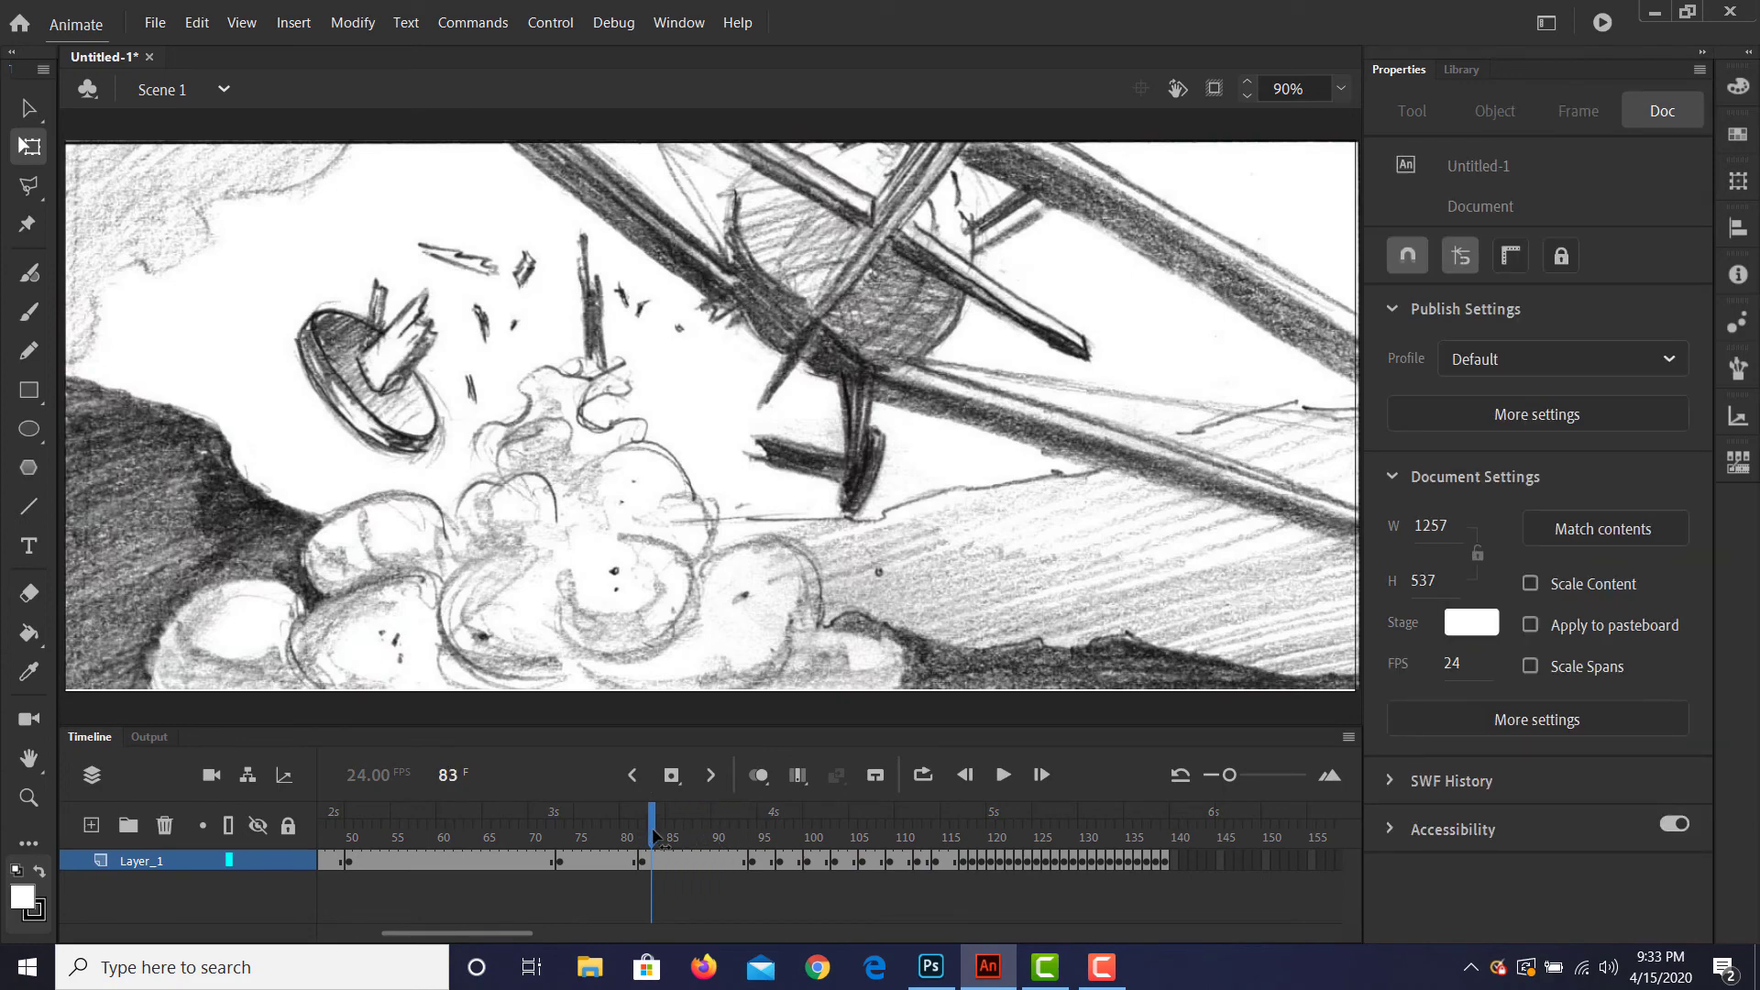
{"action": "left_click_drag", "start_coordinate": [653, 835], "coordinate": [537, 833]}
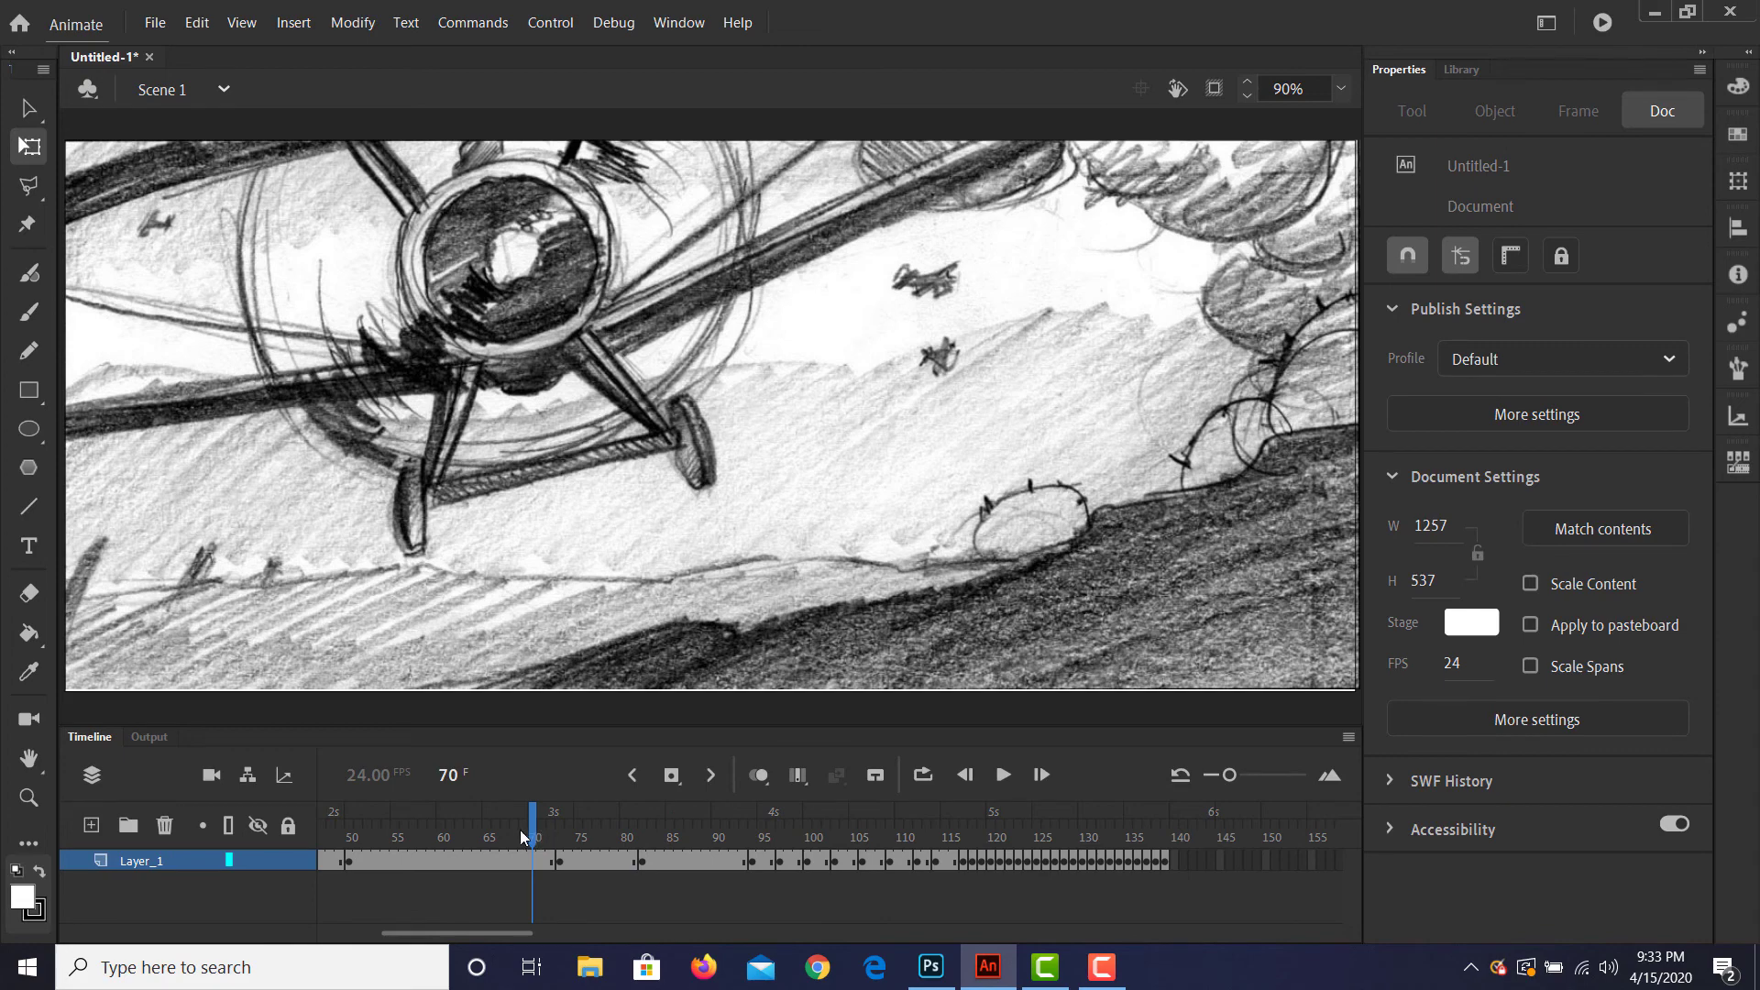
{"action": "key", "text": "Return"}
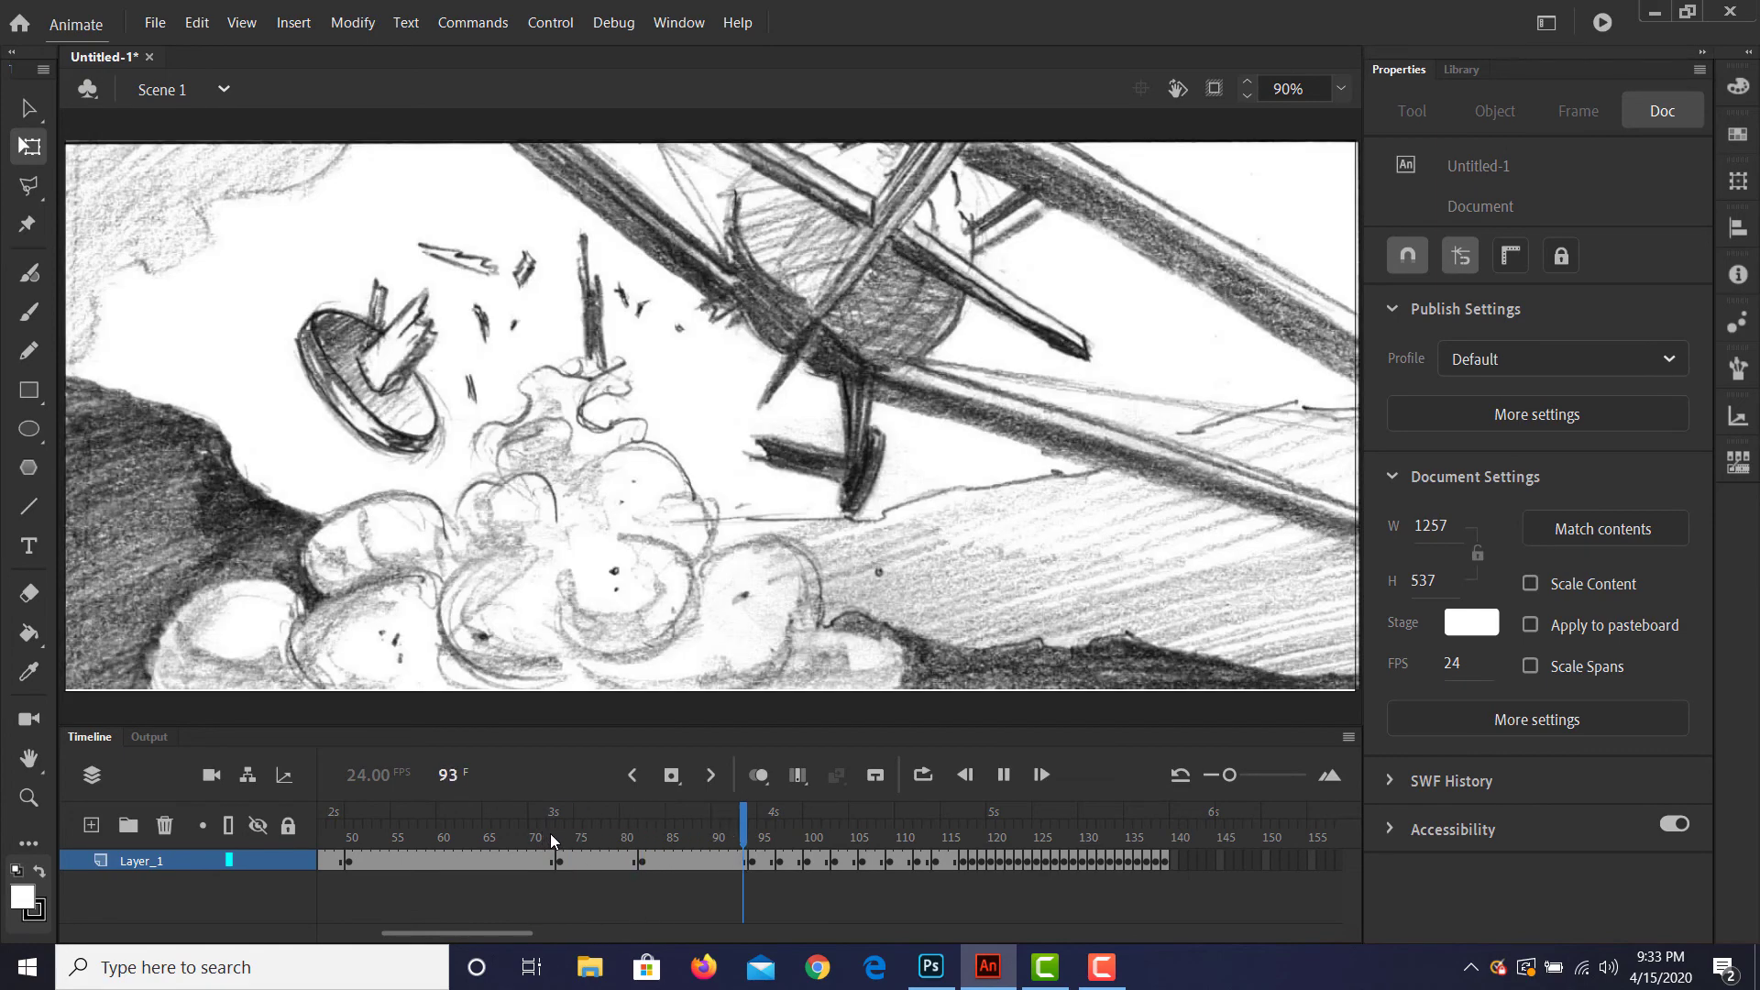
{"action": "key", "text": "Return"}
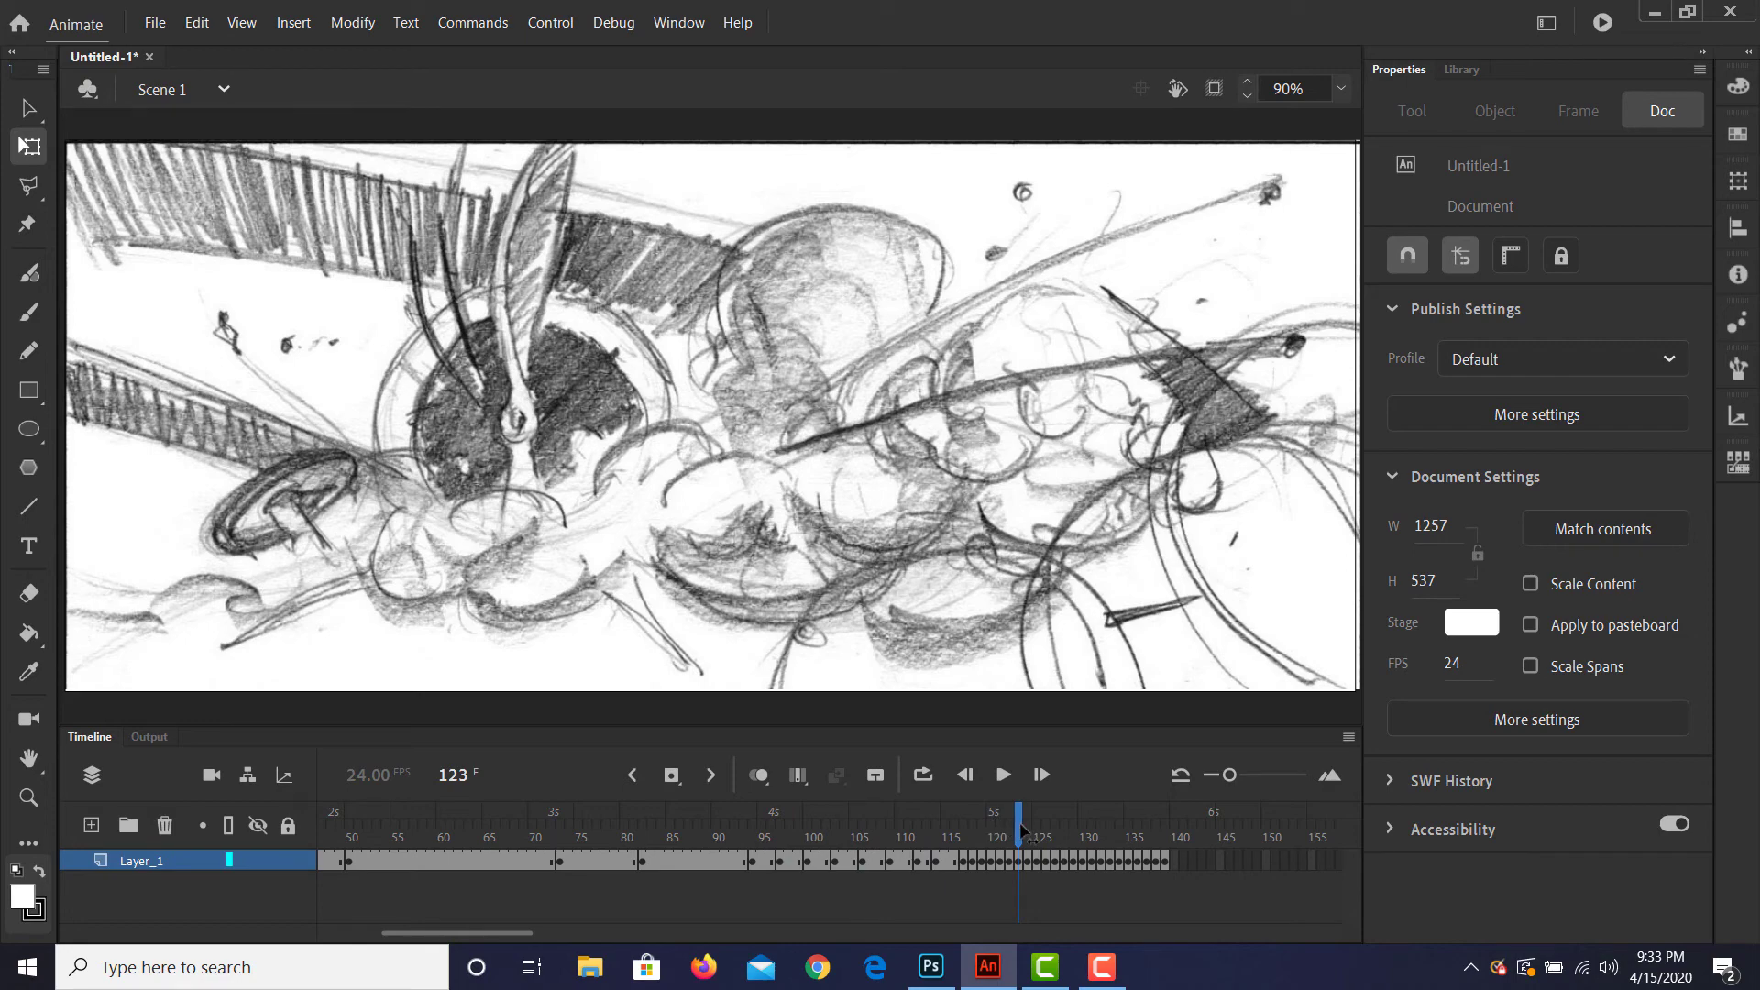
Step: Extend the nose-down biplane panel starting at frame 117 so it holds through frame 135
{"action": "mouse_move", "coordinate": [1020, 830]}
{"action": "left_mouse_down"}
{"action": "mouse_move", "coordinate": [885, 821]}
{"action": "mouse_move", "coordinate": [966, 837]}
{"action": "left_mouse_up"}
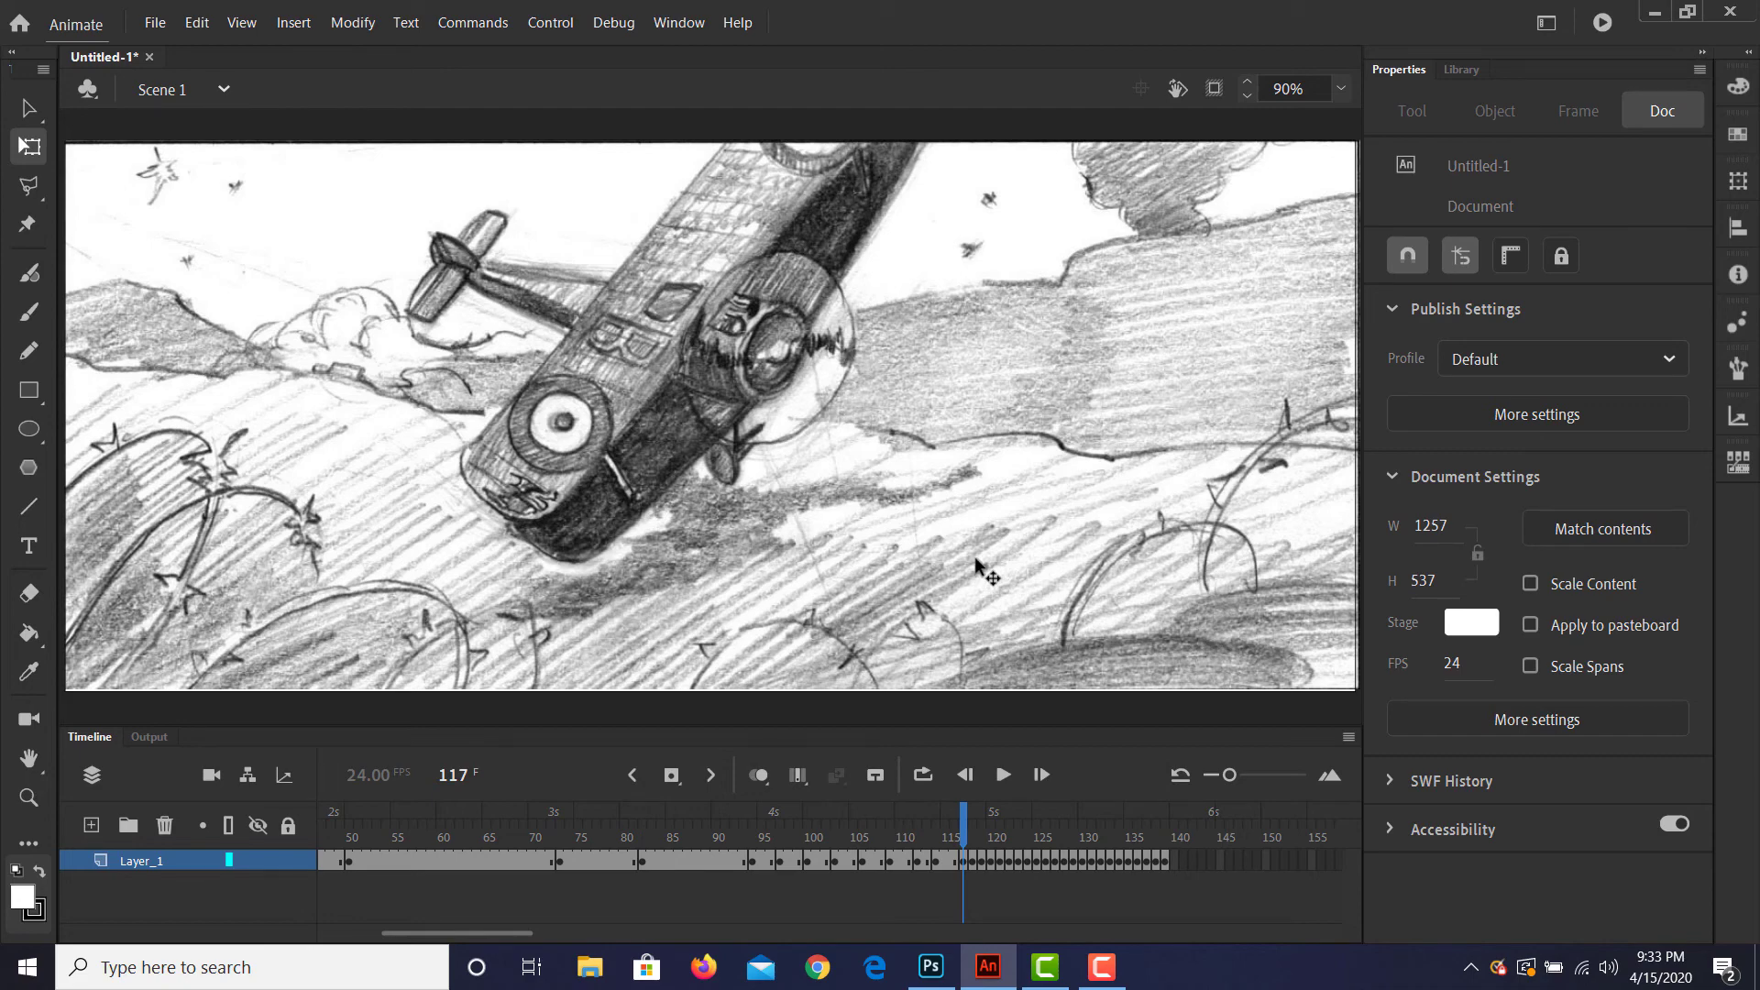
{"action": "key", "text": "period"}
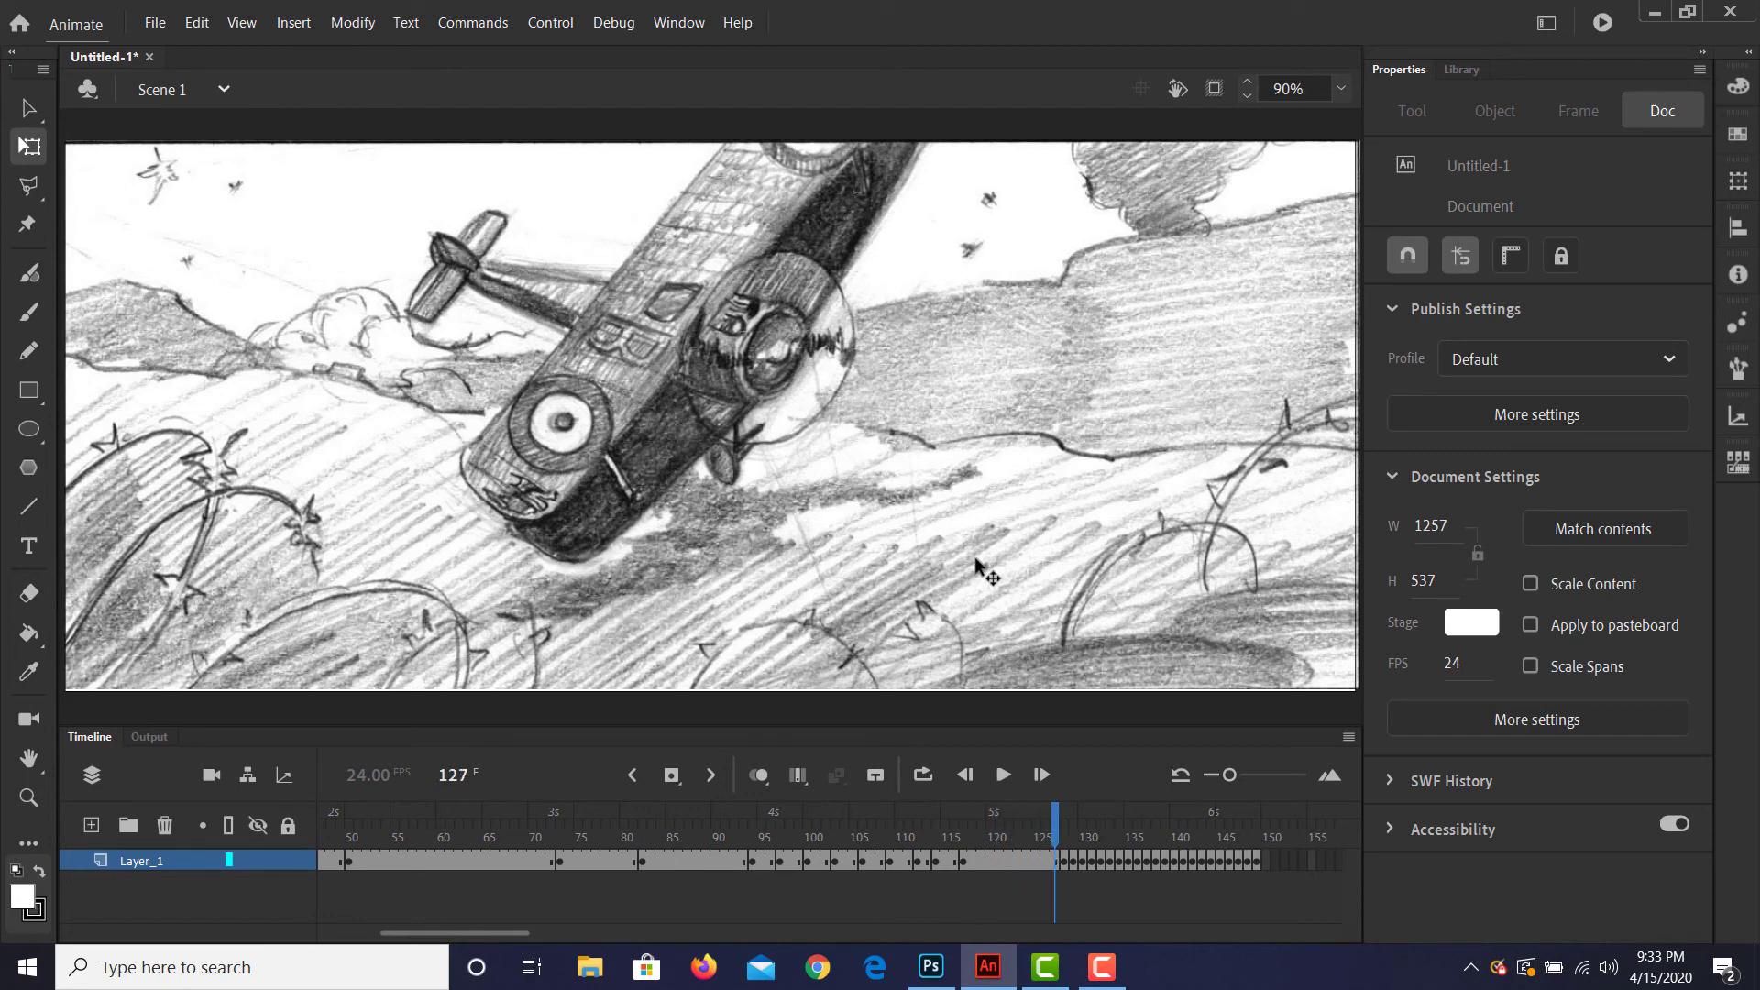
{"action": "key", "text": "period"}
{"action": "key", "text": "period"}
{"action": "key", "text": "period"}
{"action": "key", "text": "period"}
{"action": "key", "text": "period"}
{"action": "key", "text": "period"}
{"action": "key", "text": "period"}
{"action": "key", "text": "period"}
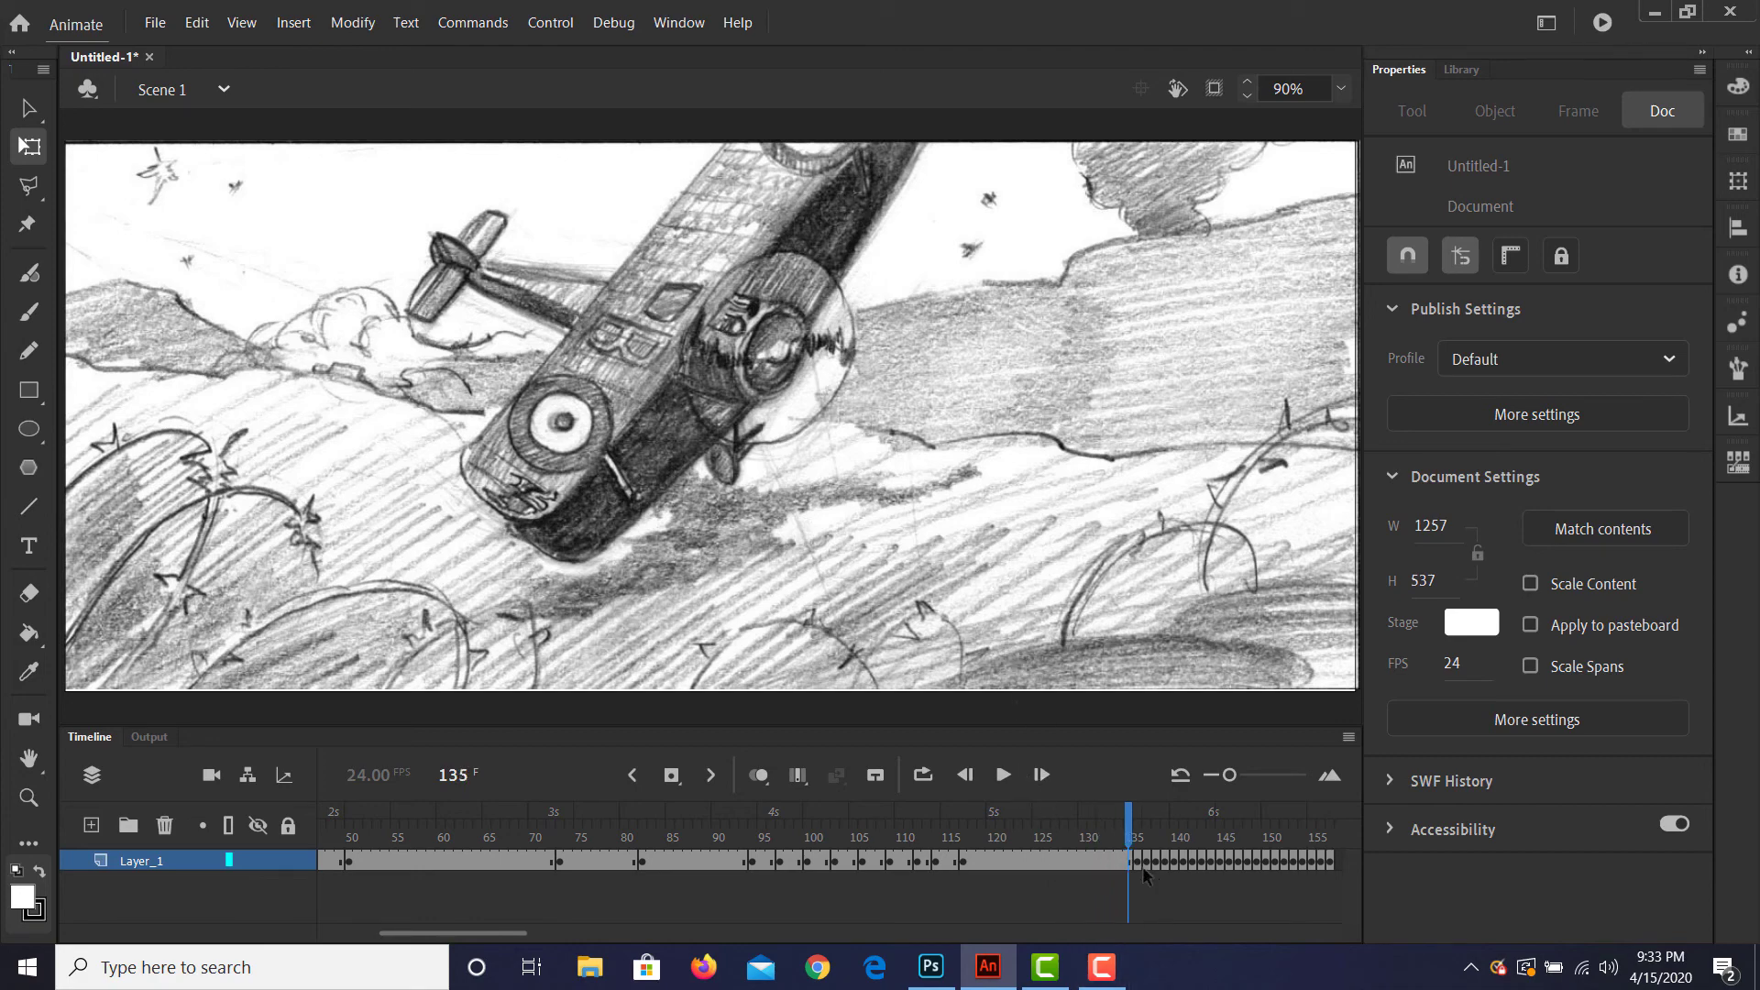
Step: Extend the wing-impact panel starting at frame 136 by 11 frames
{"action": "left_click", "coordinate": [1141, 862]}
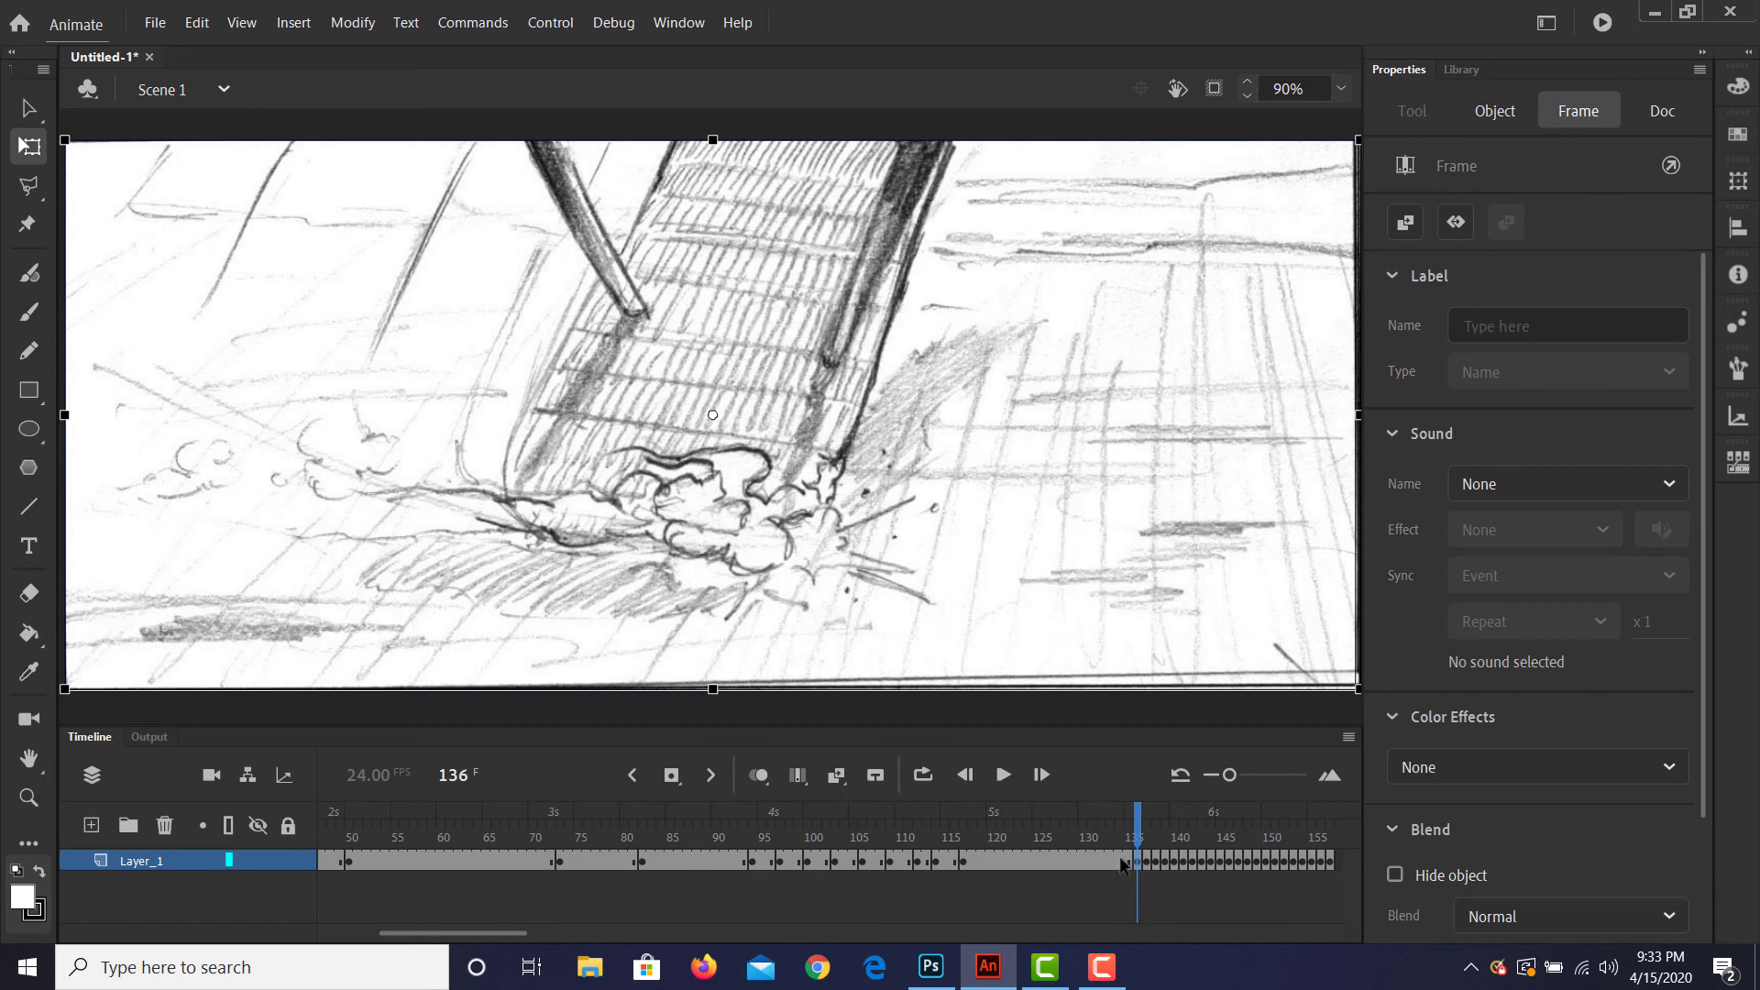
{"action": "key", "text": "F5"}
{"action": "key", "text": "F5"}
{"action": "key", "text": "F5"}
{"action": "key", "text": "F5"}
{"action": "key", "text": "F5"}
{"action": "key", "text": "F5"}
{"action": "key", "text": "F5"}
{"action": "key", "text": "F5"}
{"action": "key", "text": "F5"}
{"action": "key", "text": "F5"}
{"action": "key", "text": "F5"}
Step: Adjust the wing-impact panel's hold by removing and adding frames until it ends at frame 144
{"action": "left_click_drag", "start_coordinate": [1140, 851], "coordinate": [1204, 907]}
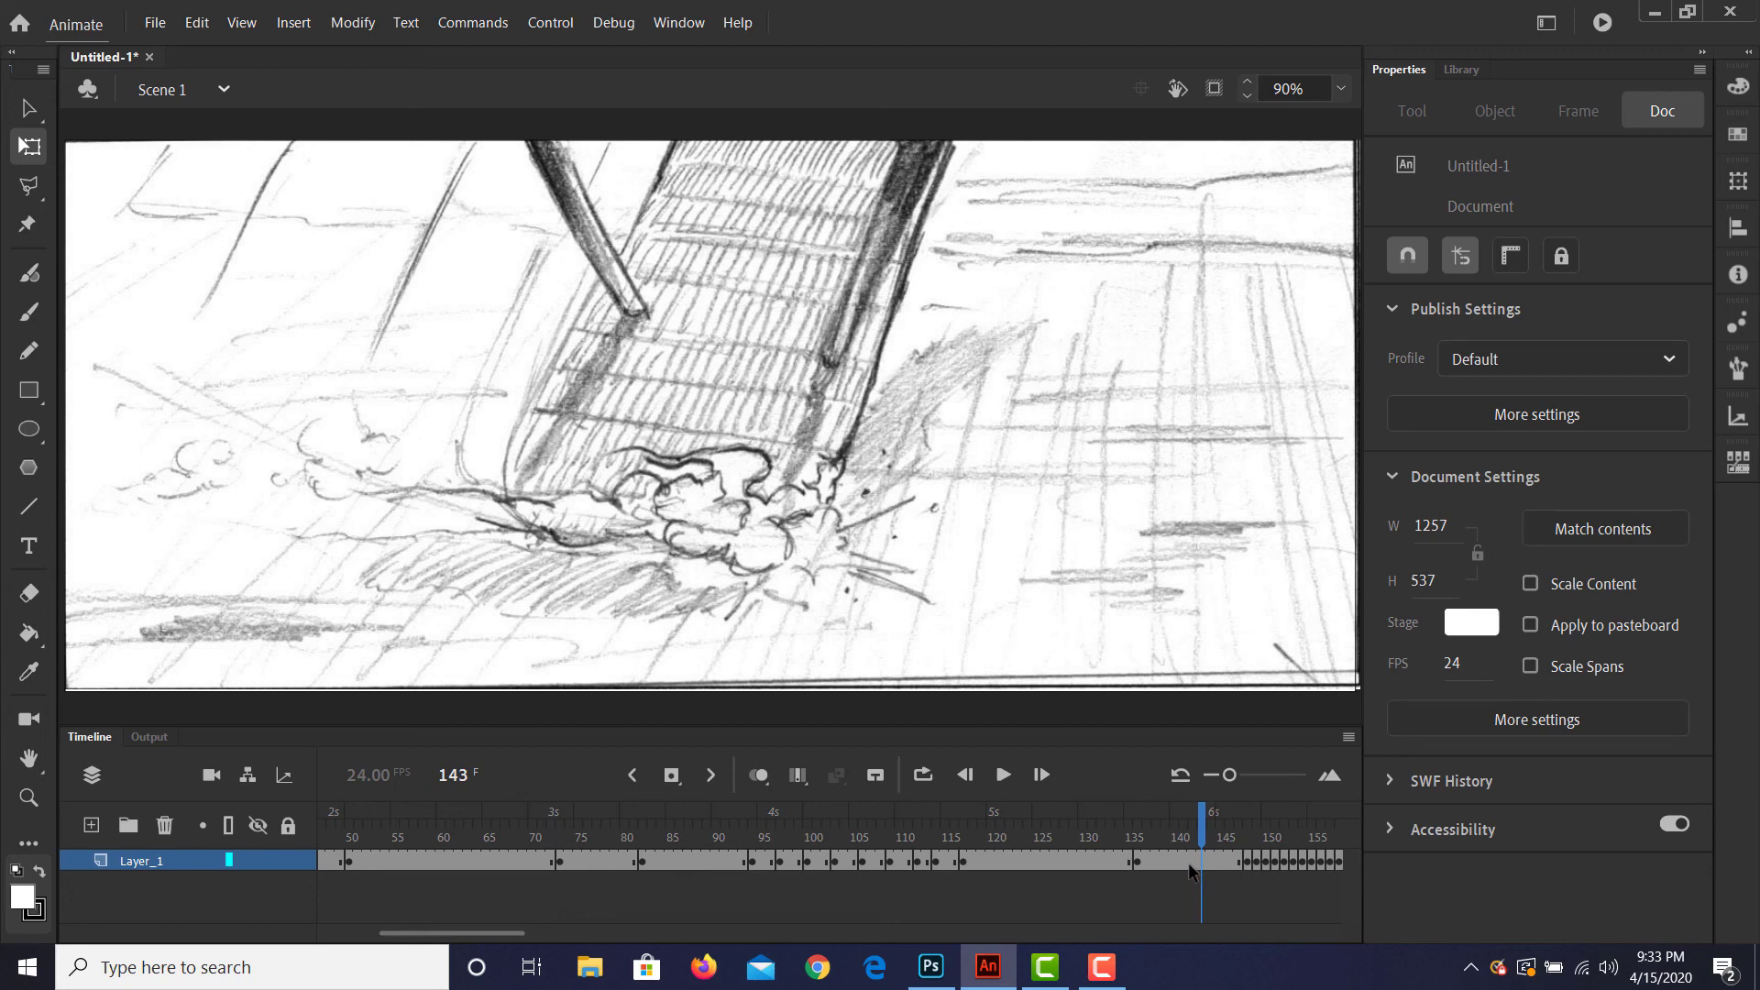
{"action": "key", "text": "shift+F5"}
{"action": "key", "text": "shift+F5"}
{"action": "key", "text": "shift+F5"}
{"action": "key", "text": "shift+F5"}
{"action": "left_click_drag", "start_coordinate": [1196, 828], "coordinate": [1137, 837]}
{"action": "key", "text": "F5"}
{"action": "key", "text": "F5"}
{"action": "key", "text": "F5"}
{"action": "key", "text": "shift+F5"}
{"action": "key", "text": "shift+F5"}
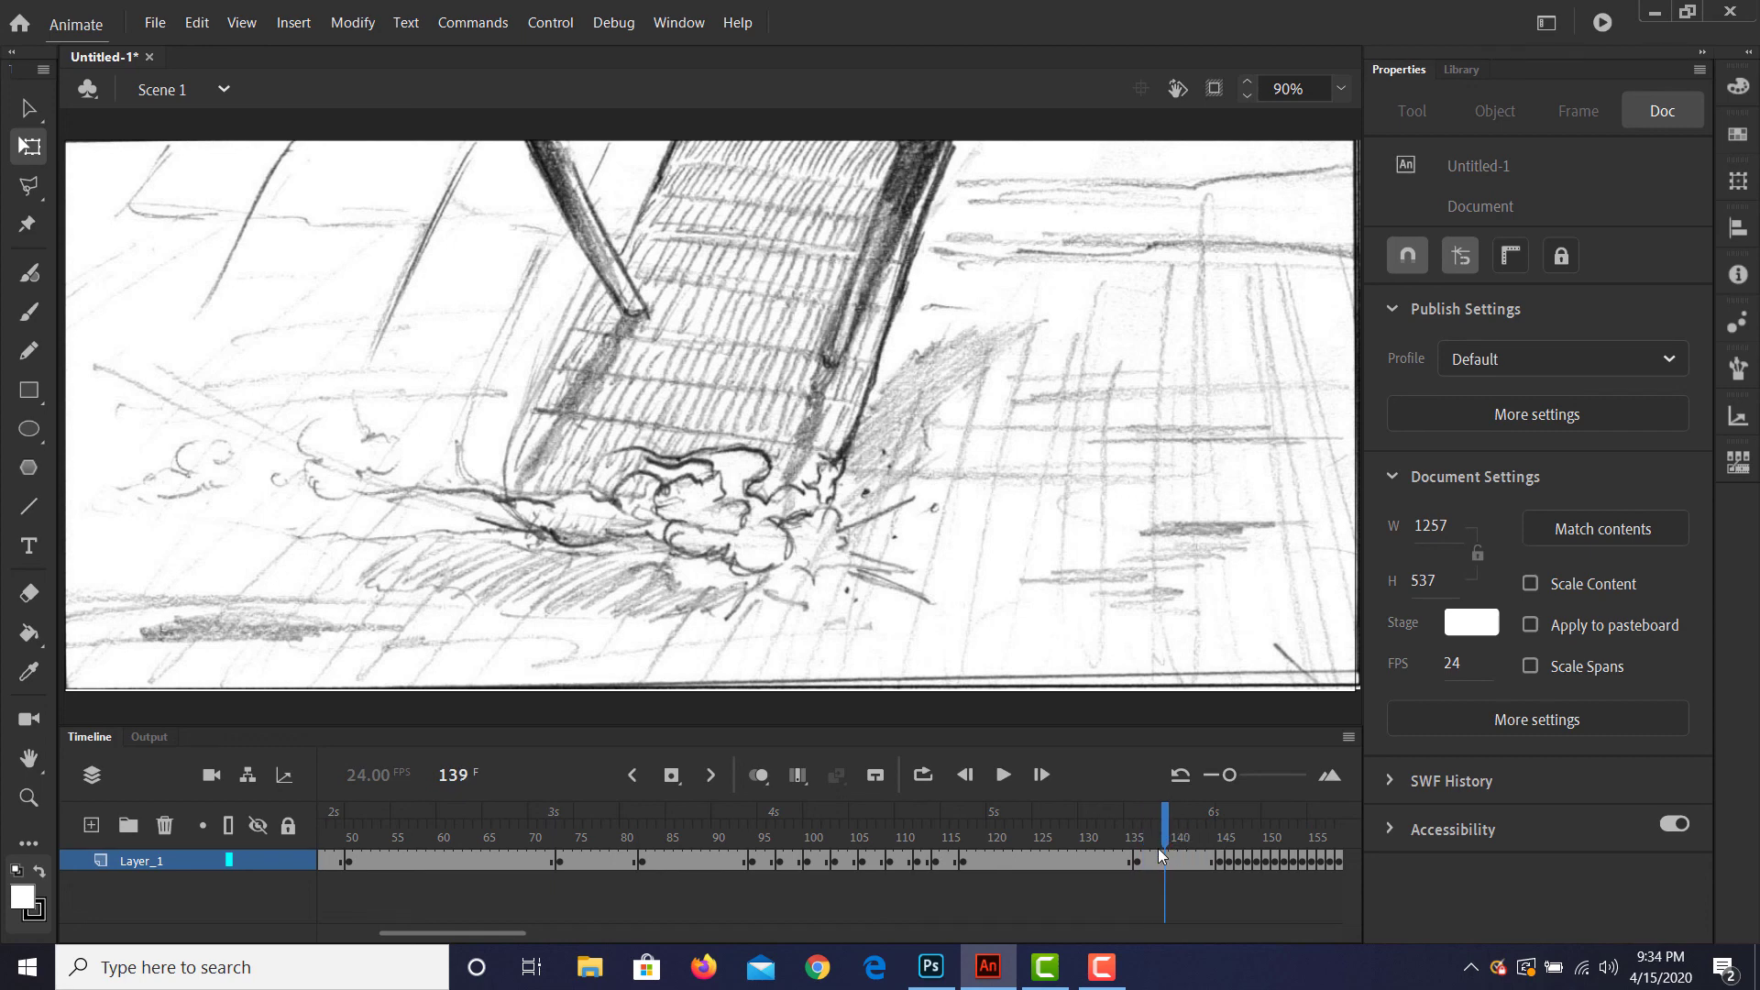